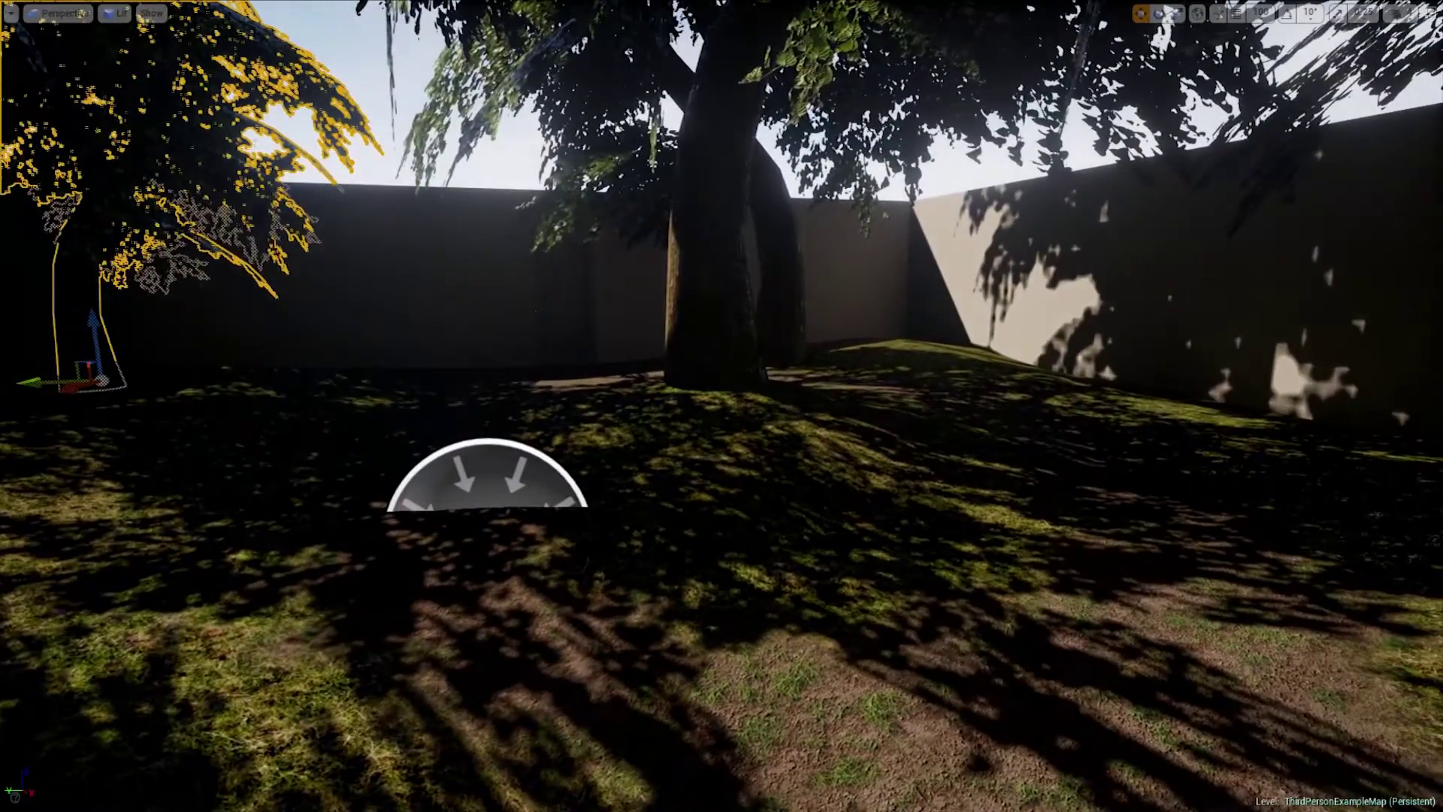
- Exit the full-screen courtyard viewport with F11 to restore the editor panels
{"action": "key", "text": "F11"}
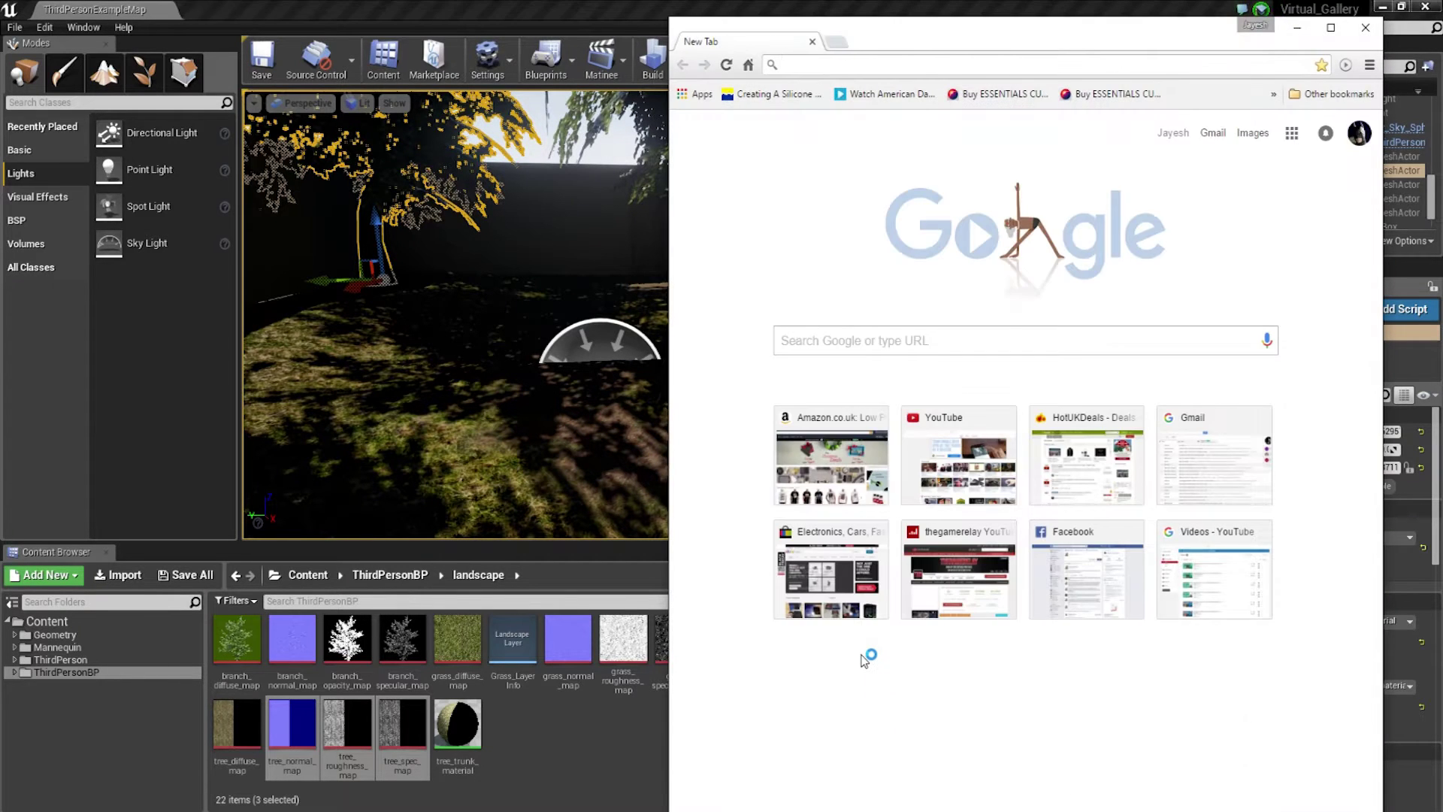
{"action": "type", "text": "ttextures.com"}
- Search textures.com for 'grass', inspect NaturePlants0035, then return to the results
{"action": "key", "text": "Return"}
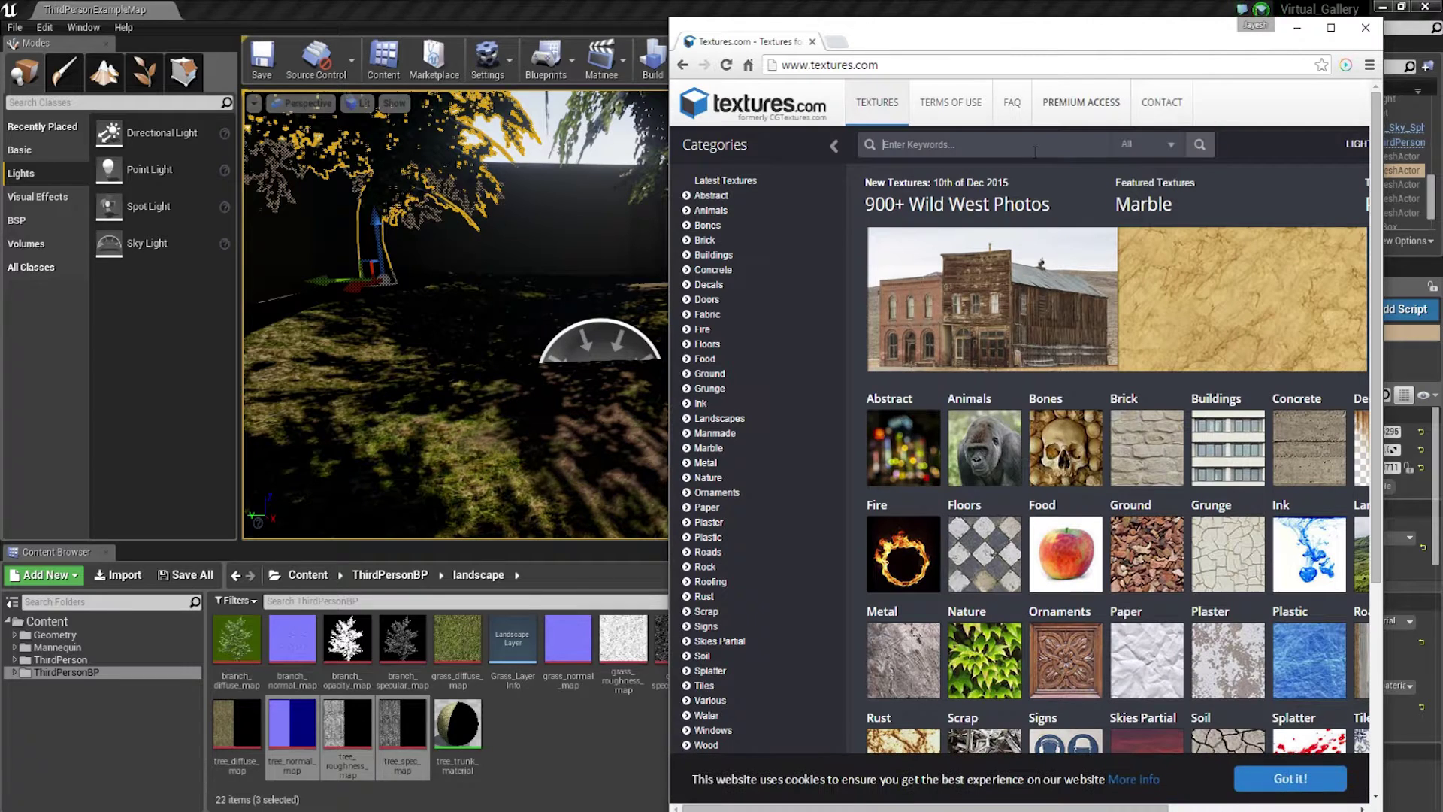
{"action": "left_click", "coordinate": [1034, 150]}
{"action": "type", "text": "gras"}
{"action": "key", "text": "Return"}
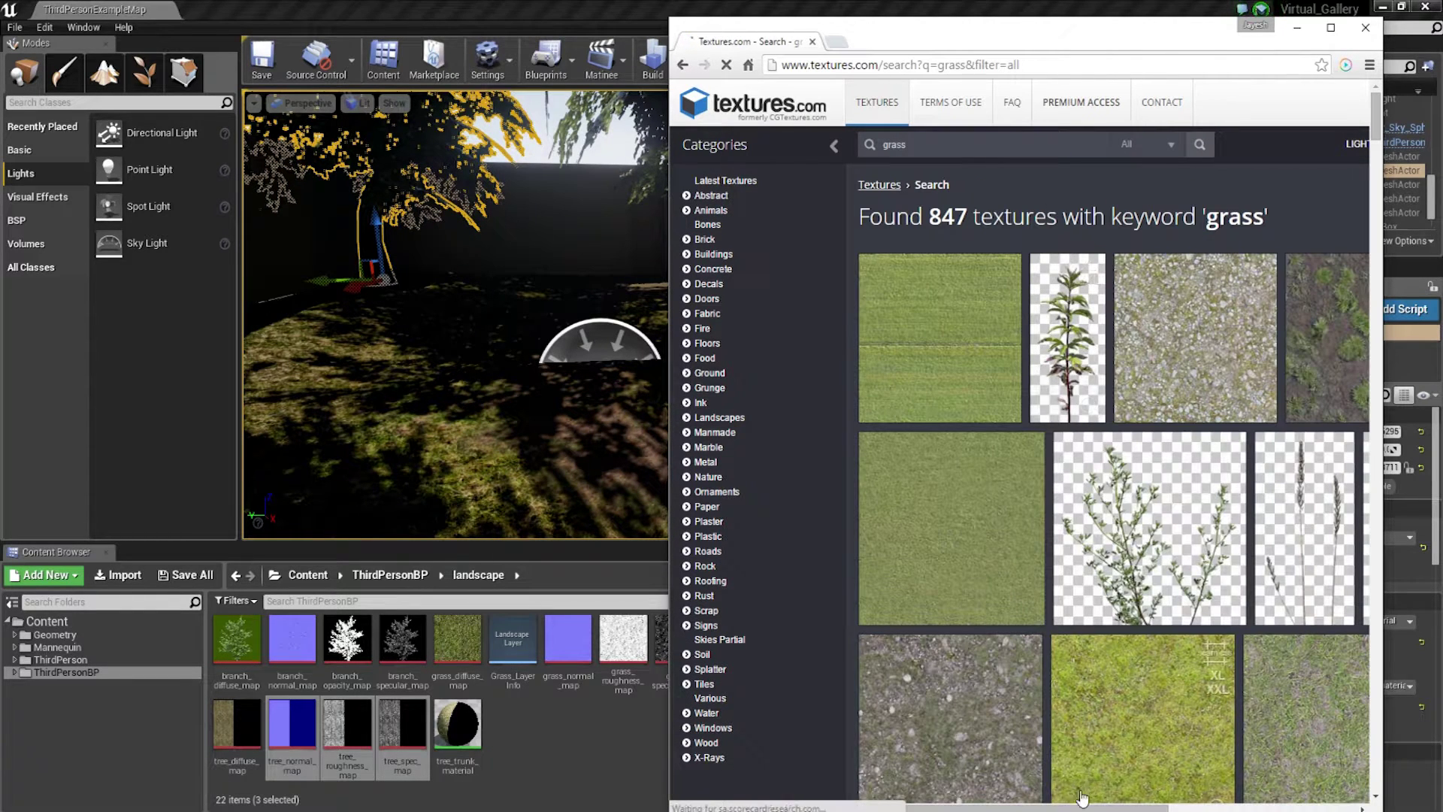
{"action": "scroll", "coordinate": [1218, 689], "scroll_direction": "right", "scroll_amount": 3}
{"action": "scroll", "coordinate": [926, 467], "scroll_direction": "right", "scroll_amount": 3}
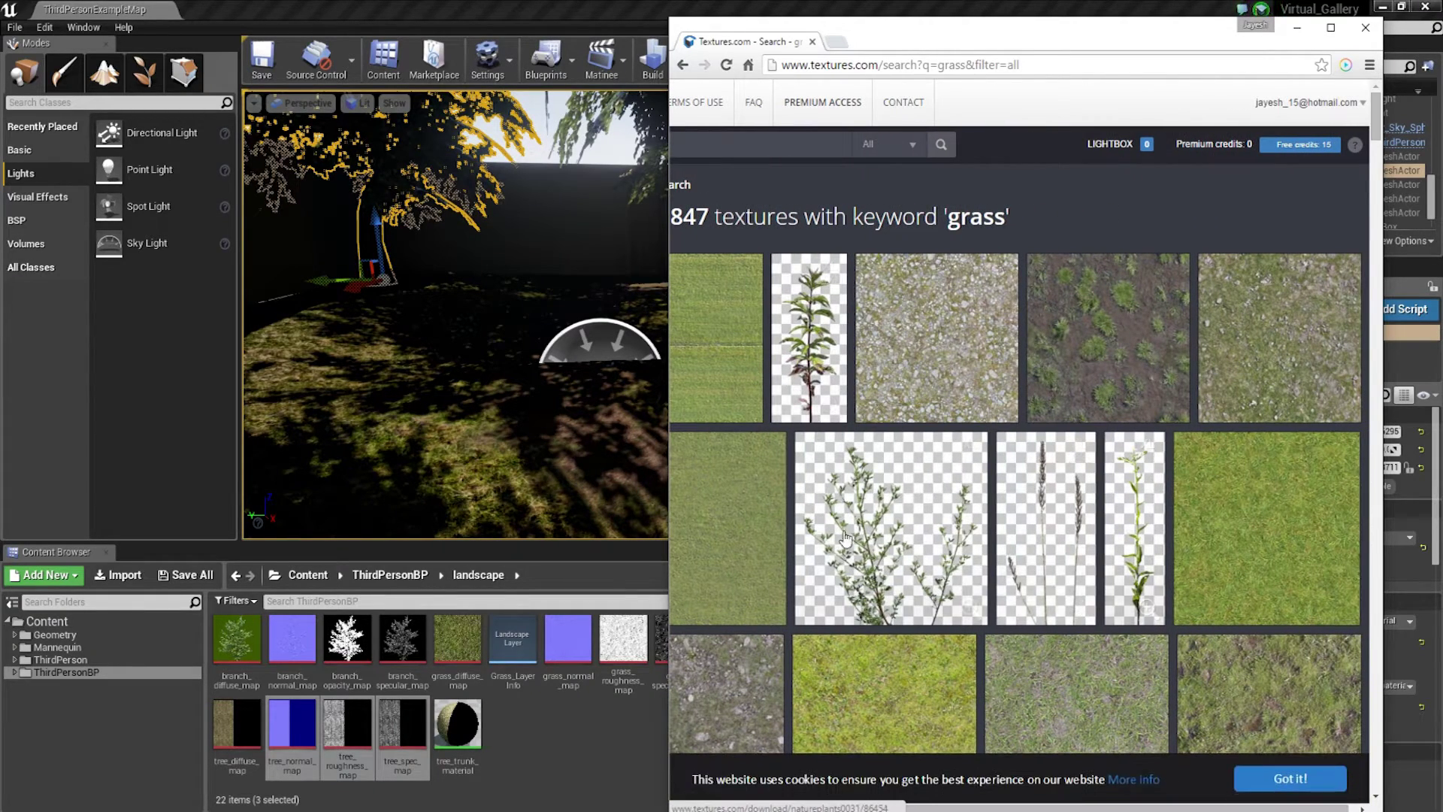
{"action": "scroll", "coordinate": [897, 593], "scroll_direction": "down", "scroll_amount": 2}
{"action": "scroll", "coordinate": [902, 590], "scroll_direction": "down", "scroll_amount": 2}
{"action": "scroll", "coordinate": [907, 590], "scroll_direction": "down", "scroll_amount": 3}
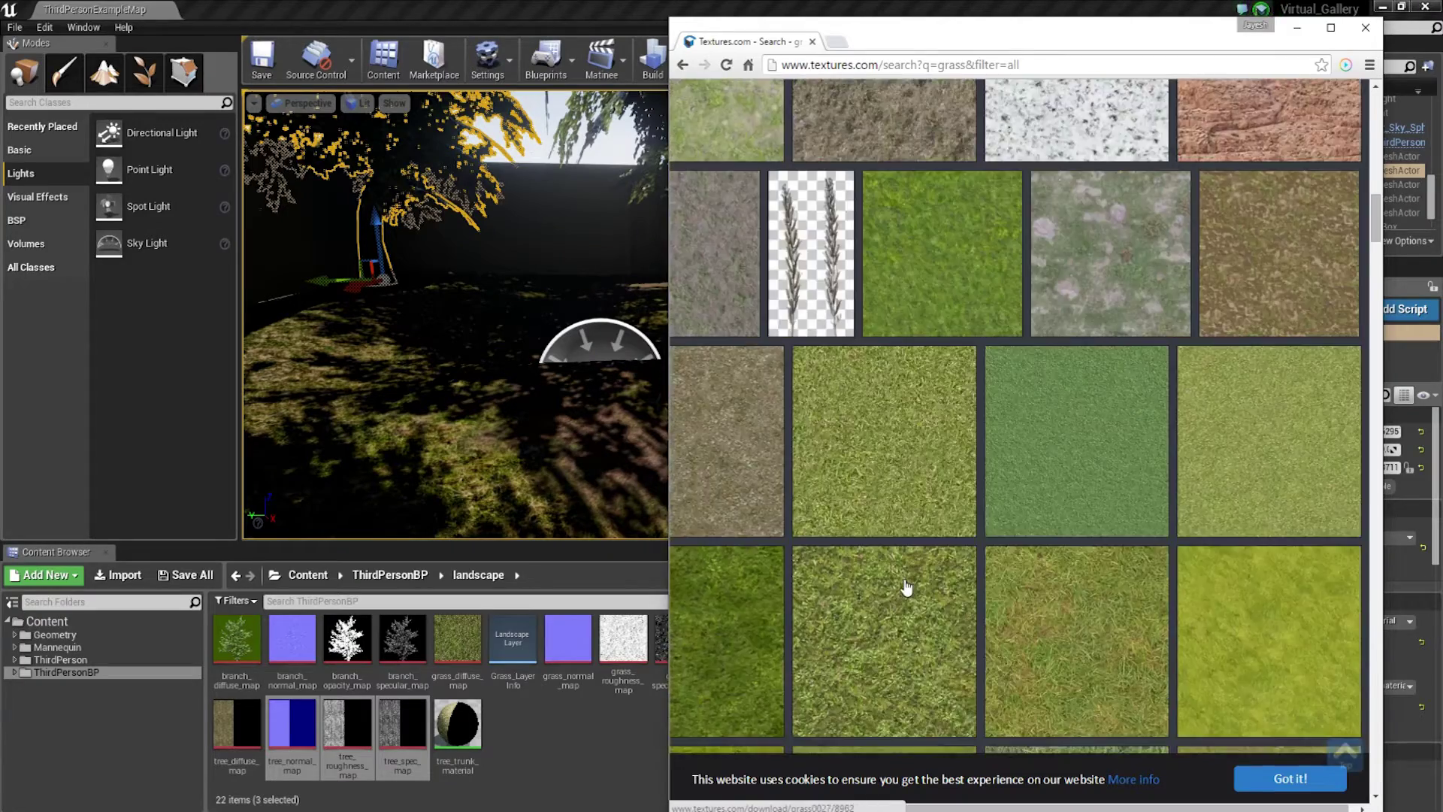
{"action": "scroll", "coordinate": [902, 590], "scroll_direction": "up", "scroll_amount": 2}
{"action": "scroll", "coordinate": [927, 591], "scroll_direction": "up", "scroll_amount": 6}
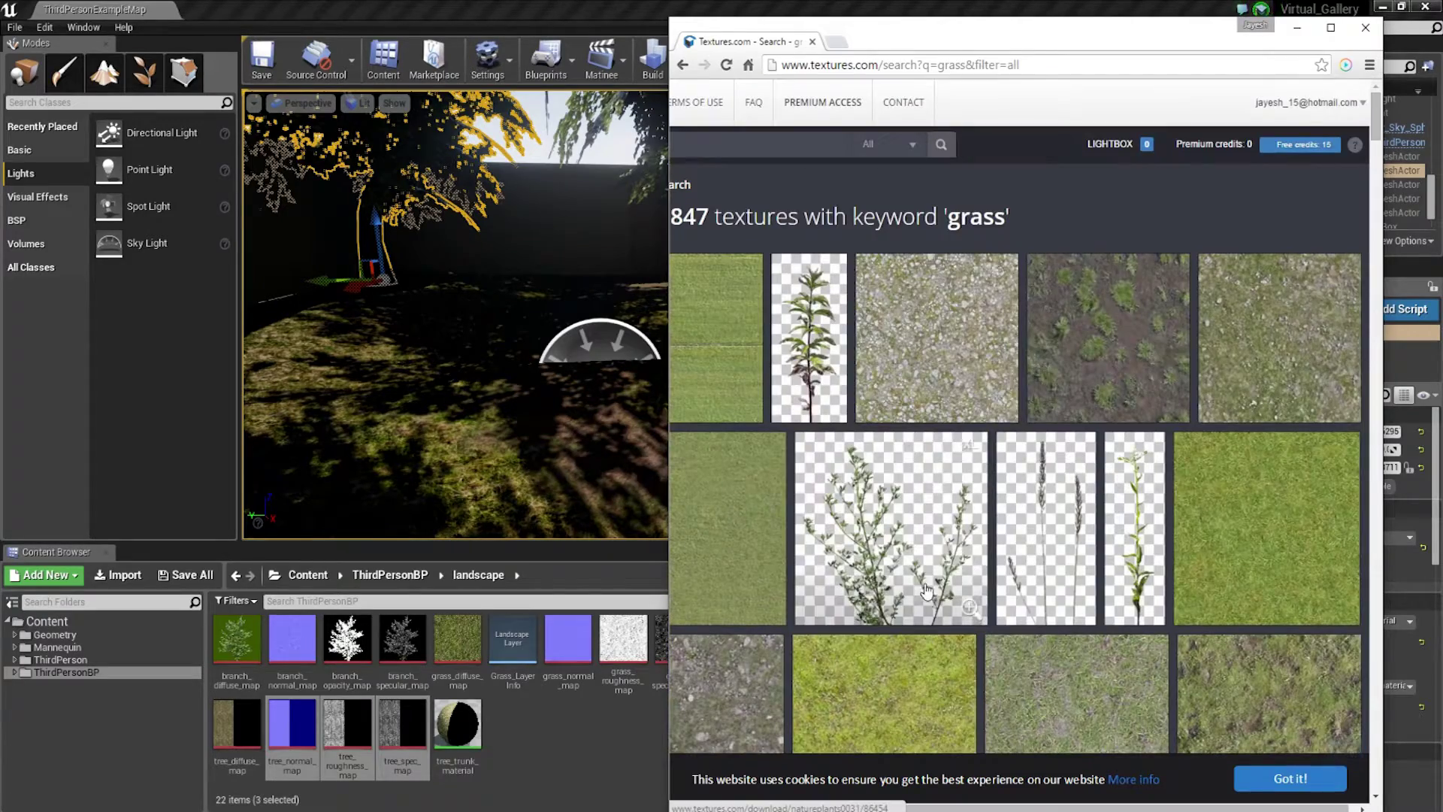
{"action": "left_click", "coordinate": [1048, 496]}
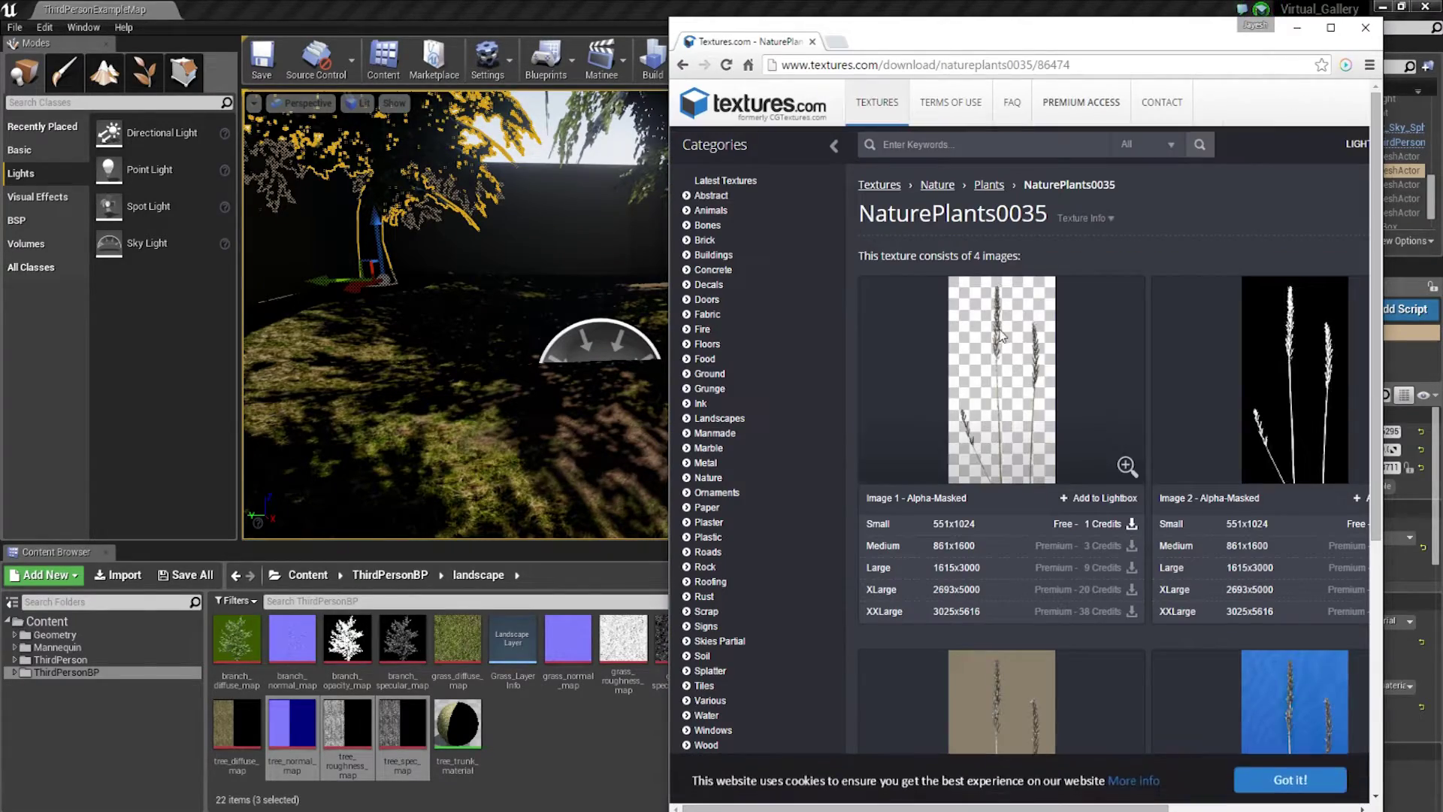
{"action": "scroll", "coordinate": [1007, 363], "scroll_direction": "down", "scroll_amount": 1}
{"action": "scroll", "coordinate": [1006, 361], "scroll_direction": "down", "scroll_amount": 1}
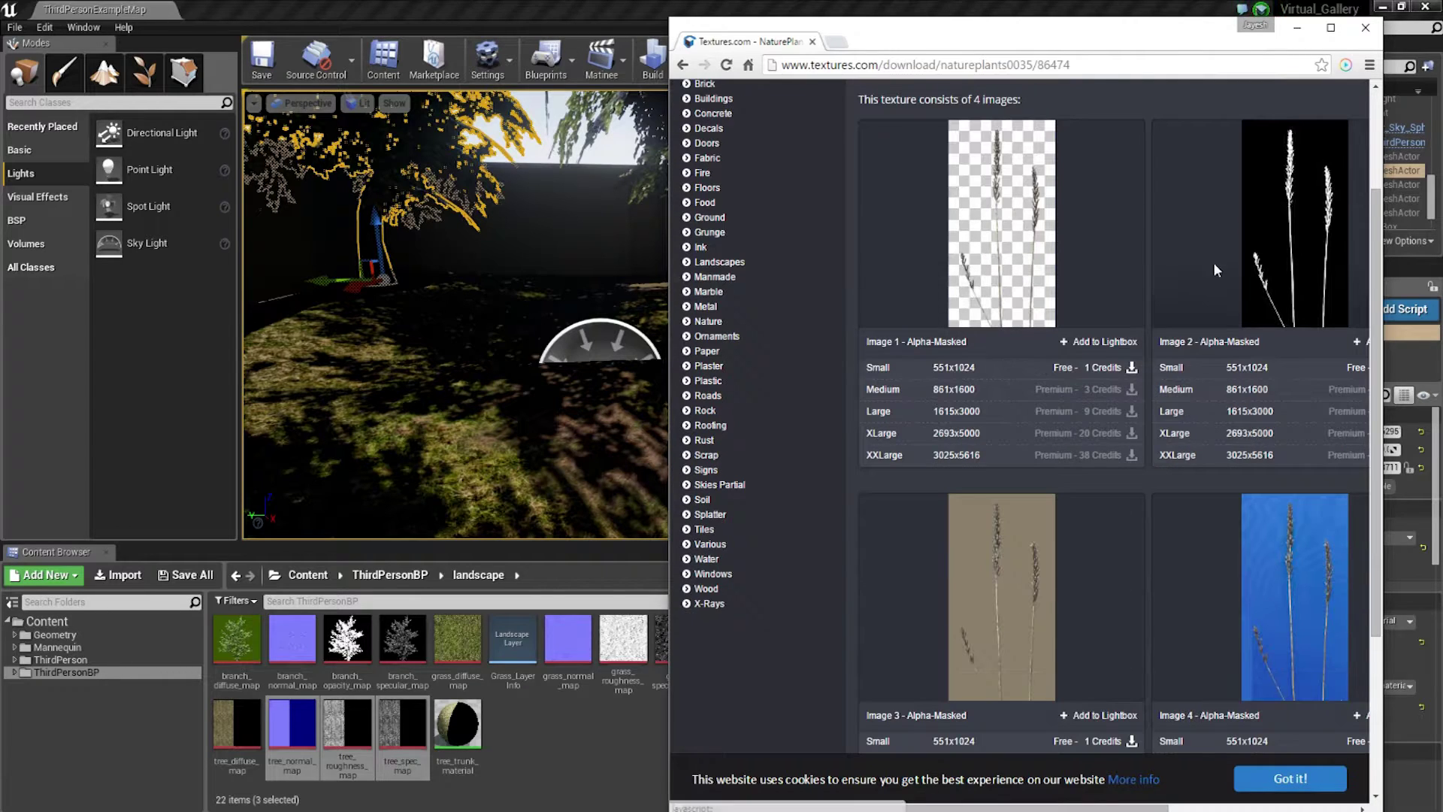
{"action": "scroll", "coordinate": [1213, 262], "scroll_direction": "up", "scroll_amount": 1}
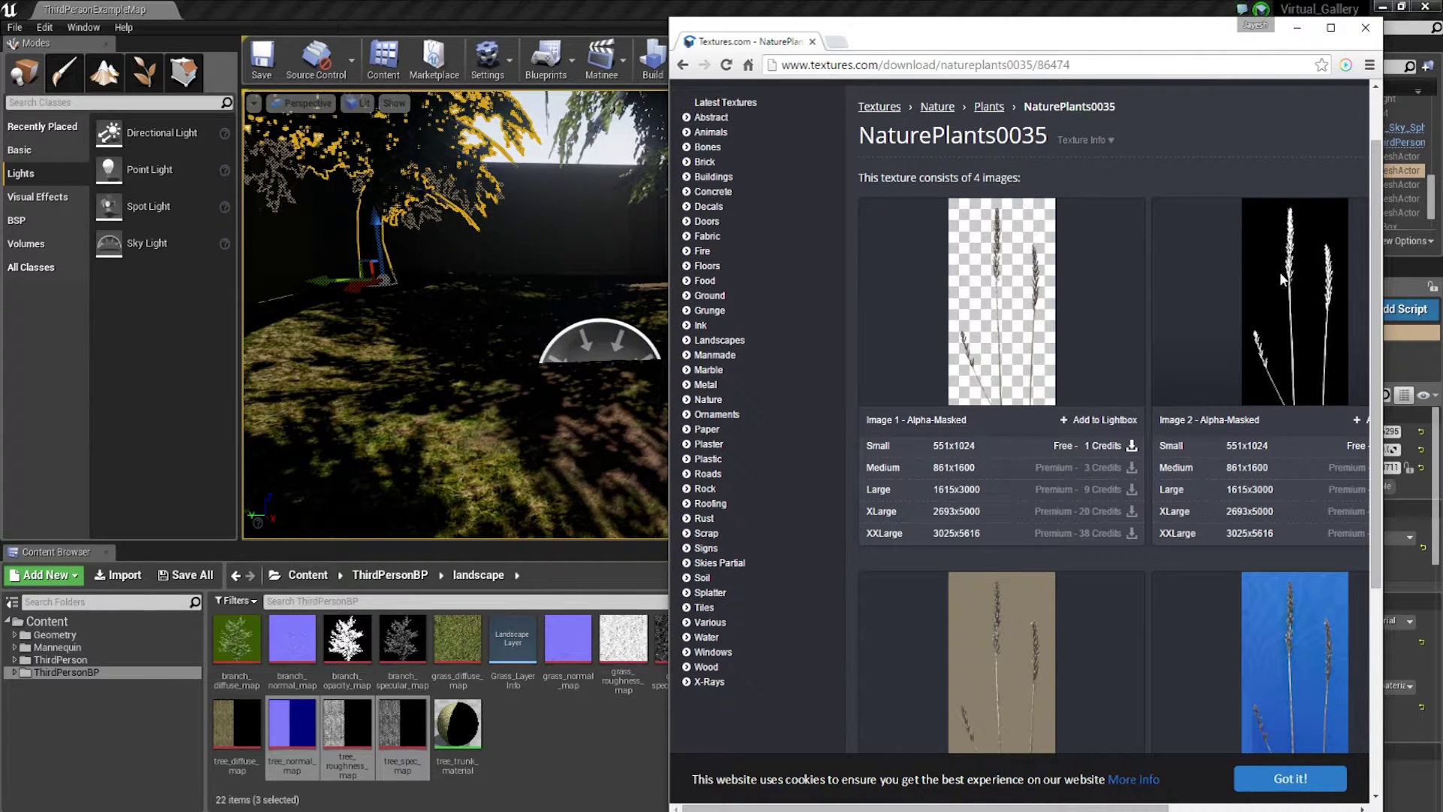
{"action": "scroll", "coordinate": [1020, 599], "scroll_direction": "down", "scroll_amount": 1}
{"action": "scroll", "coordinate": [994, 608], "scroll_direction": "down", "scroll_amount": 1}
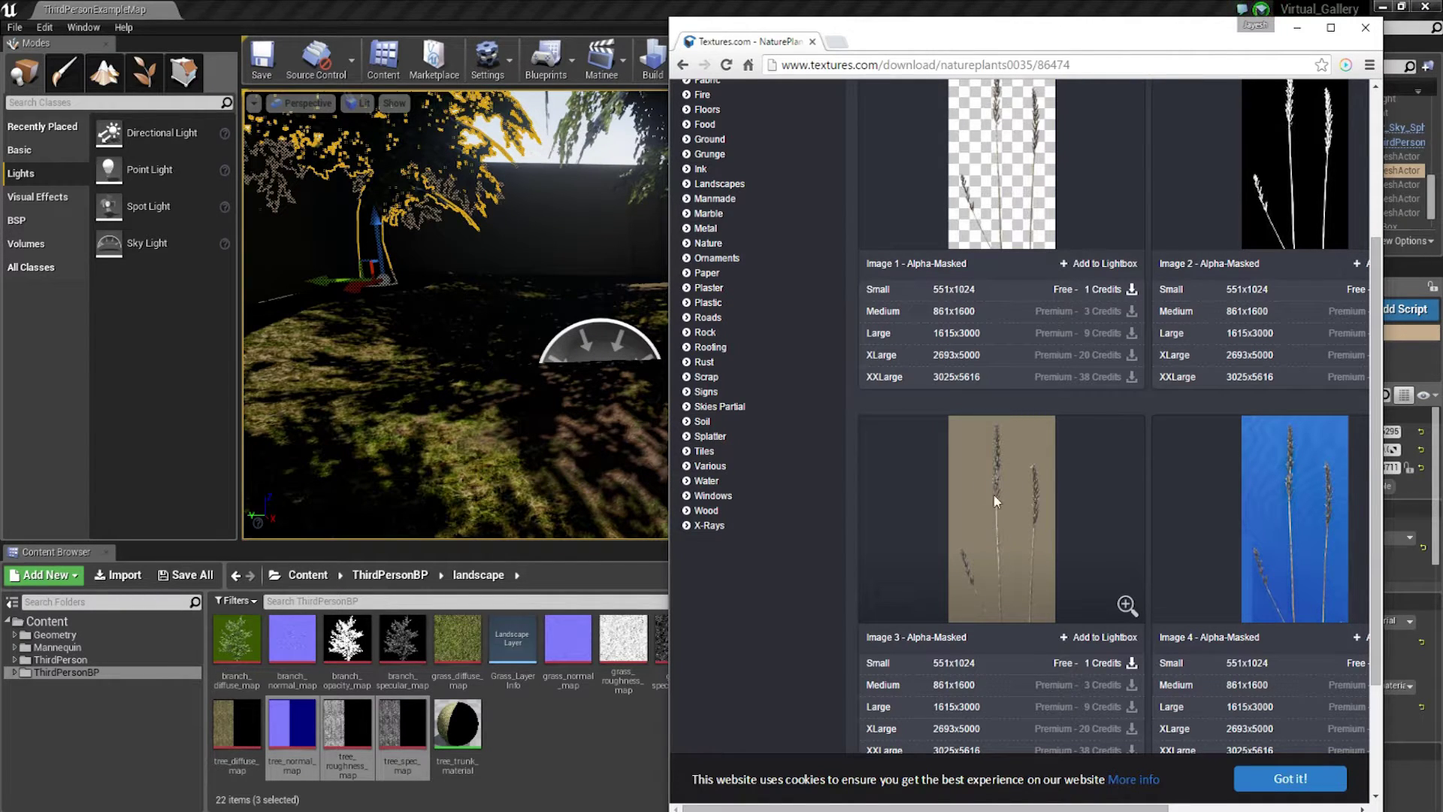
{"action": "key", "text": "alt+Left"}
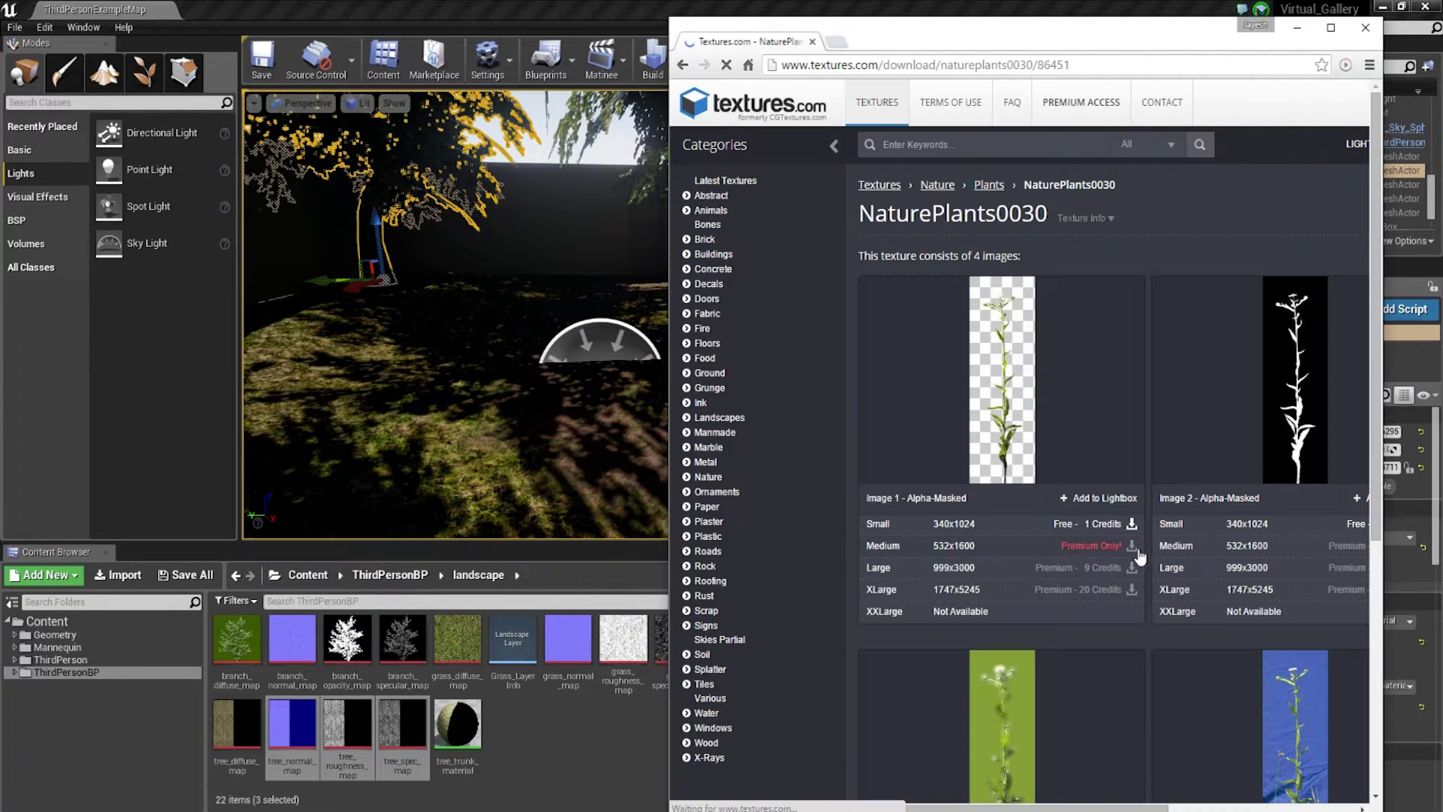
{"action": "scroll", "coordinate": [1053, 455], "scroll_direction": "down", "scroll_amount": 2}
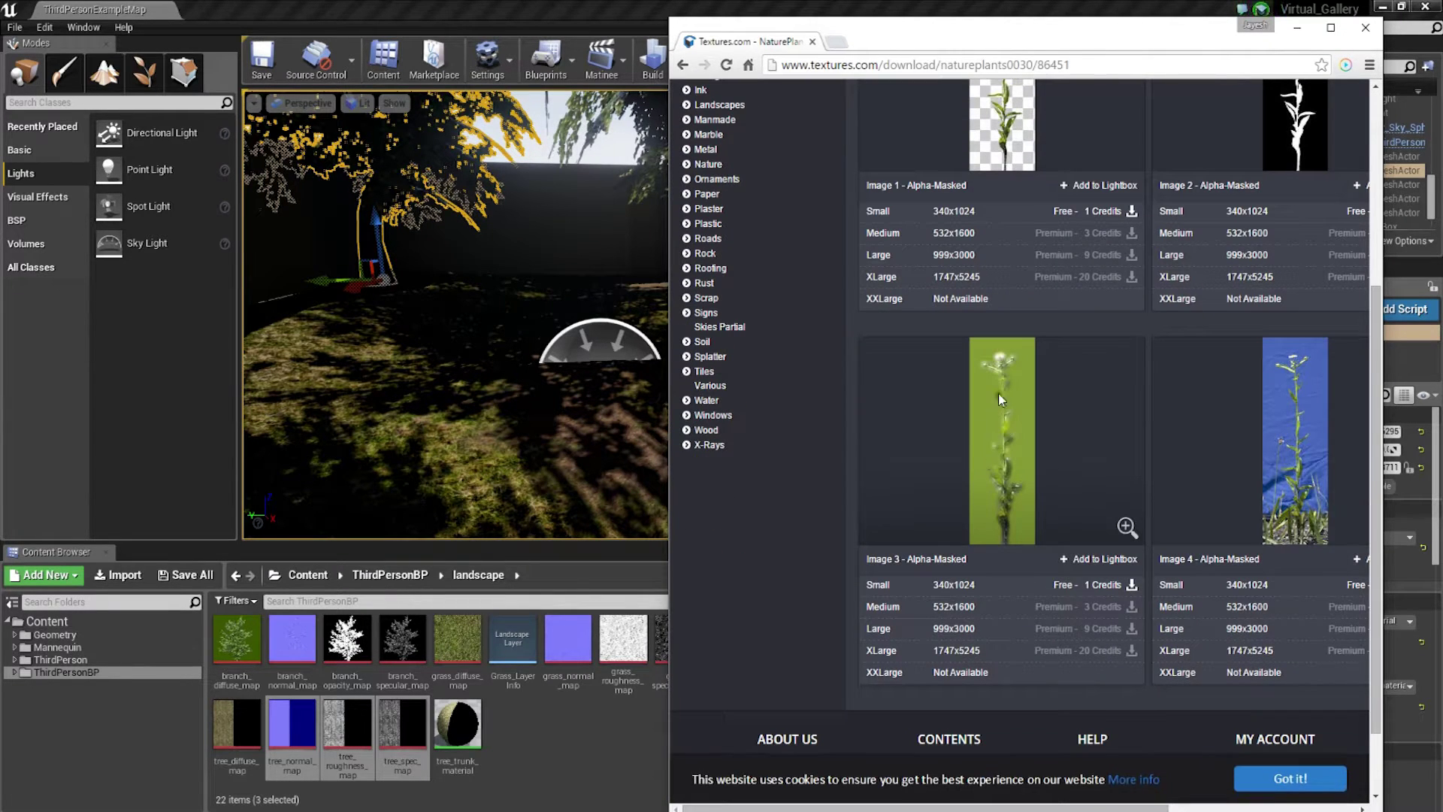
{"action": "scroll", "coordinate": [1308, 194], "scroll_direction": "up", "scroll_amount": 3}
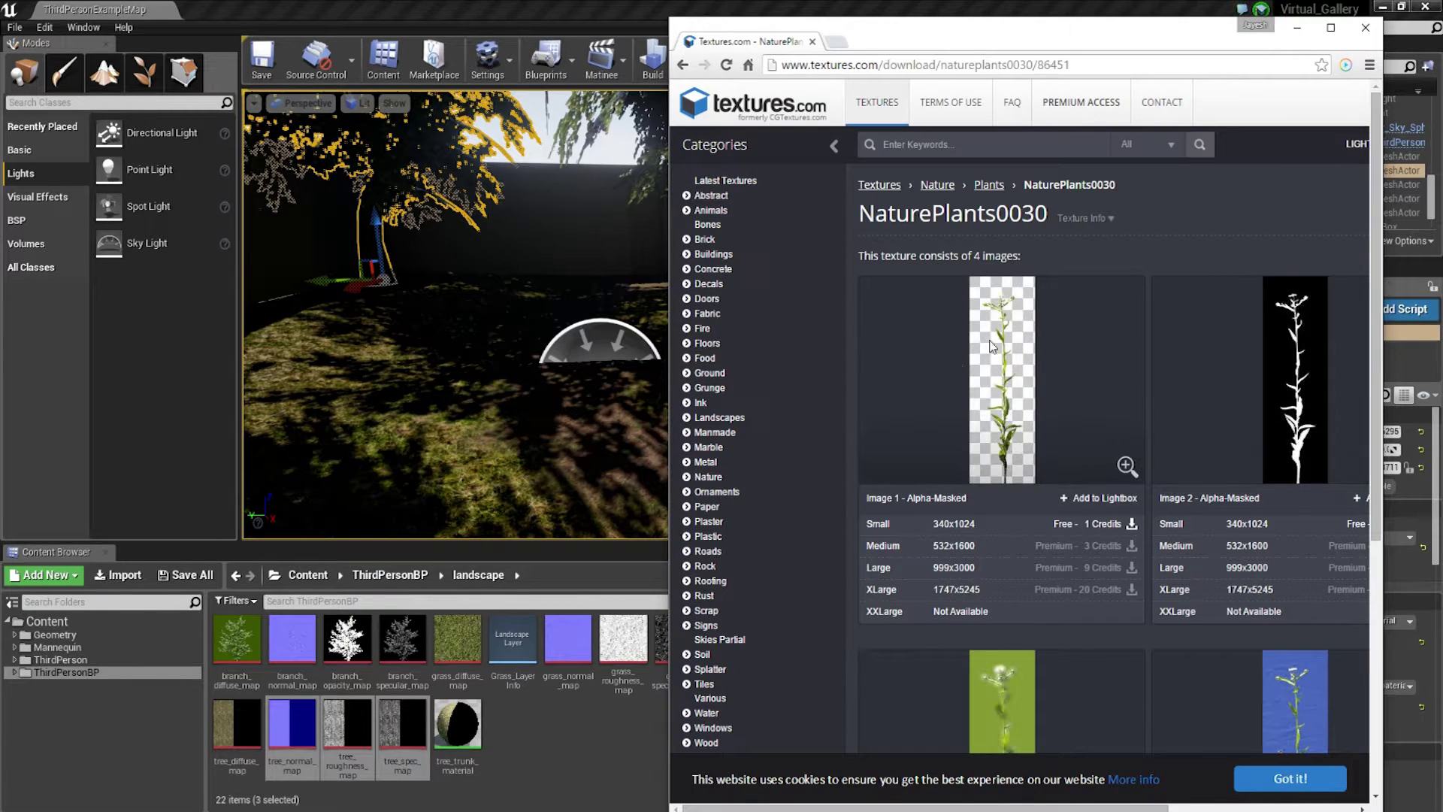
{"action": "scroll", "coordinate": [993, 483], "scroll_direction": "down", "scroll_amount": 2}
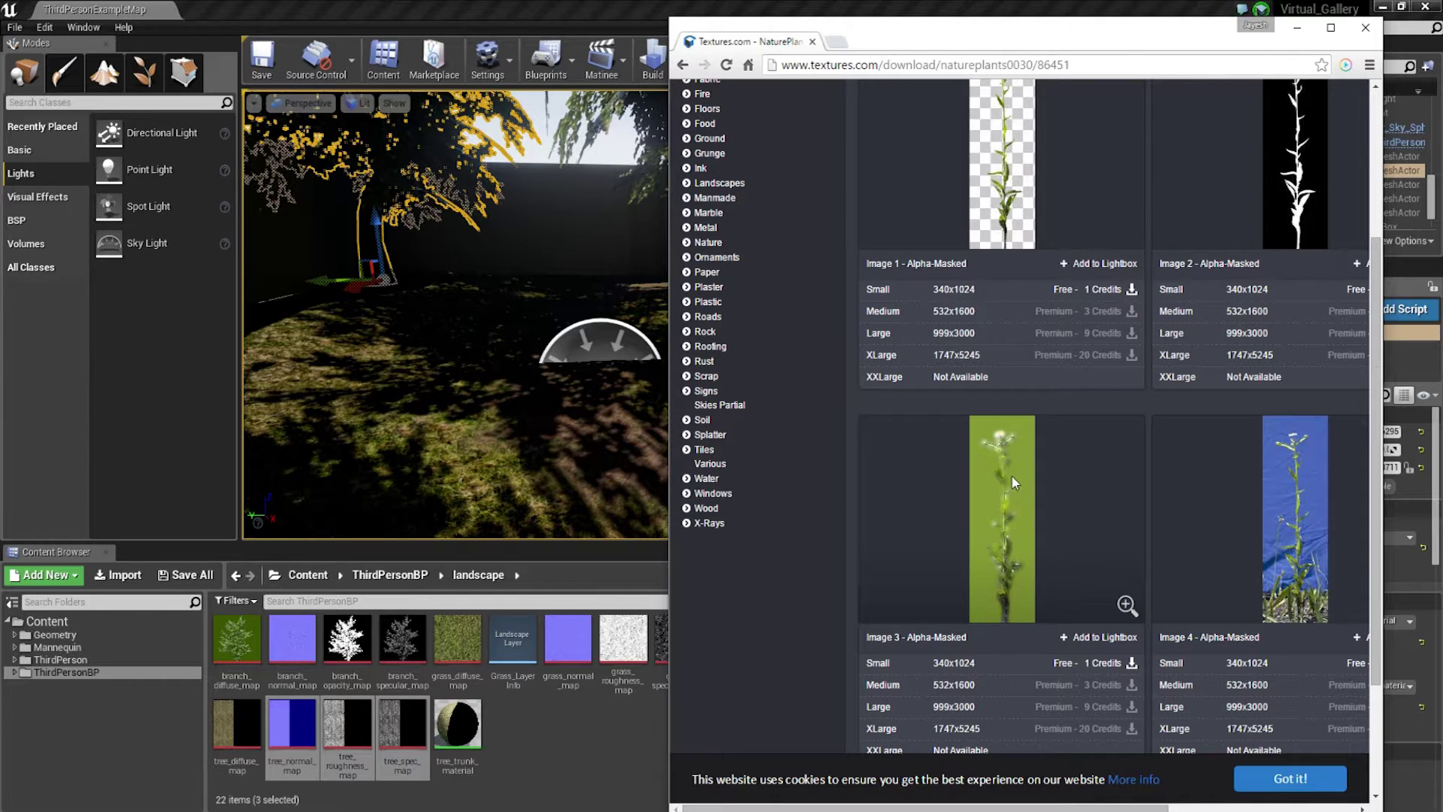
{"action": "scroll", "coordinate": [1011, 475], "scroll_direction": "up", "scroll_amount": 2}
- Return to the grass results and switch from the browser to the Unreal editor
{"action": "left_click", "coordinate": [683, 69]}
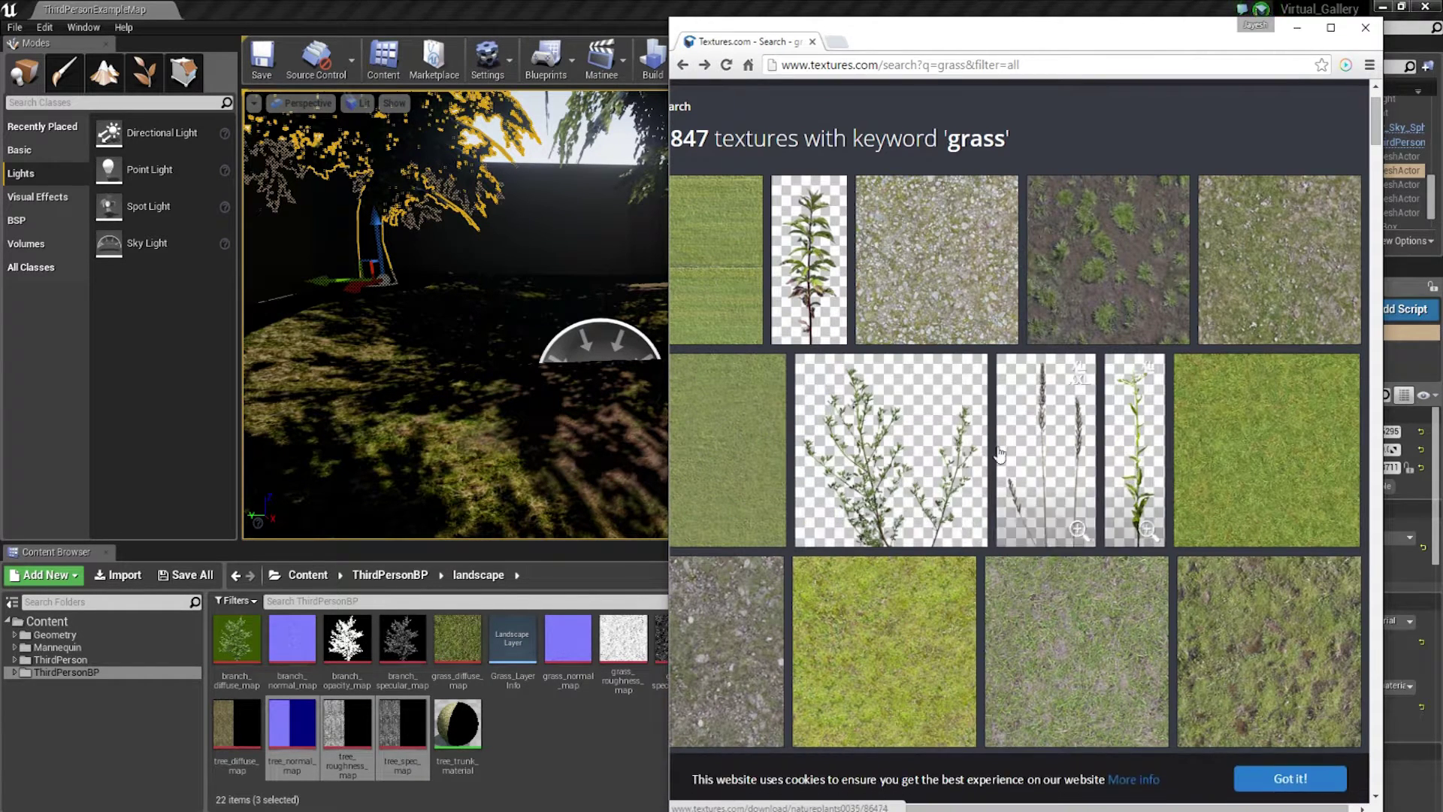
{"action": "key", "text": "alt+Tab"}
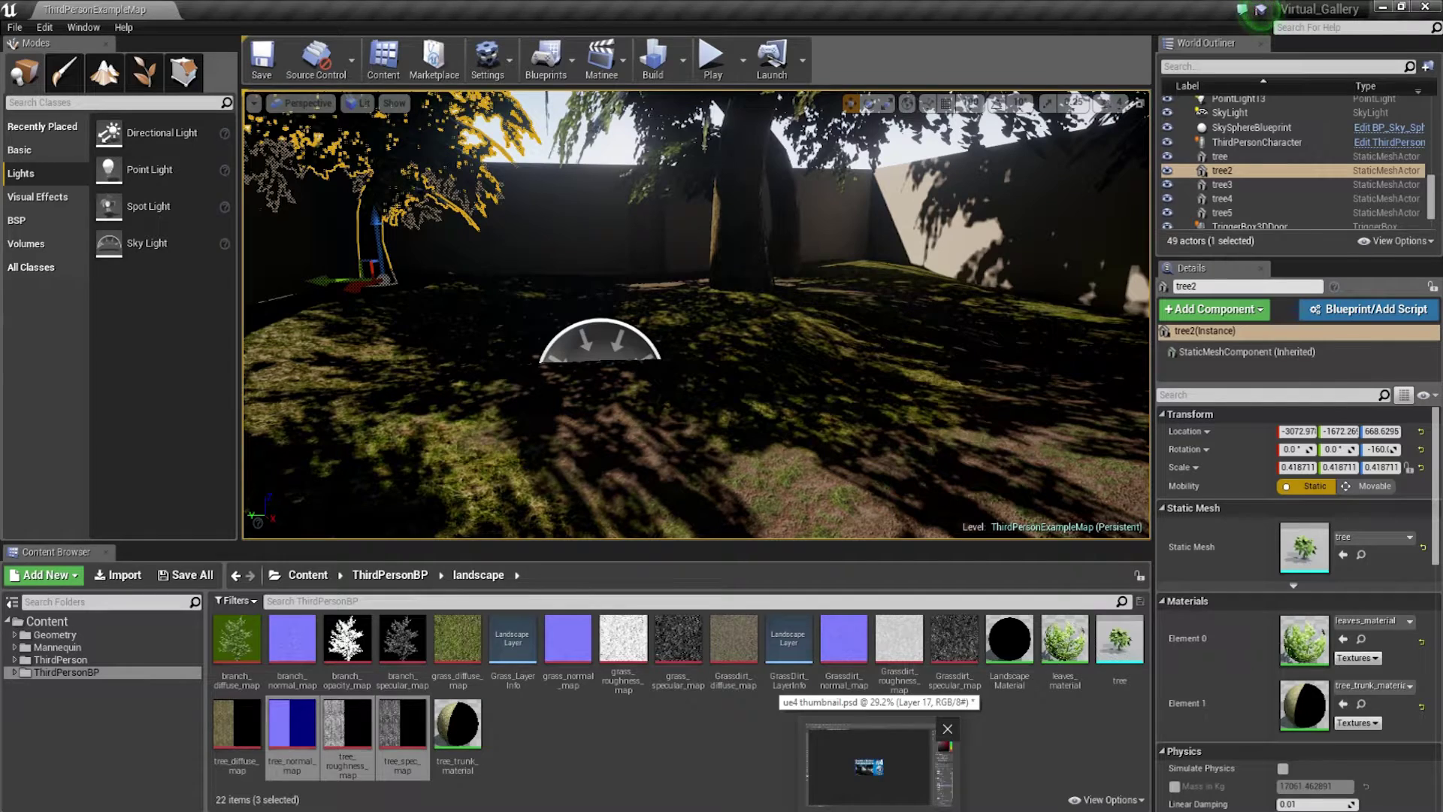
- Create a new white 512 × 512 pixel document in Photoshop
{"action": "left_click", "coordinate": [868, 767]}
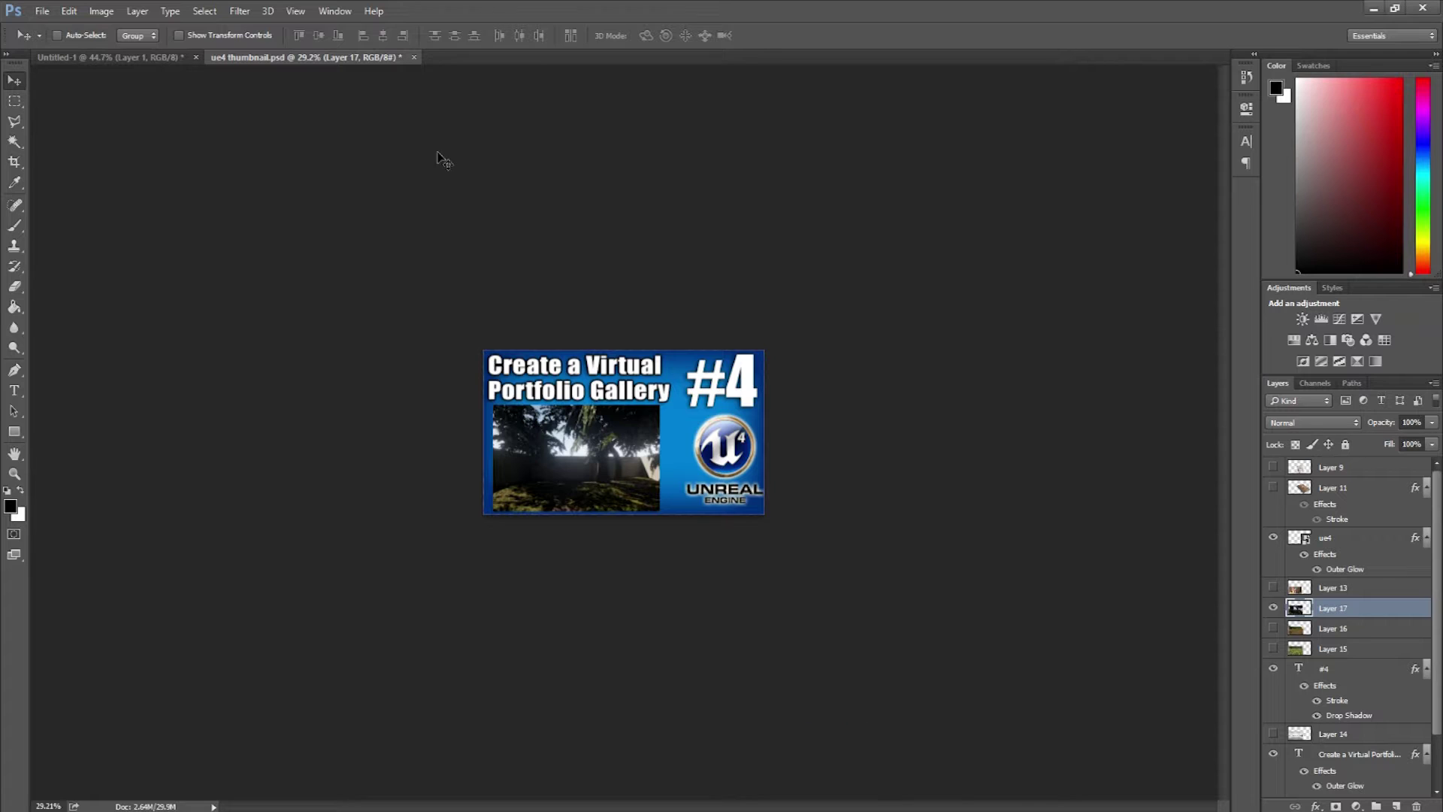
{"action": "left_click", "coordinate": [46, 12]}
{"action": "double_click", "coordinate": [679, 275]}
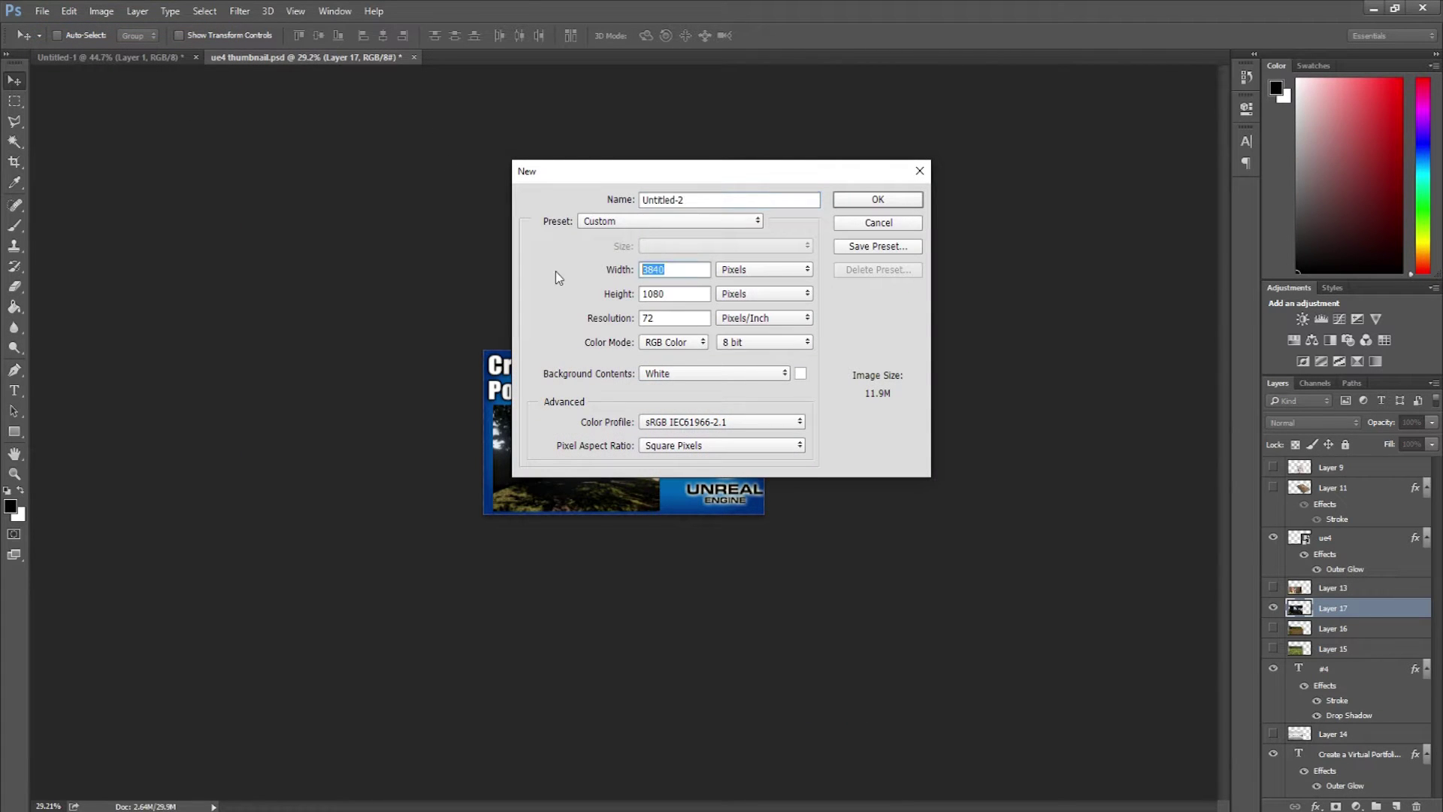
{"action": "type", "text": "512"}
{"action": "double_click", "coordinate": [675, 294]}
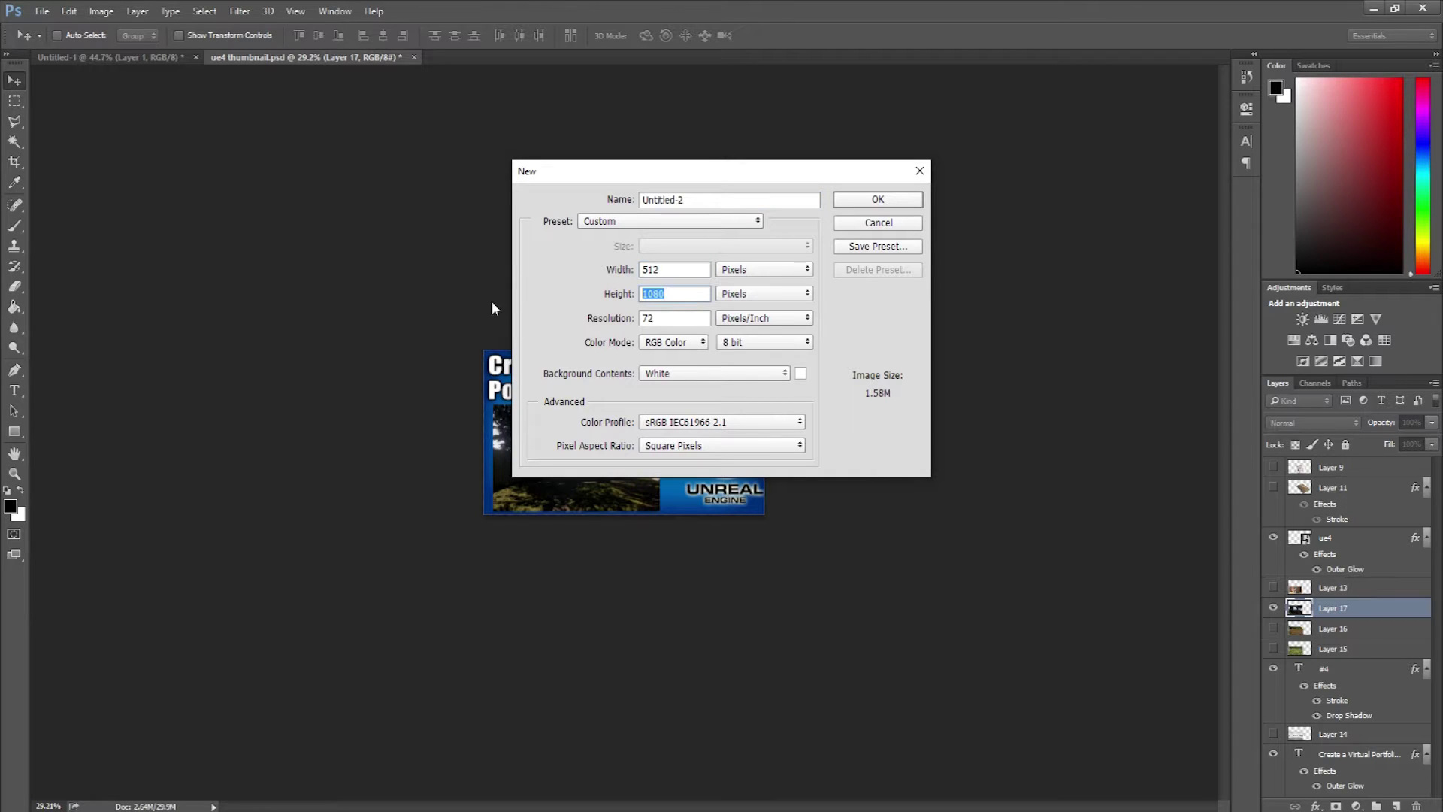
{"action": "type", "text": "512"}
{"action": "left_click", "coordinate": [878, 199]}
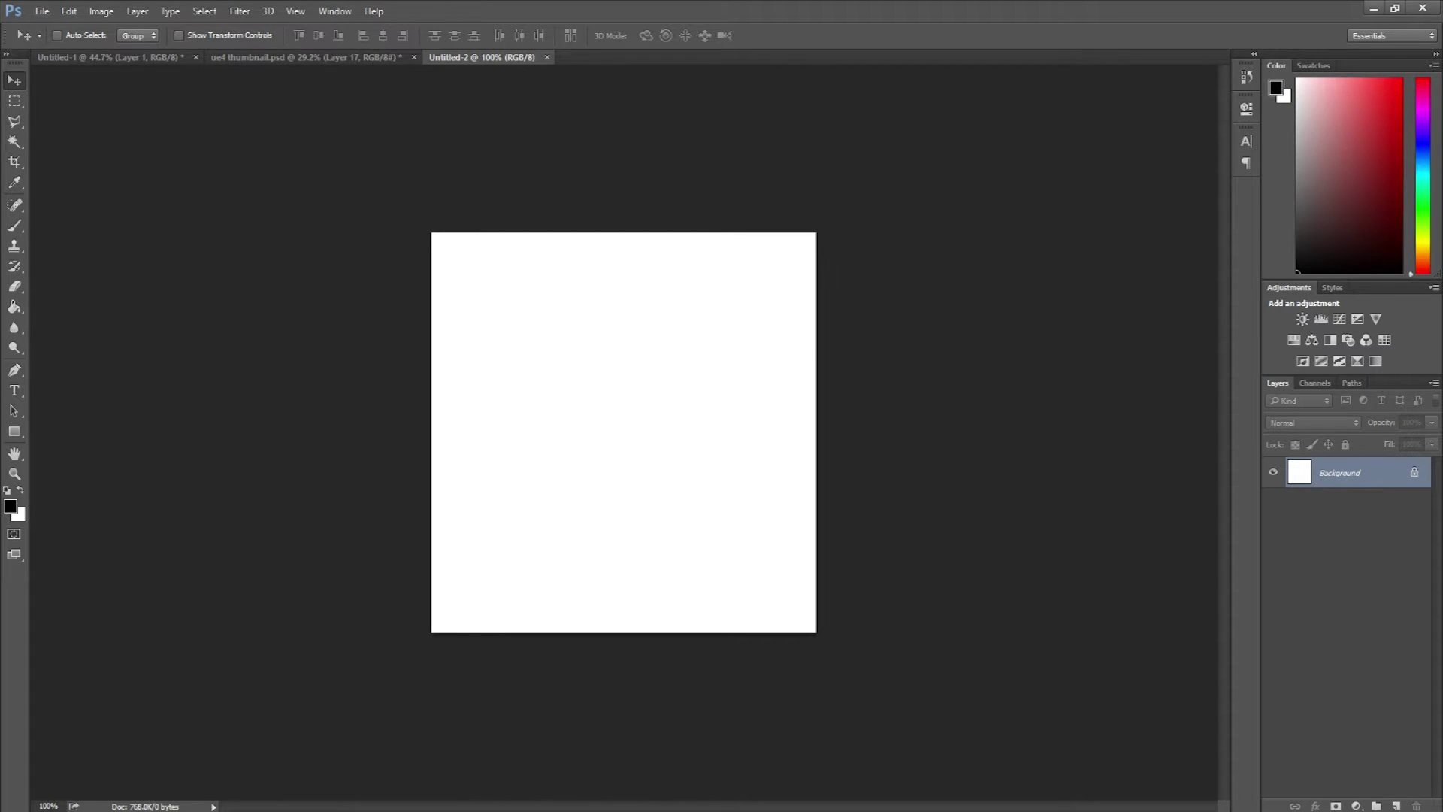
- Preview NaturePlants0035_2_S.jpg and NaturePlants0035_3_S.jpg from the foliage folder
{"action": "key", "text": "Return"}
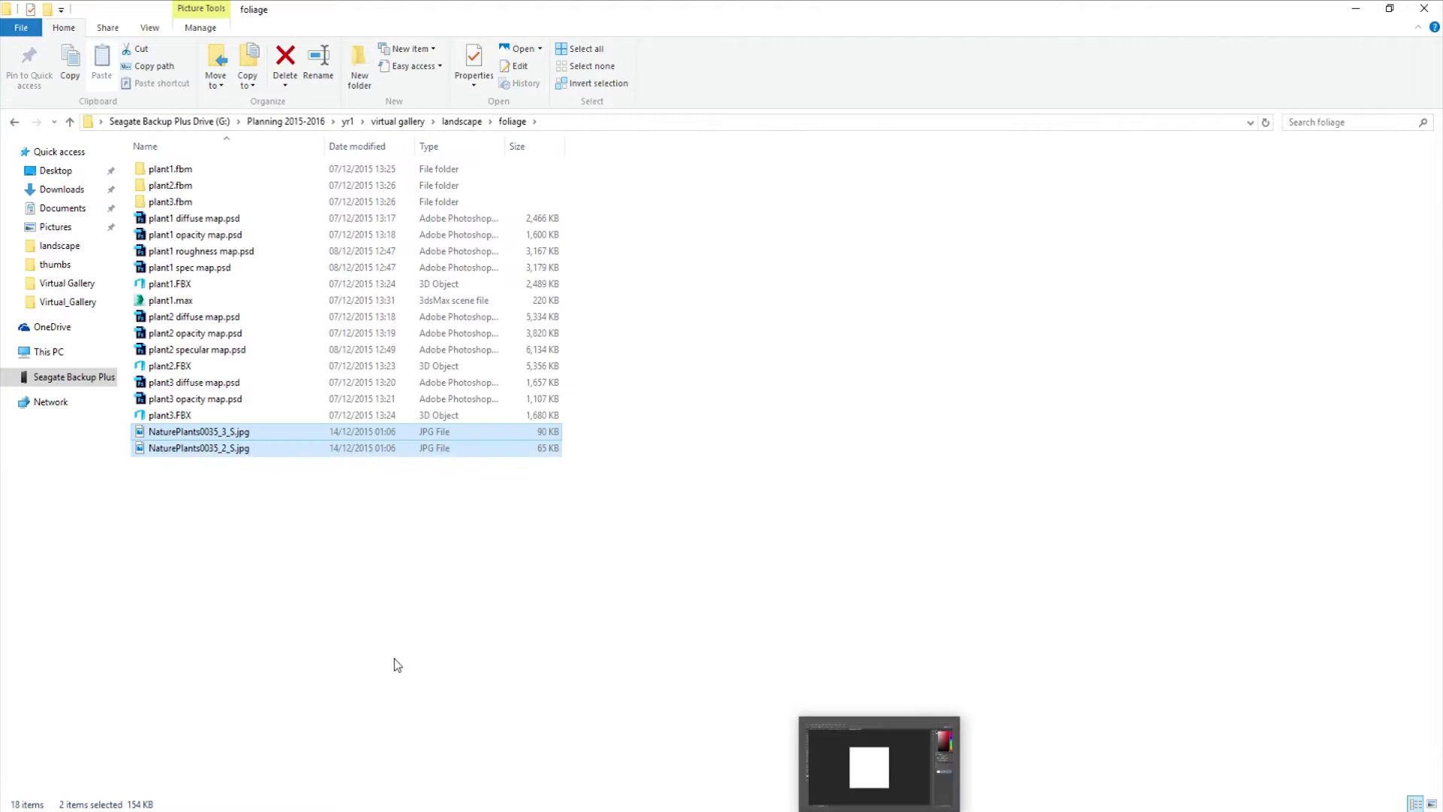
{"action": "left_click", "coordinate": [196, 471]}
{"action": "left_click", "coordinate": [187, 432]}
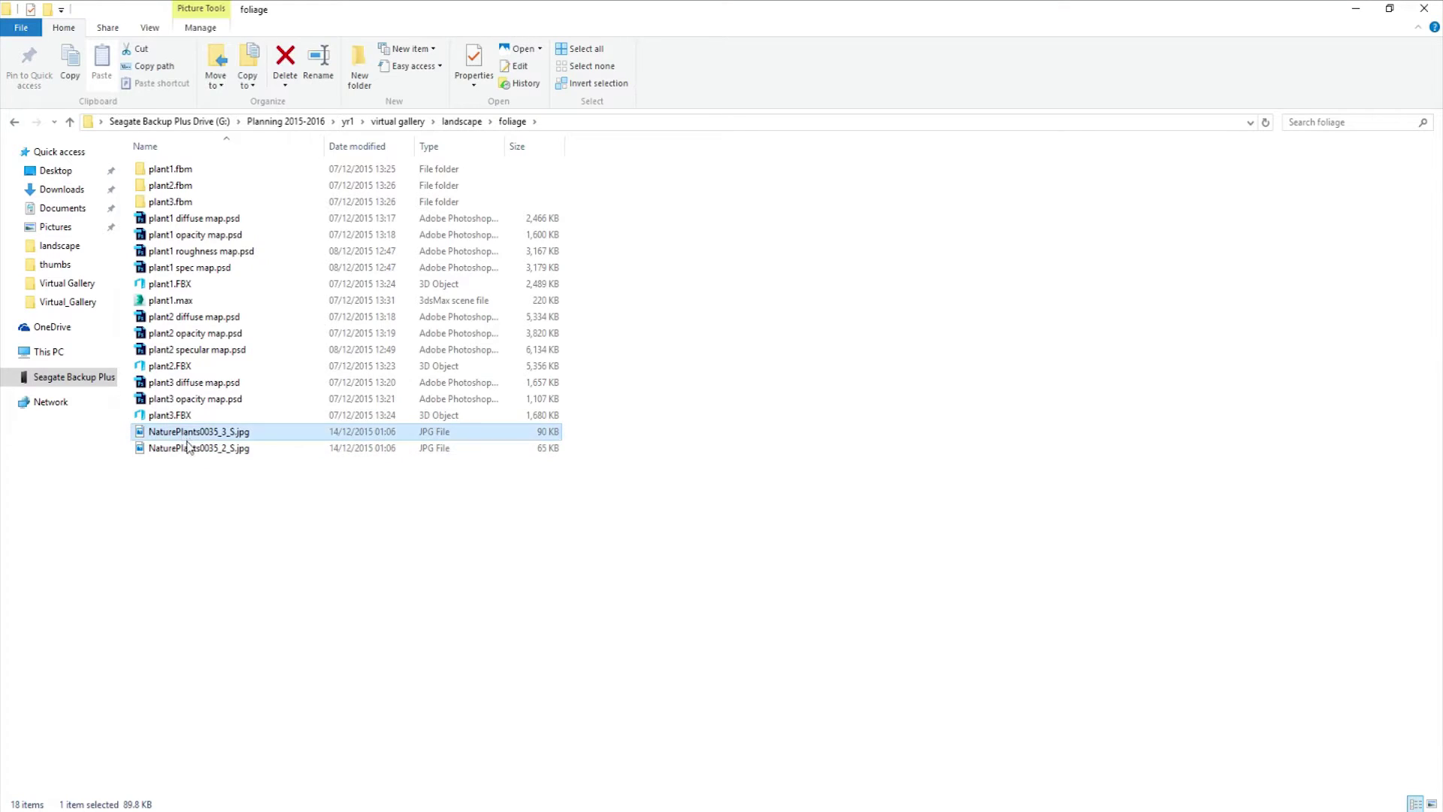
{"action": "left_click_drag", "start_coordinate": [200, 481], "coordinate": [193, 446]}
{"action": "double_click", "coordinate": [195, 448]}
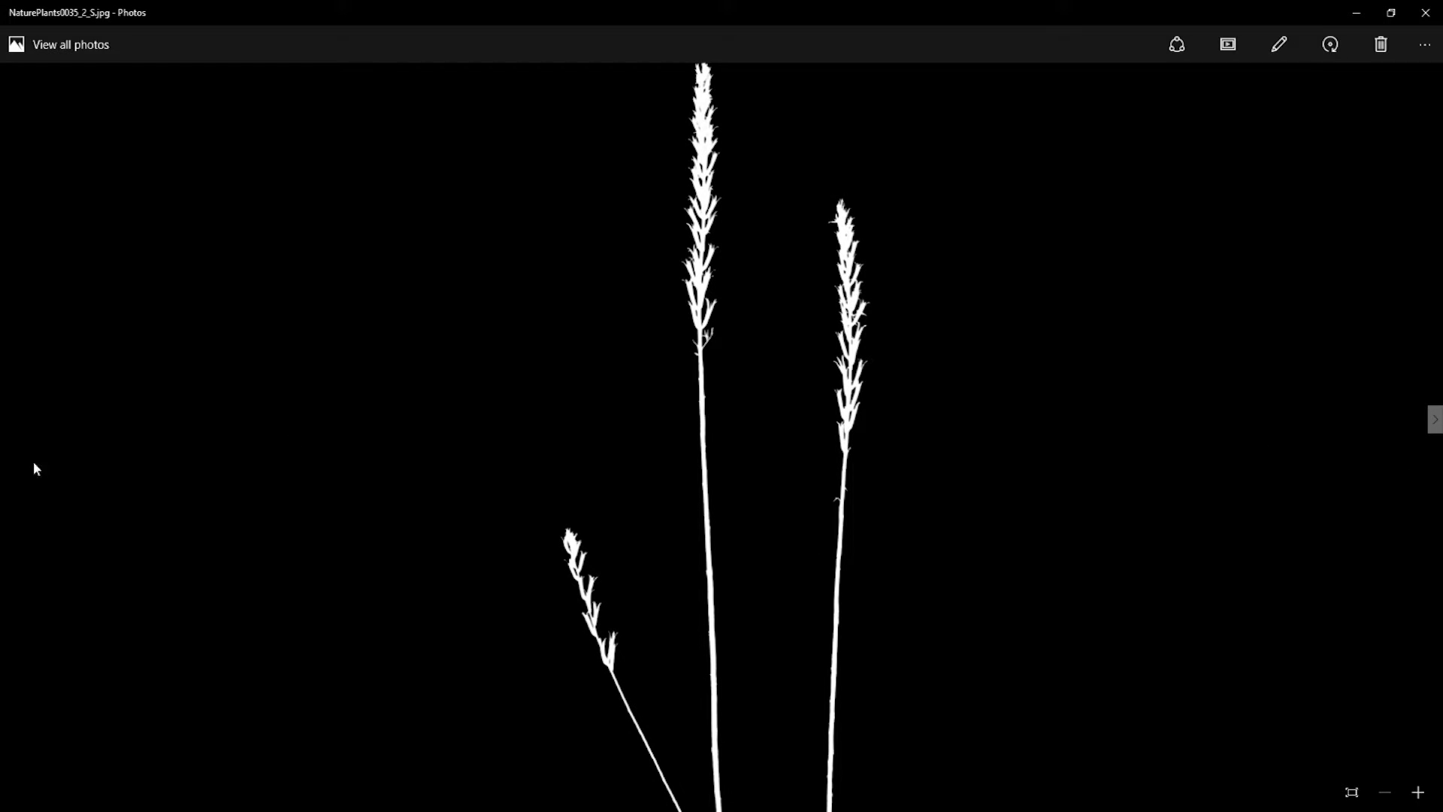
{"action": "left_click", "coordinate": [1435, 420]}
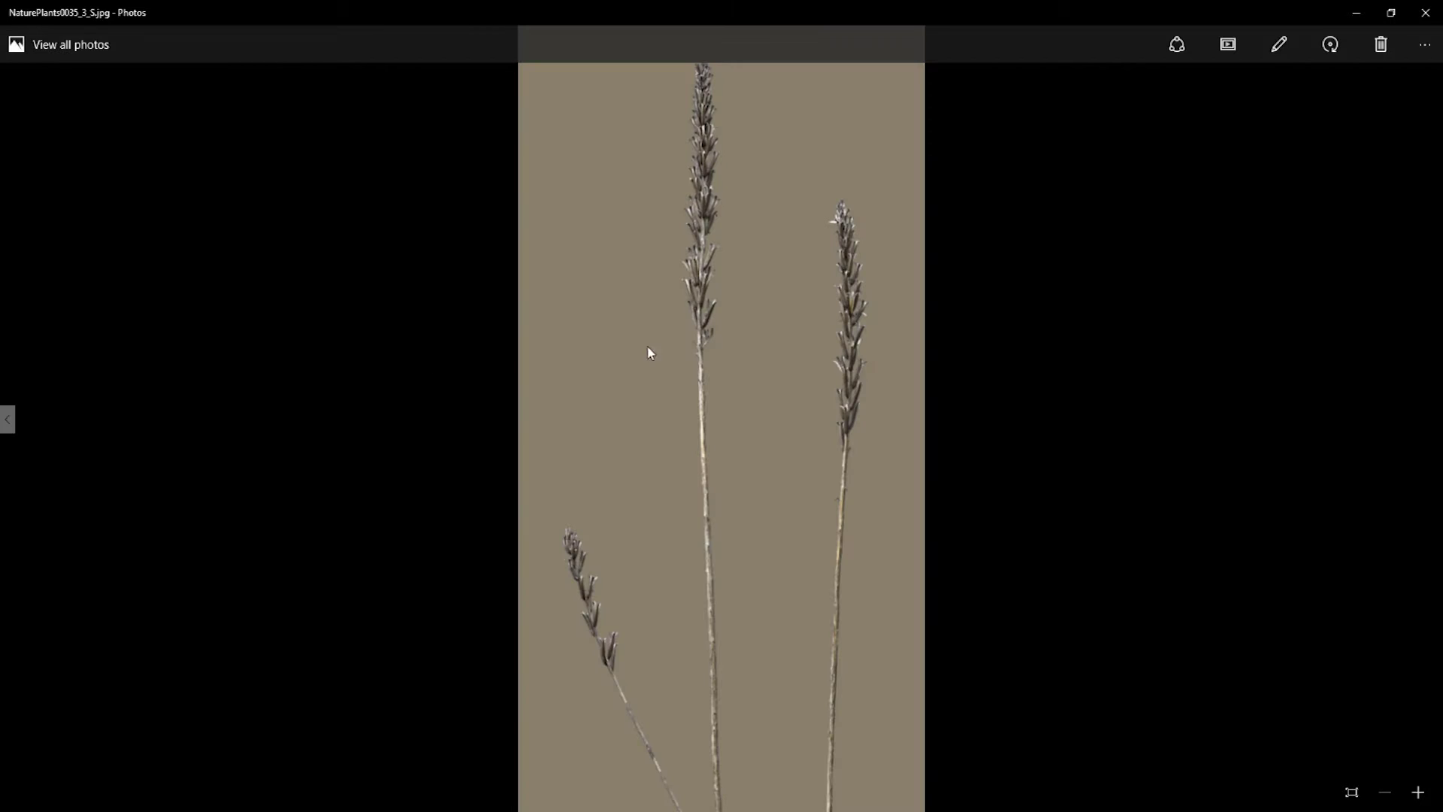
{"action": "left_click", "coordinate": [1426, 12]}
- Place both NaturePlants0035 JPGs into the document as layers
{"action": "mouse_move", "coordinate": [214, 507]}
{"action": "left_mouse_down"}
{"action": "mouse_move", "coordinate": [180, 437]}
{"action": "mouse_move", "coordinate": [1139, 732]}
{"action": "mouse_move", "coordinate": [626, 432]}
{"action": "left_mouse_up"}
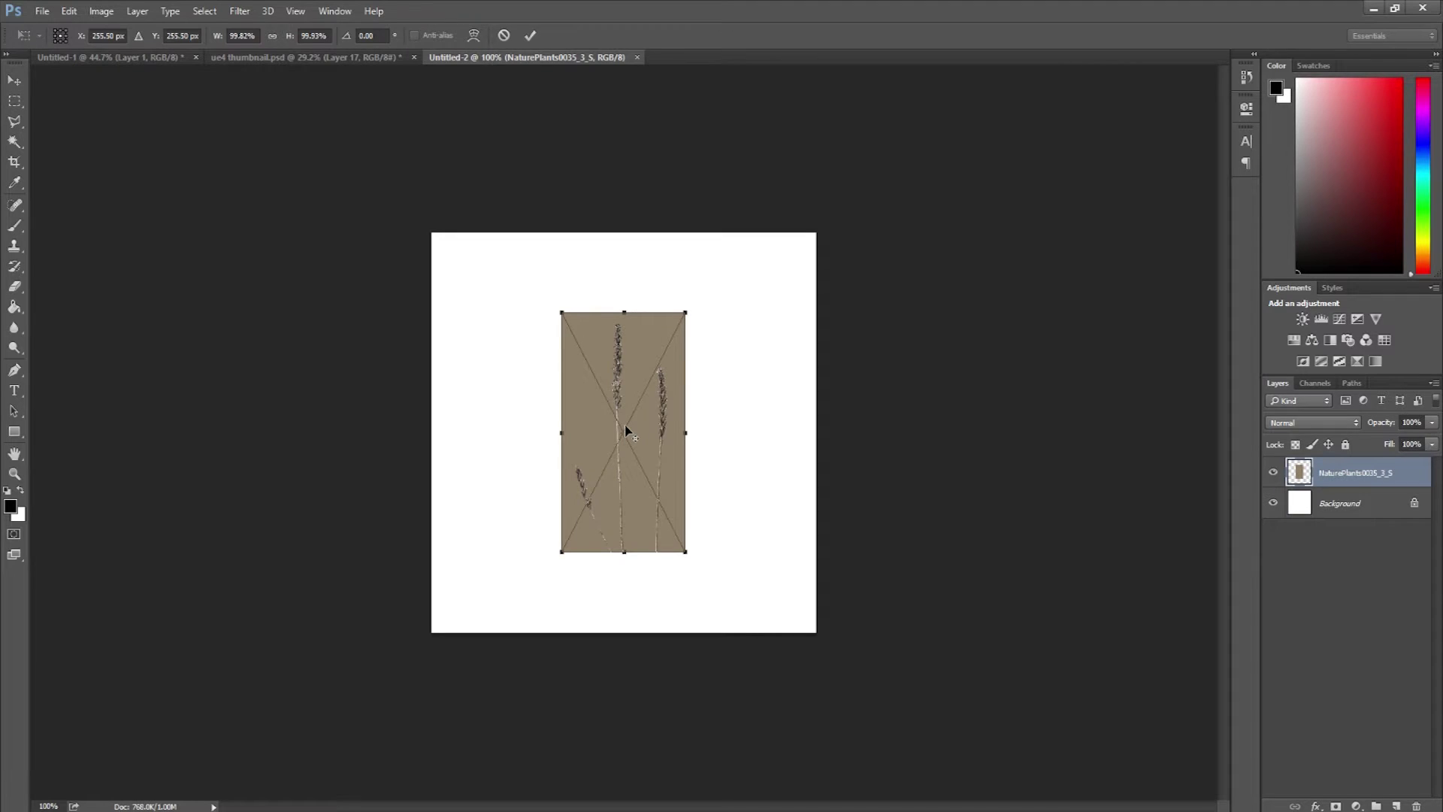
{"action": "key", "text": "Return"}
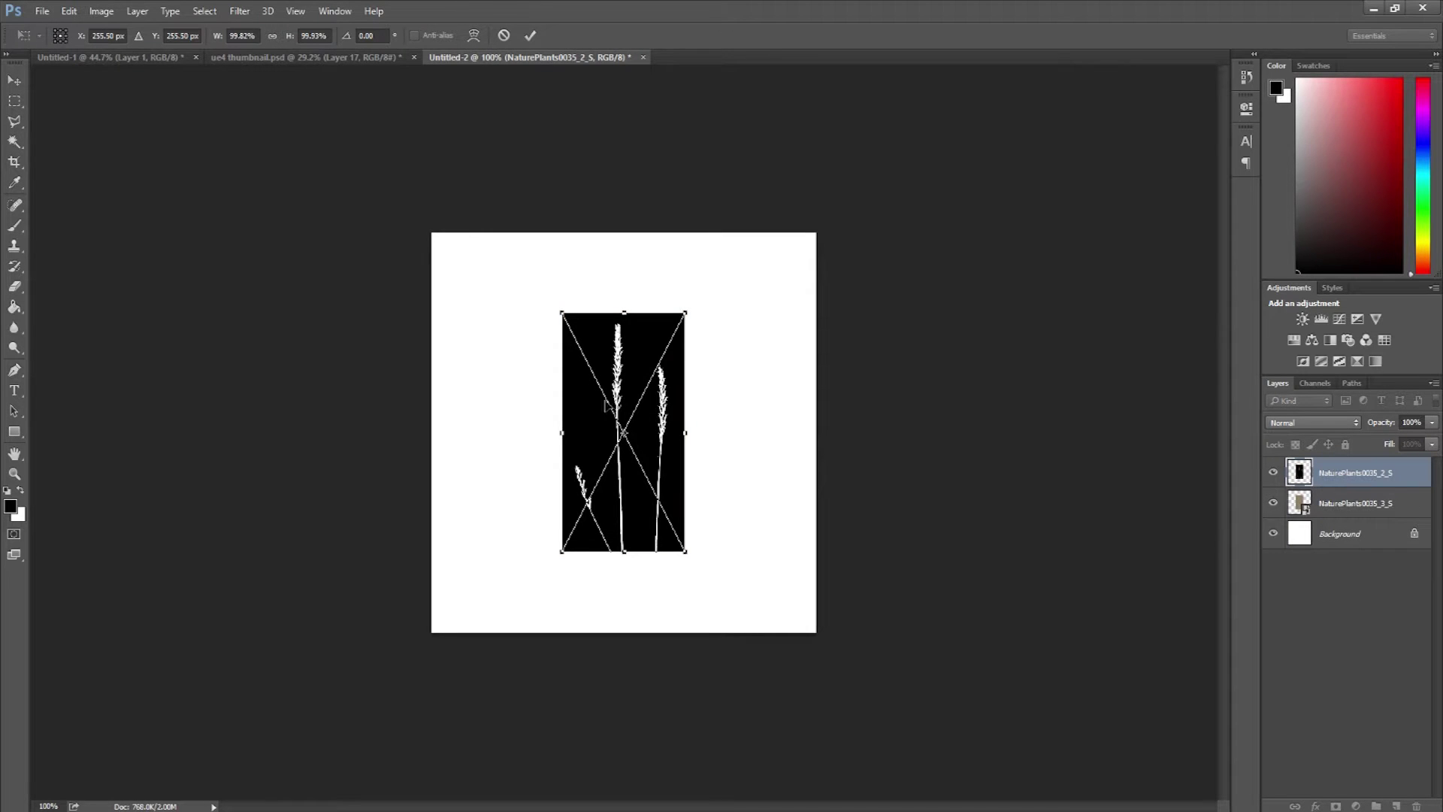
{"action": "key", "text": "Return"}
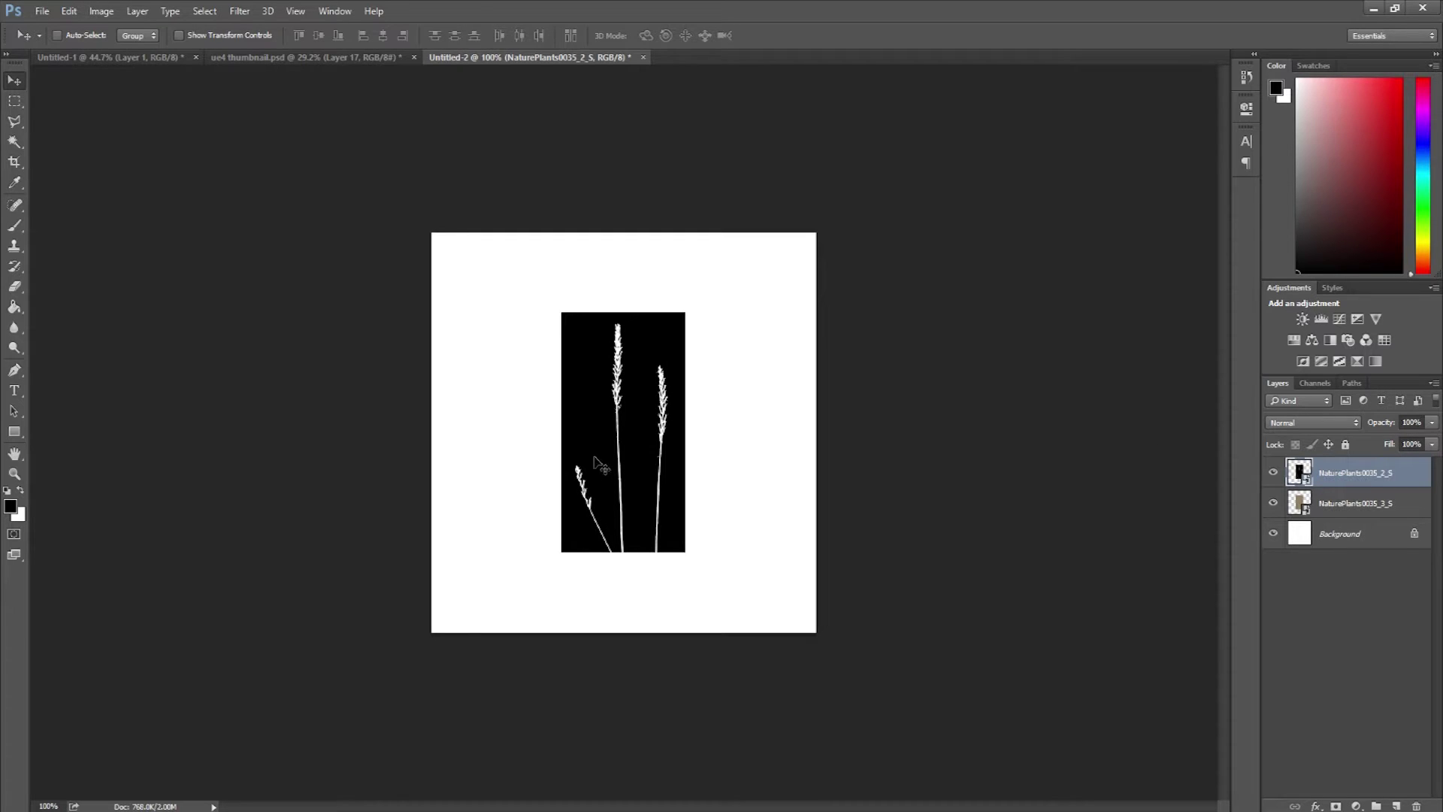
- Scale both grass layers up together (~172%) to fill the canvas height
{"action": "left_click", "coordinate": [1333, 506], "text": "shift"}
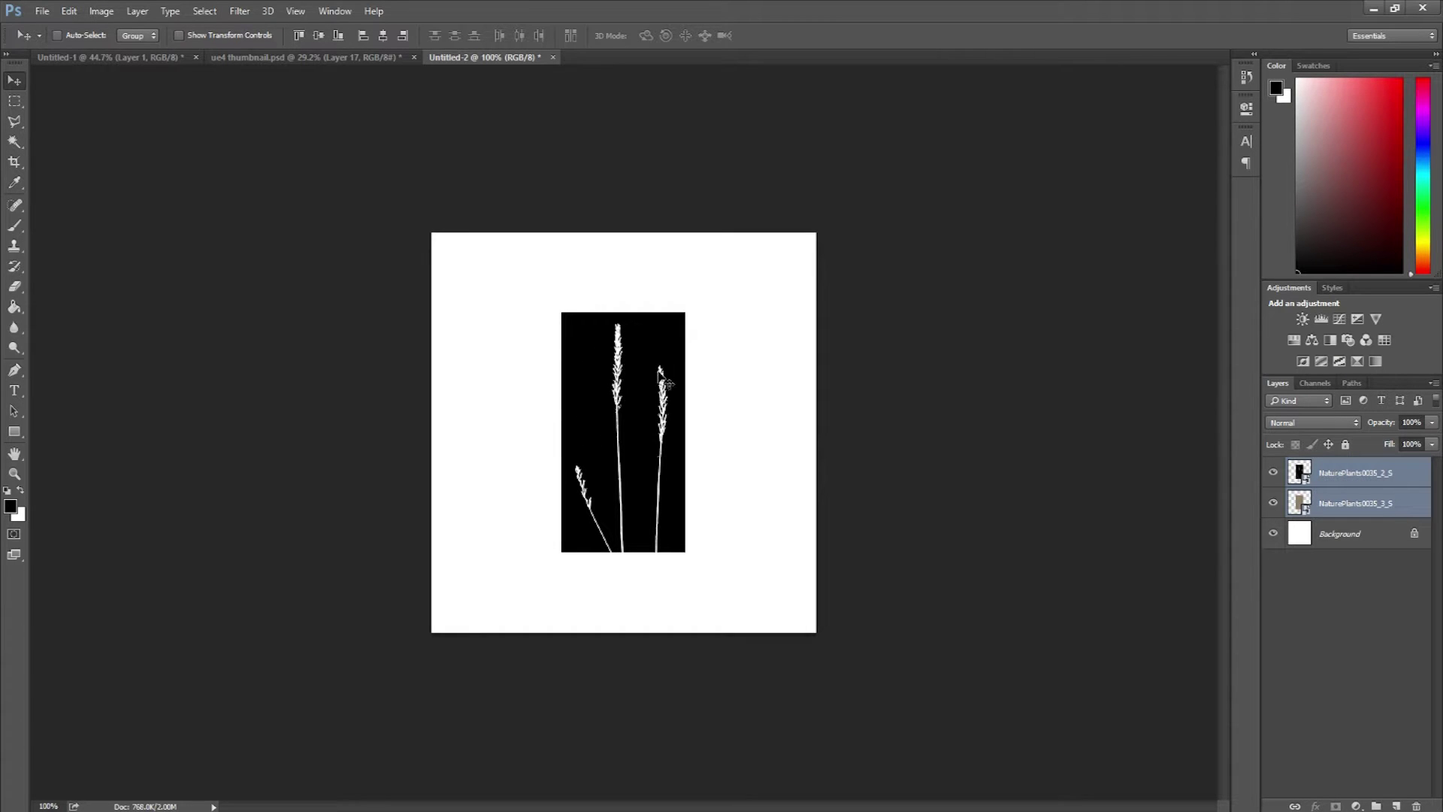
{"action": "left_click", "coordinate": [1342, 482], "text": "ctrl"}
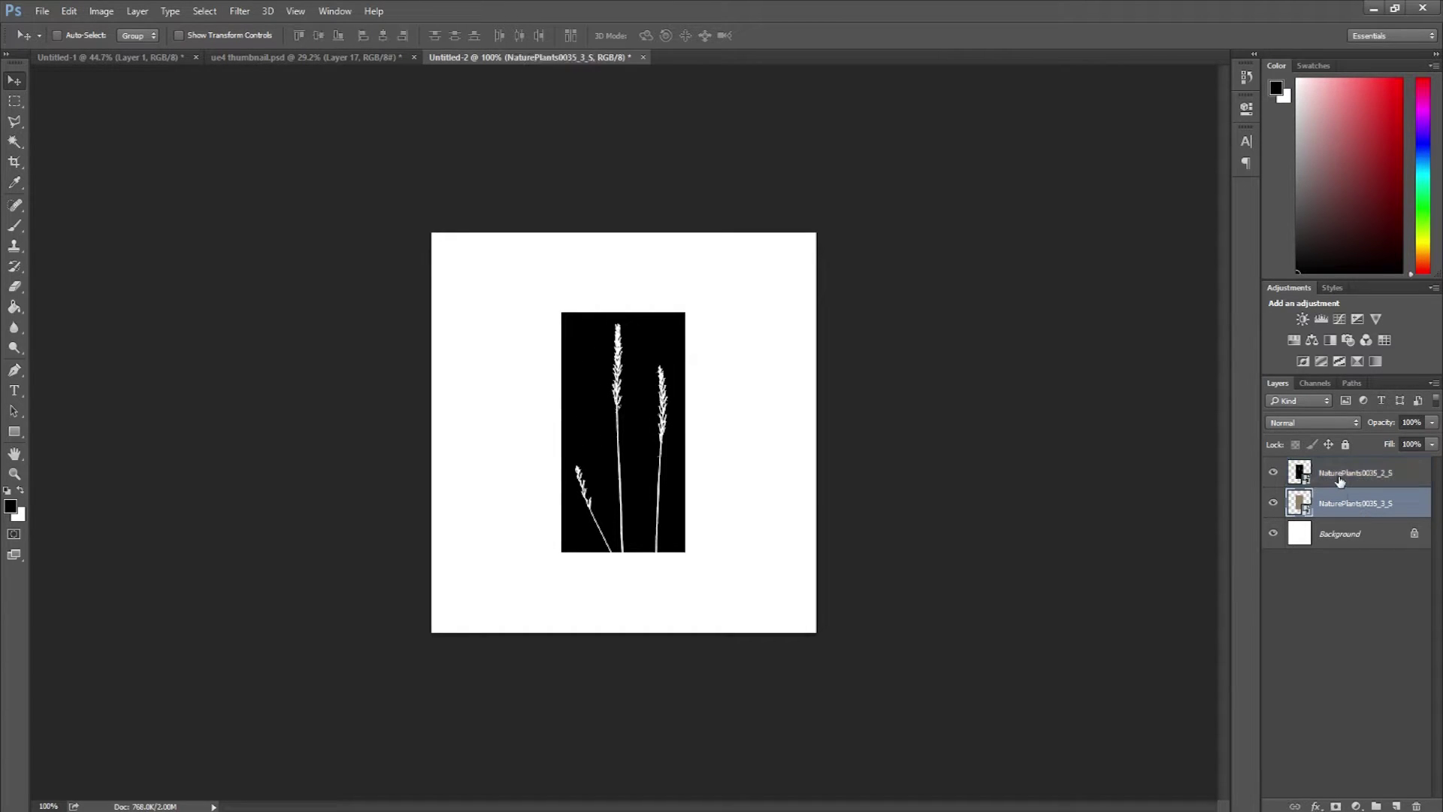
{"action": "key", "text": "ctrl+t"}
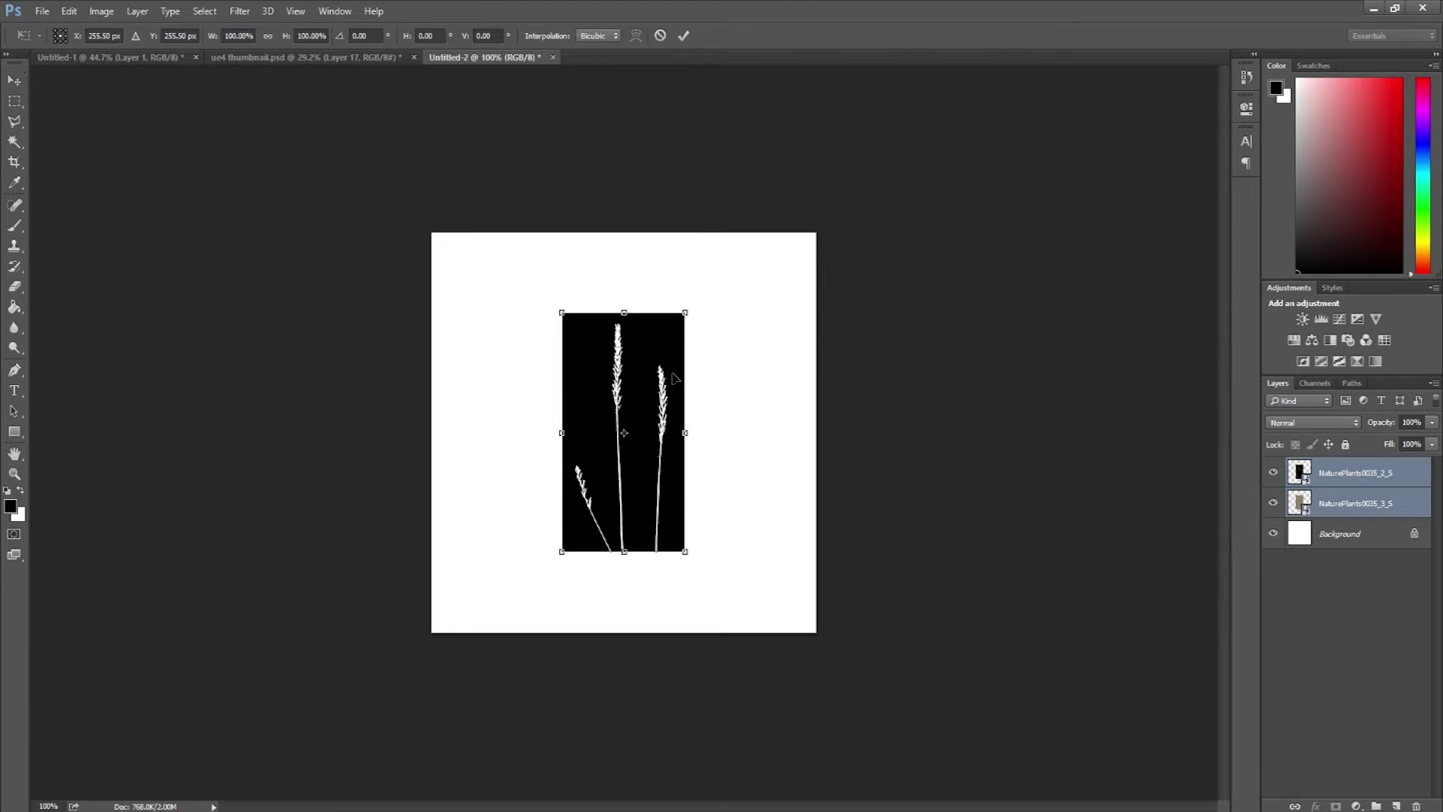
{"action": "left_click_drag", "start_coordinate": [686, 315], "coordinate": [737, 252], "text": "alt+shift"}
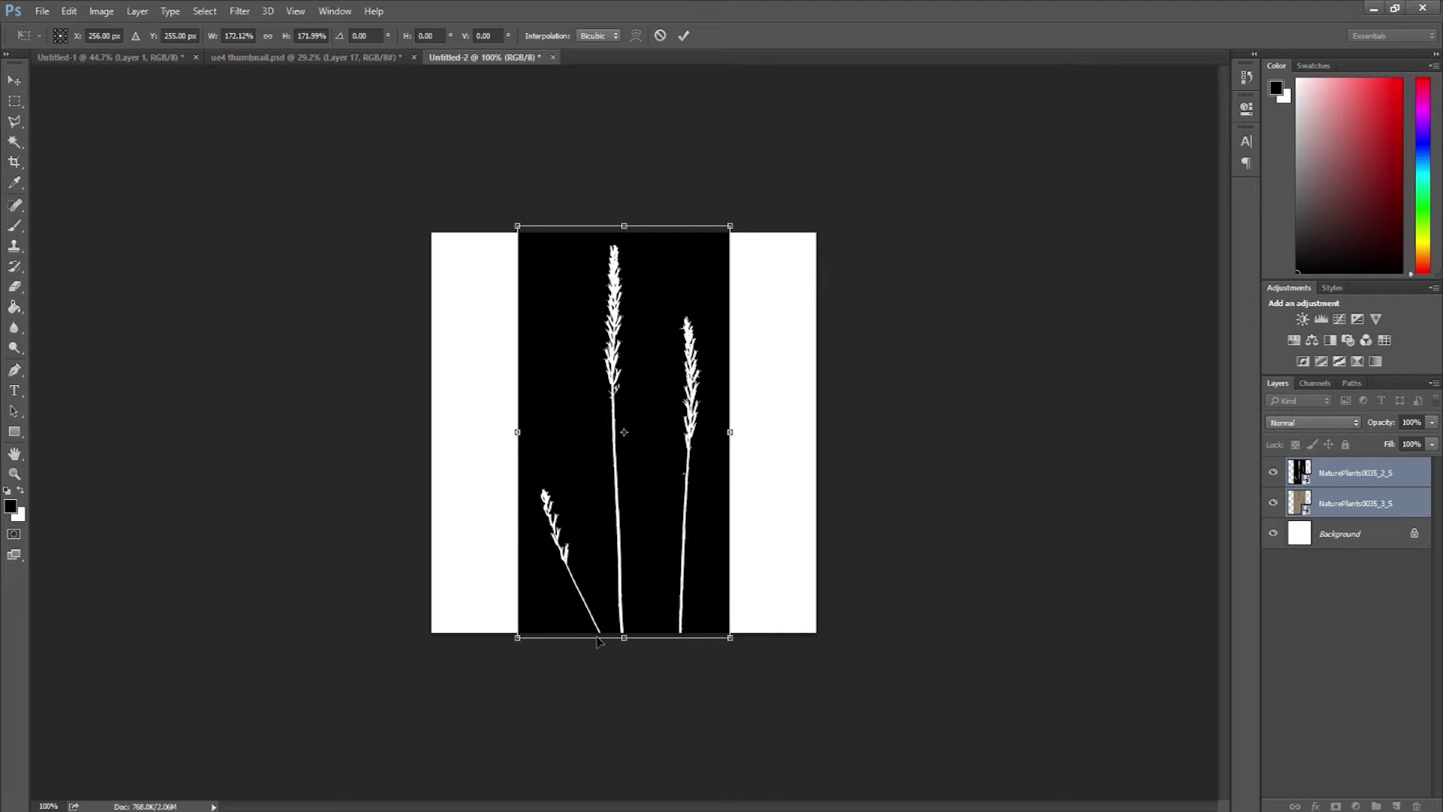
{"action": "key", "text": "Return"}
{"action": "left_click", "coordinate": [1321, 537]}
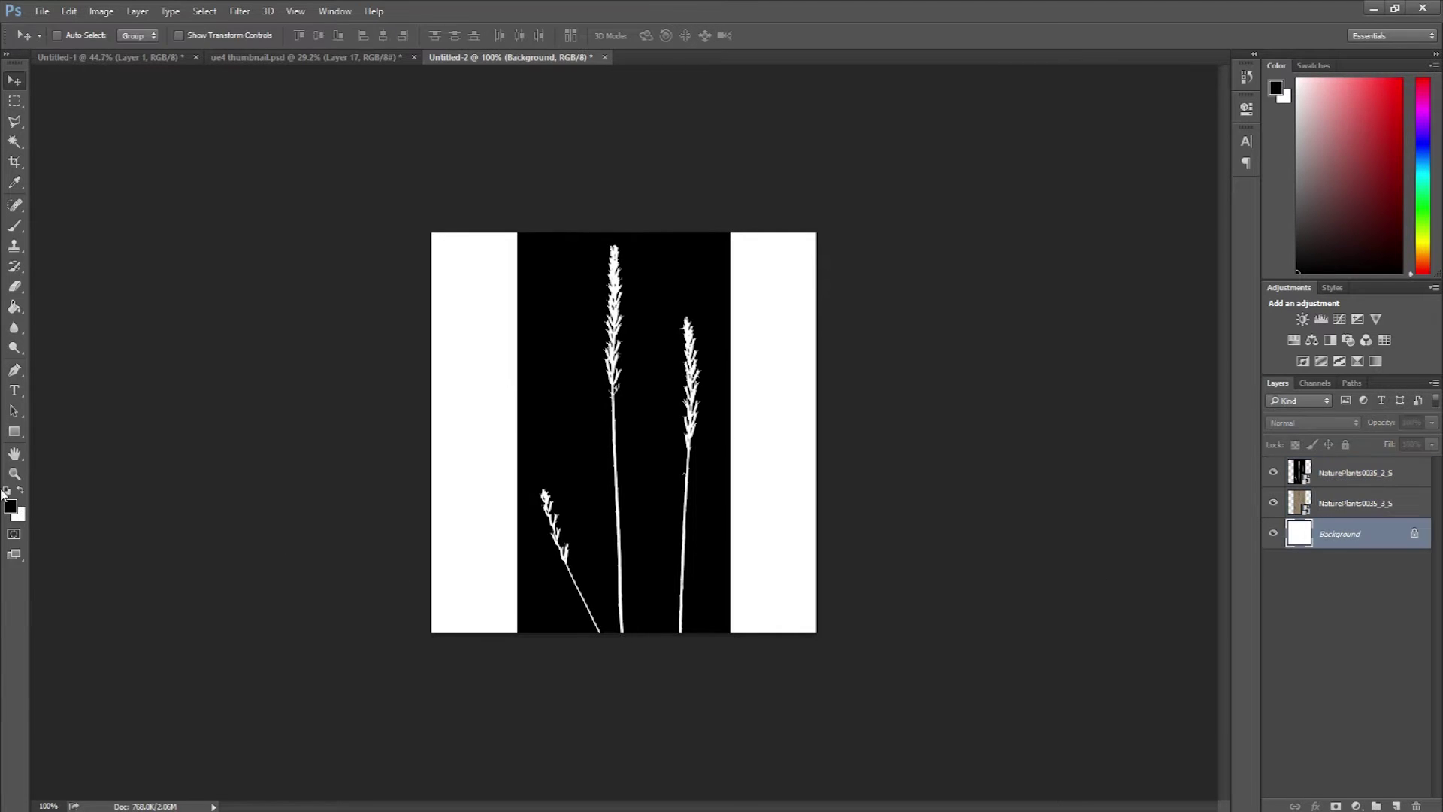
- Fill the background black with the Paint Bucket and hide the mask layer
{"action": "left_click", "coordinate": [16, 309]}
{"action": "left_click", "coordinate": [511, 375]}
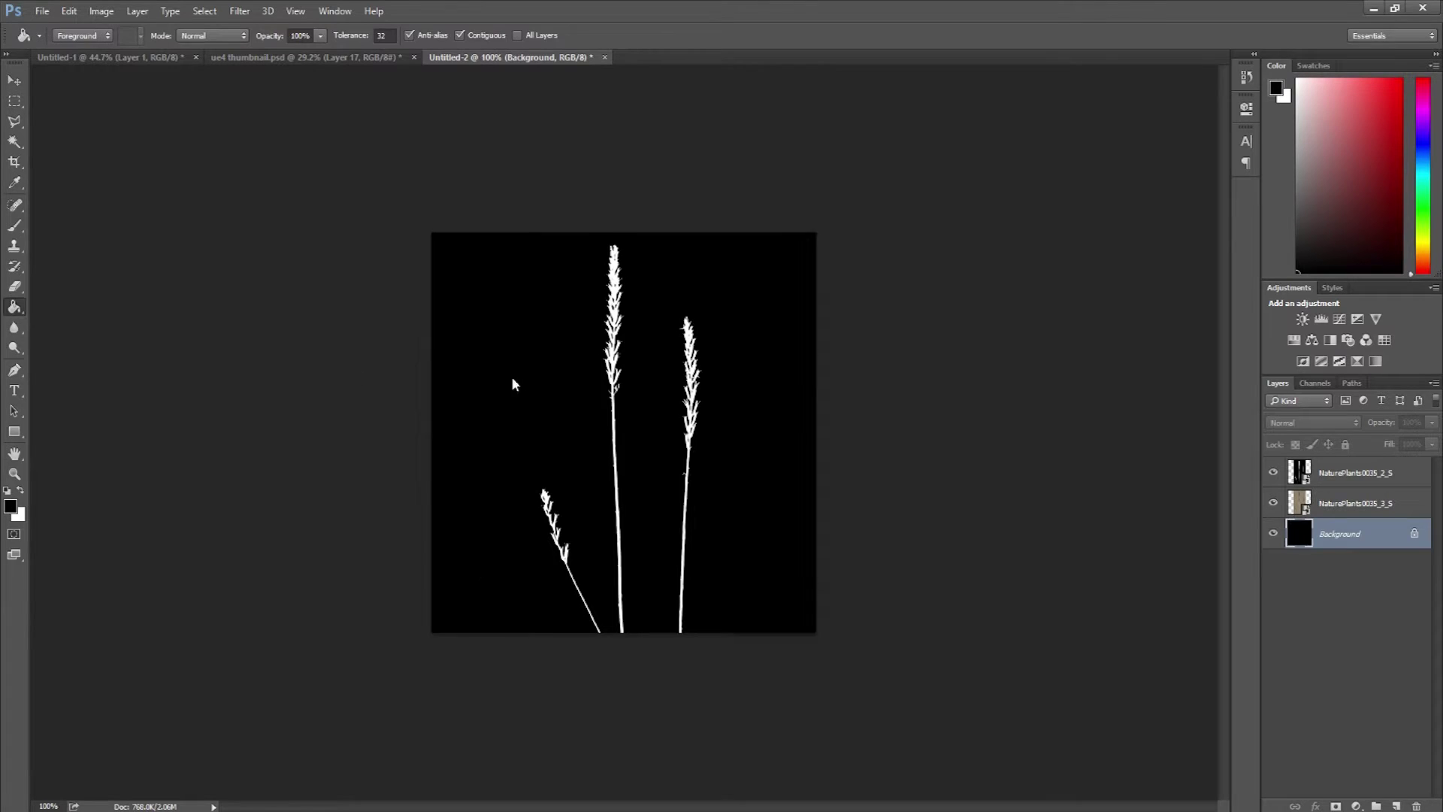
{"action": "scroll", "coordinate": [511, 376], "scroll_direction": "up", "scroll_amount": 2, "text": "alt"}
{"action": "left_click", "coordinate": [1343, 483]}
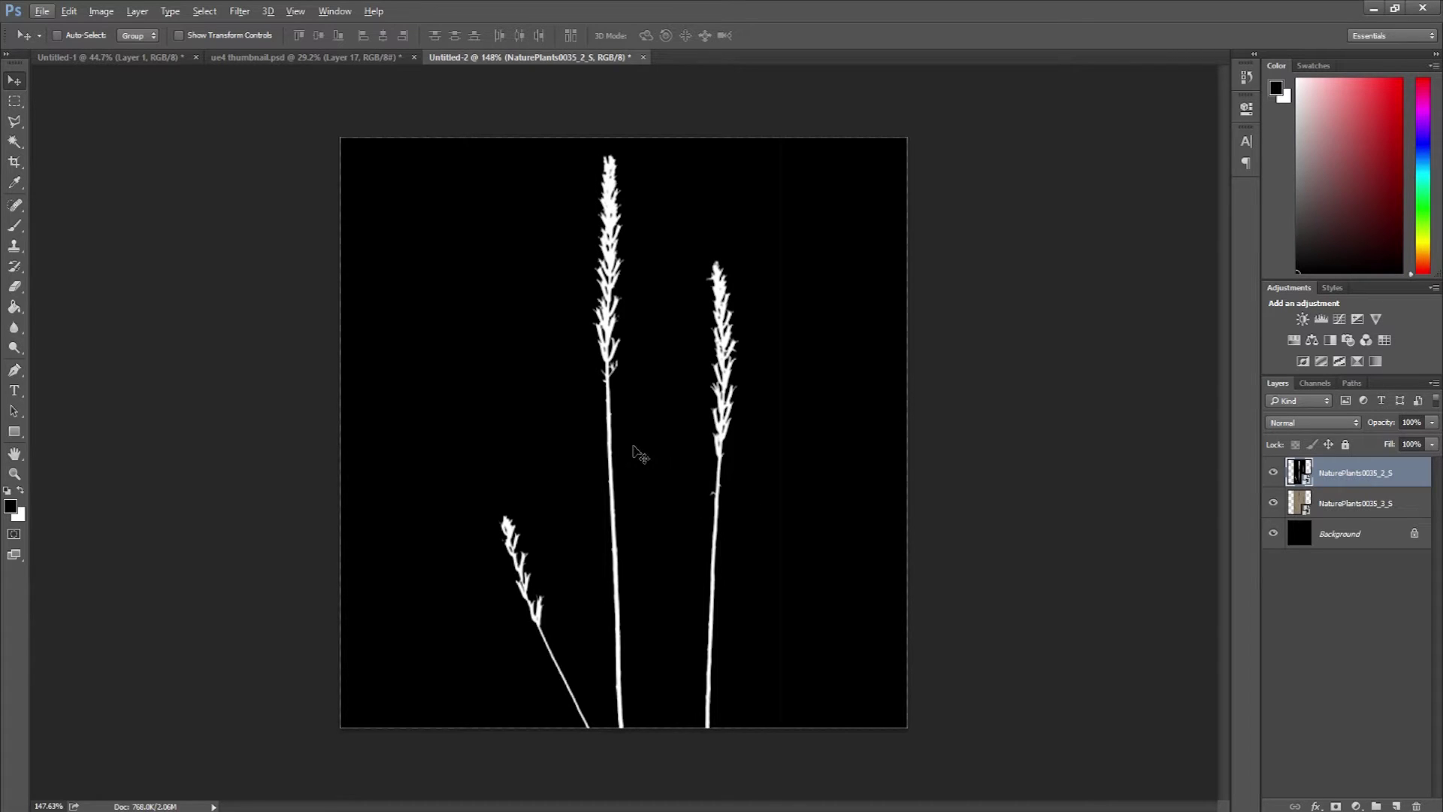
{"action": "left_click", "coordinate": [1272, 473]}
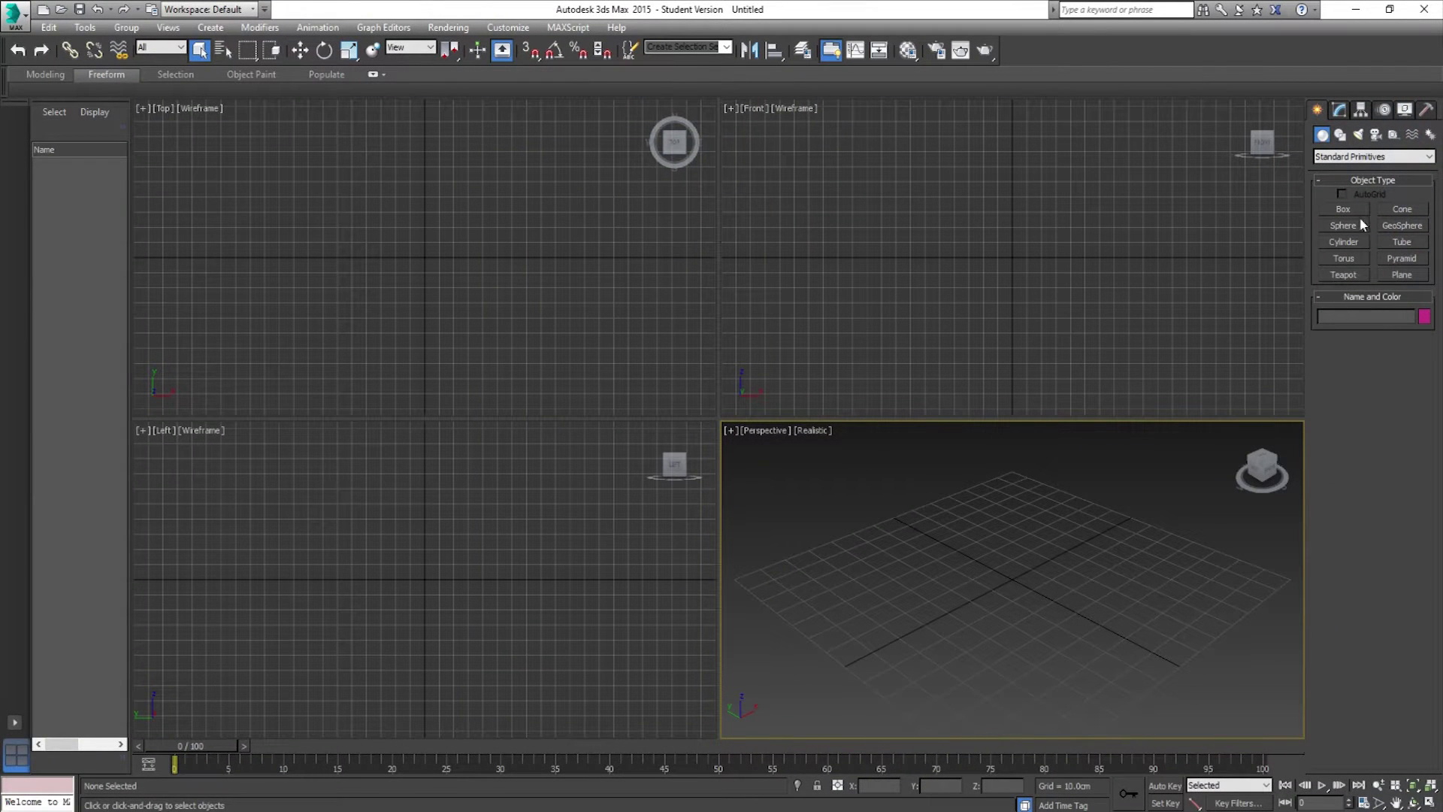
- Draw a plane in the Front viewport with 1 length and 1 width segment
{"action": "left_click", "coordinate": [1344, 226]}
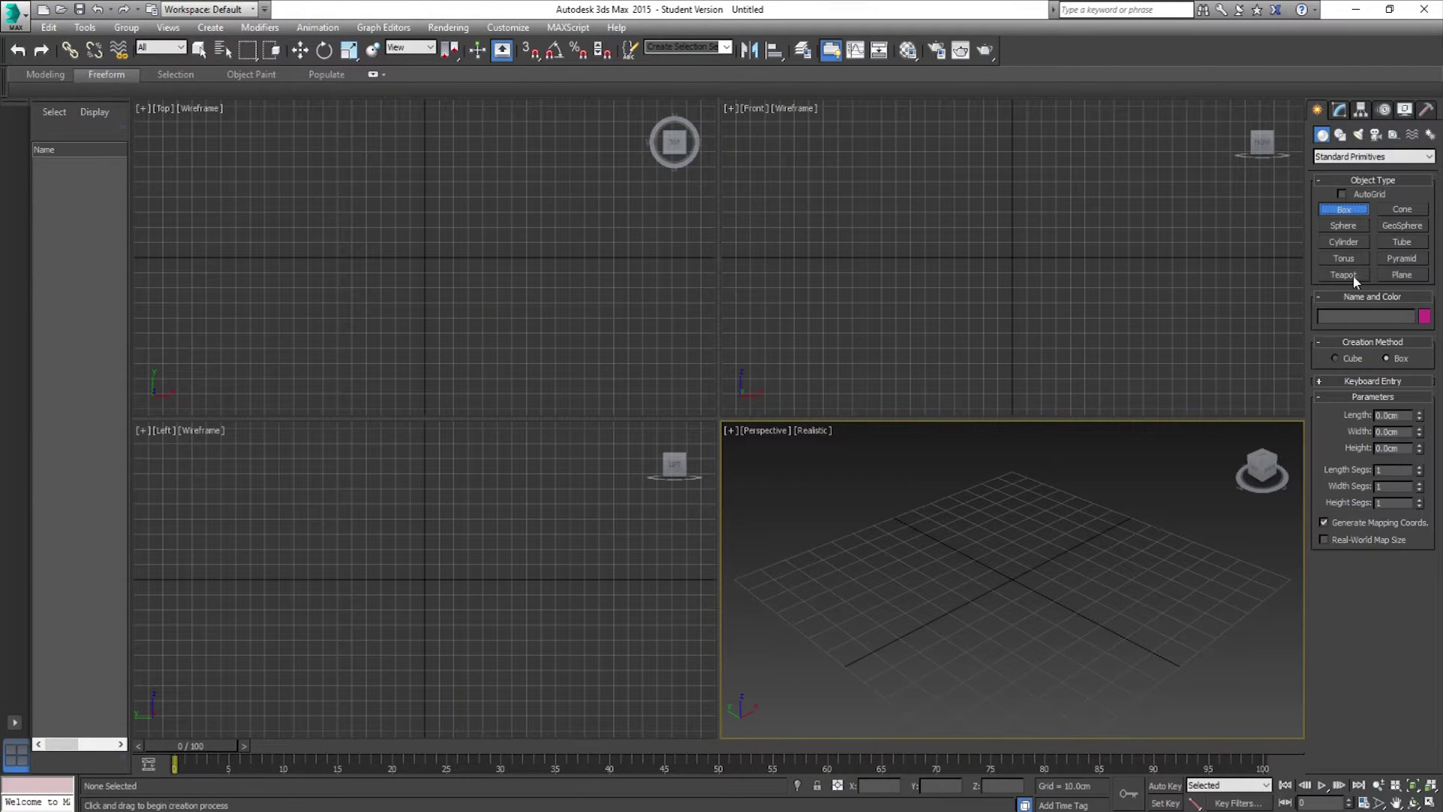
{"action": "left_click", "coordinate": [1402, 274]}
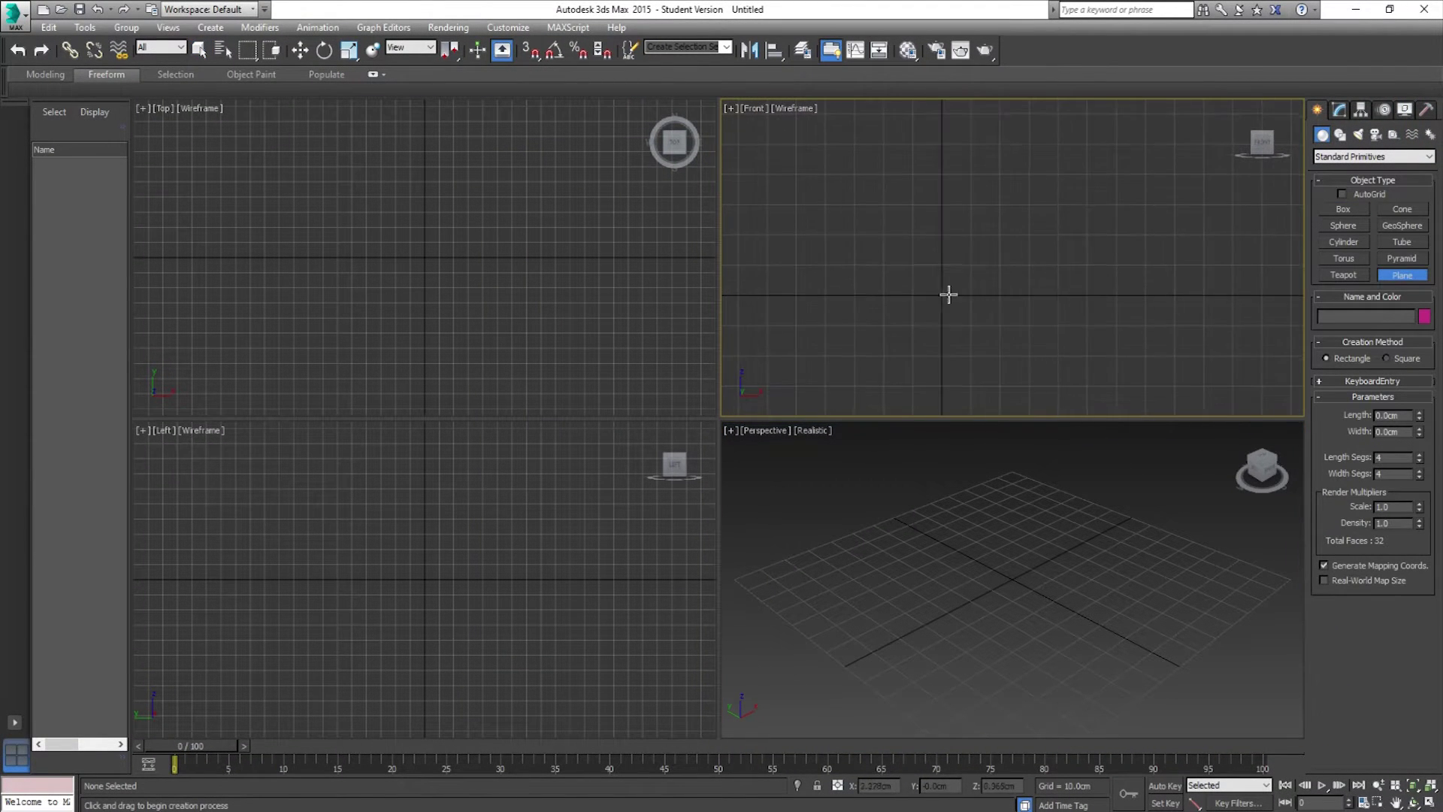
{"action": "left_click_drag", "start_coordinate": [900, 254], "coordinate": [979, 344]}
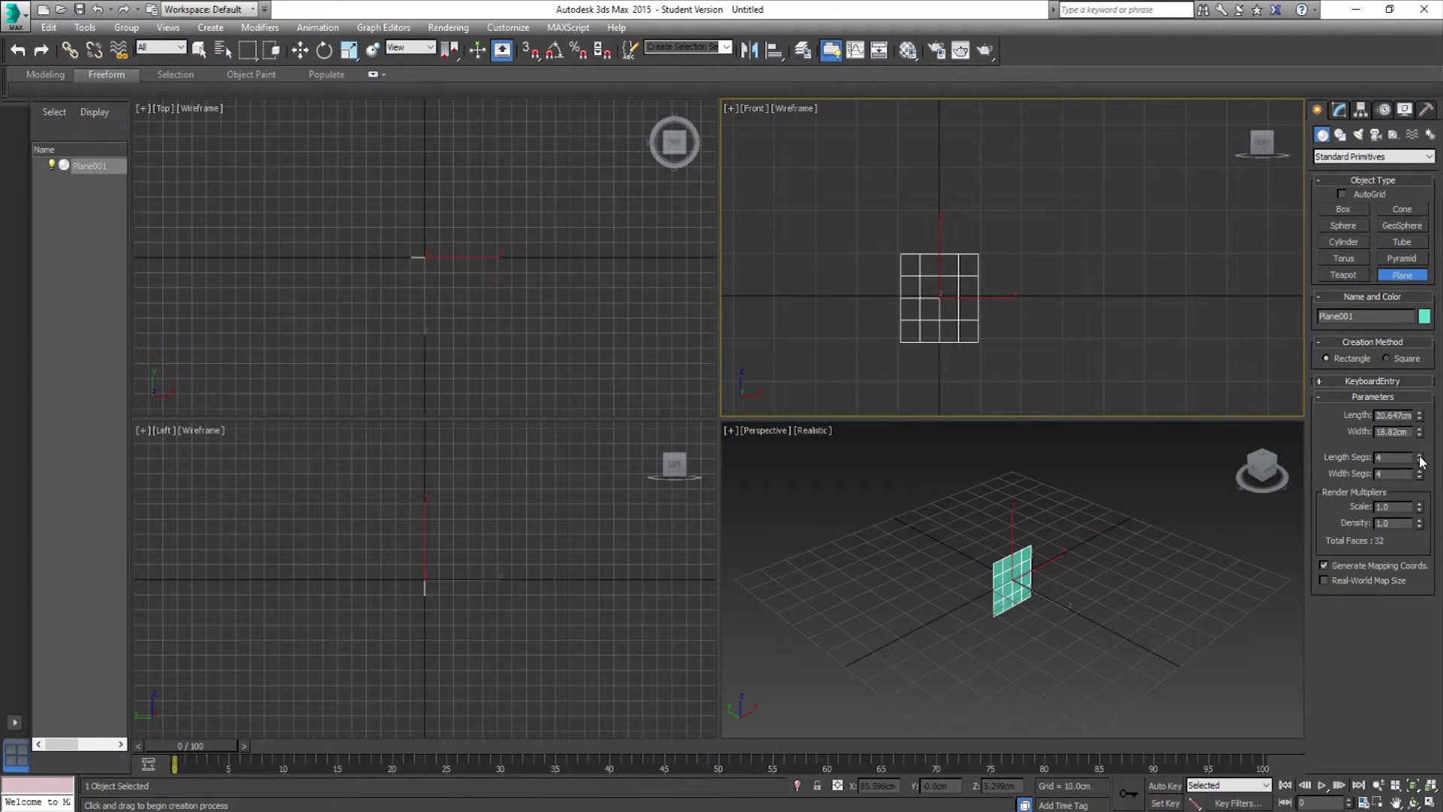
{"action": "left_click_drag", "start_coordinate": [1421, 459], "coordinate": [1428, 539]}
{"action": "left_click_drag", "start_coordinate": [1422, 478], "coordinate": [1424, 530]}
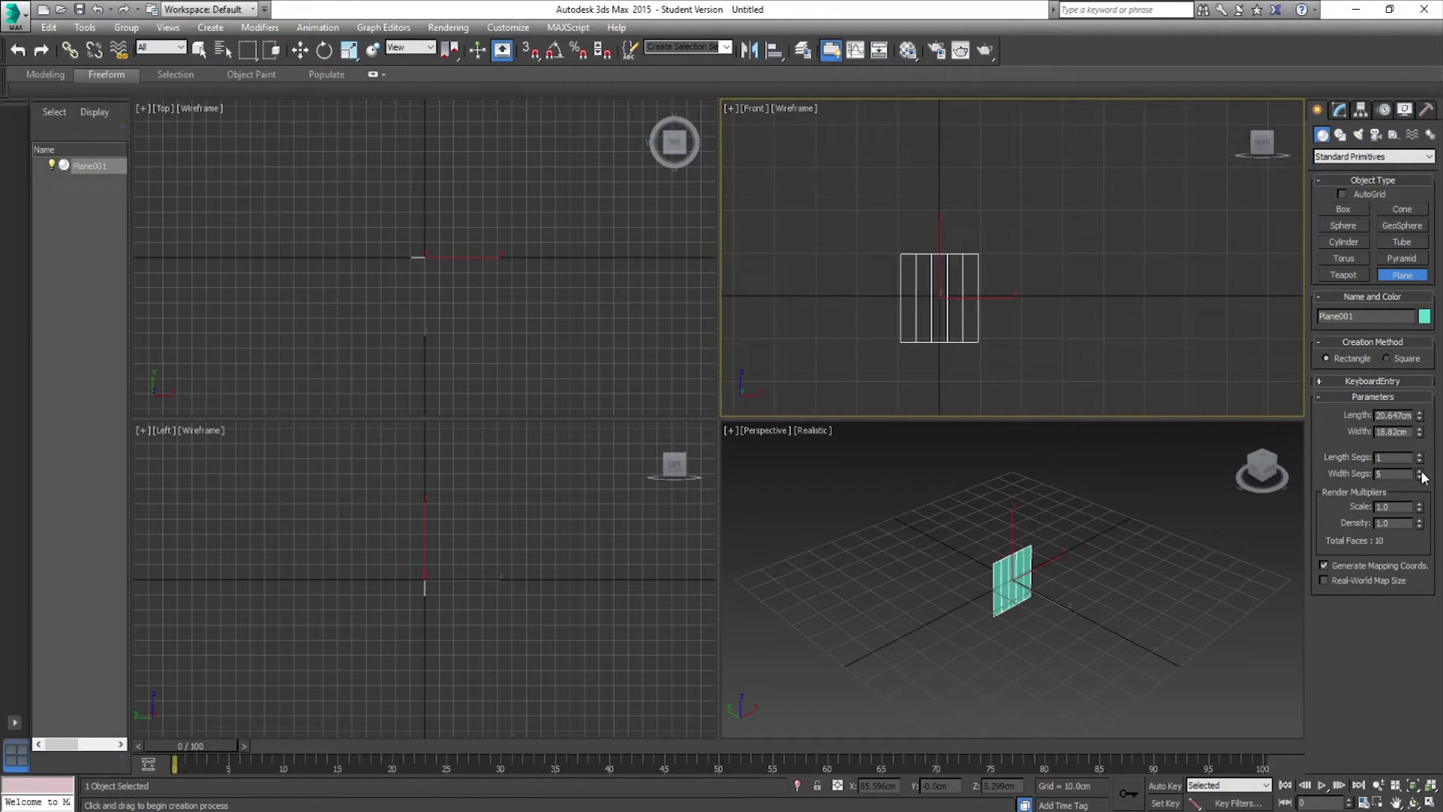
{"action": "scroll", "coordinate": [1026, 629], "scroll_direction": "up", "scroll_amount": 1}
{"action": "scroll", "coordinate": [1010, 598], "scroll_direction": "up", "scroll_amount": 6}
{"action": "mouse_move", "coordinate": [1005, 576]}
{"action": "middle_mouse_down", "text": "alt"}
{"action": "mouse_move", "coordinate": [944, 571]}
{"action": "mouse_move", "coordinate": [951, 586]}
{"action": "middle_mouse_up", "text": "alt"}
{"action": "key", "text": "e"}
{"action": "key", "text": "r"}
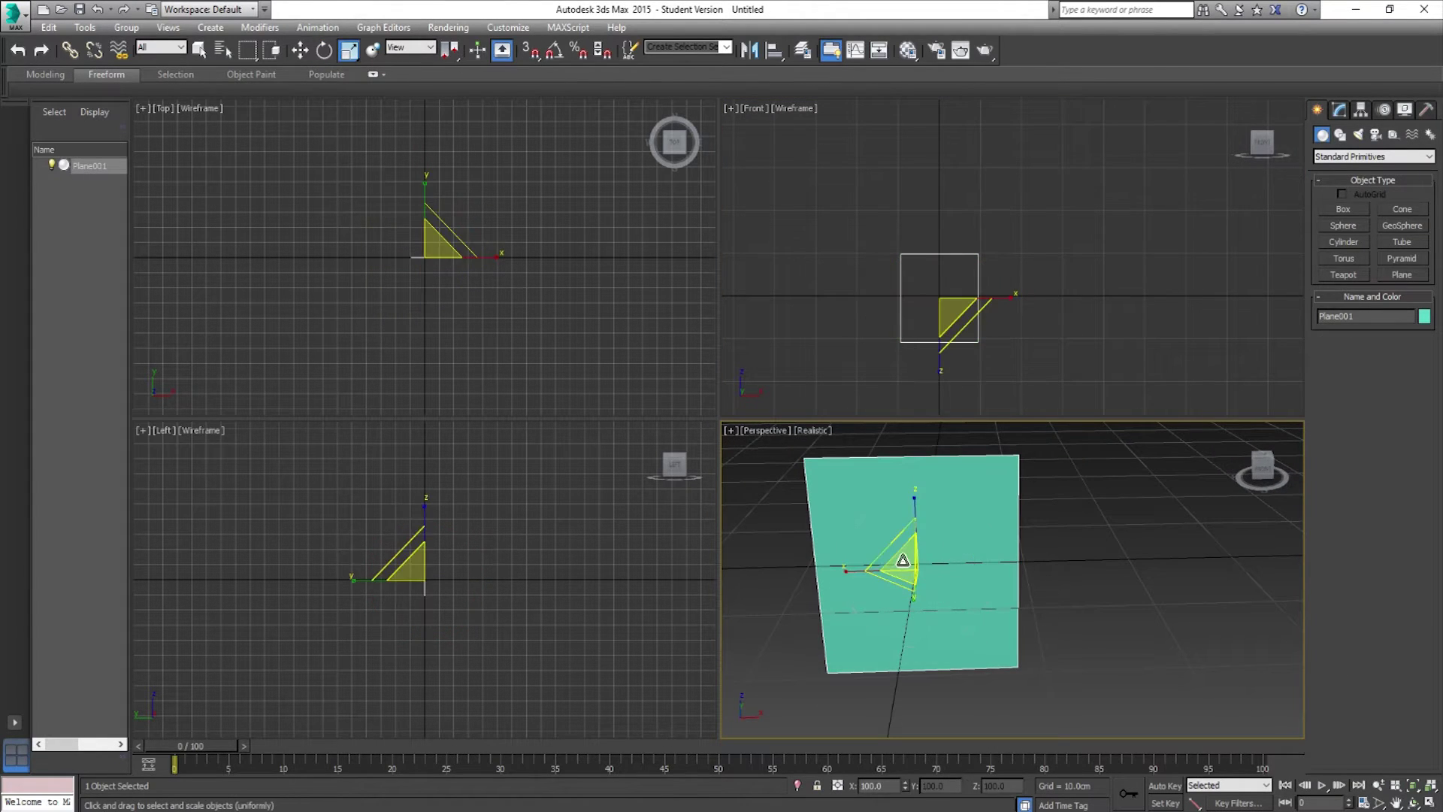
{"action": "key", "text": "w"}
- Set the plane's Length and Width to 20 cm, then bring up the Material Editor
{"action": "left_click", "coordinate": [1339, 109]}
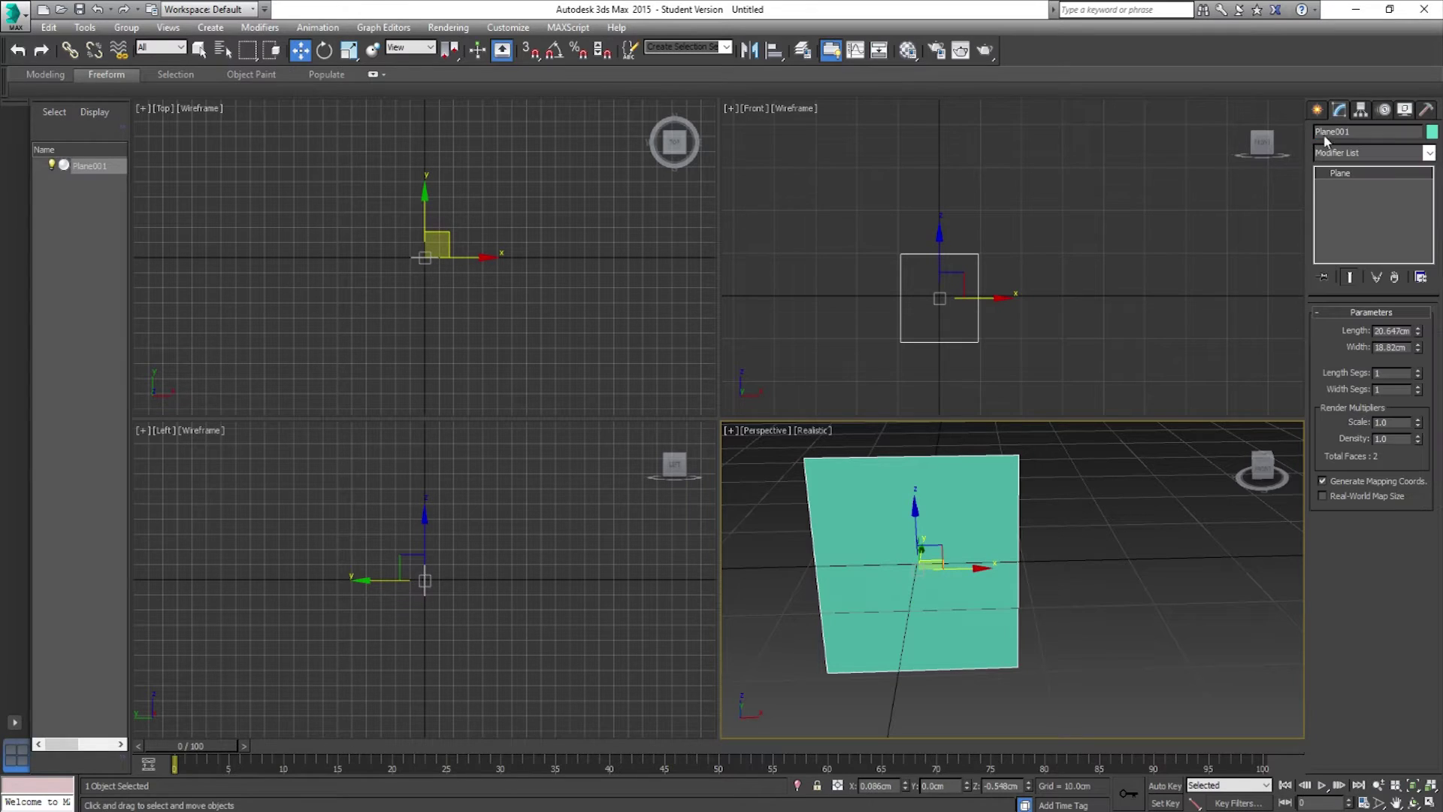
{"action": "double_click", "coordinate": [1396, 331]}
{"action": "type", "text": "20"}
{"action": "key", "text": "Tab"}
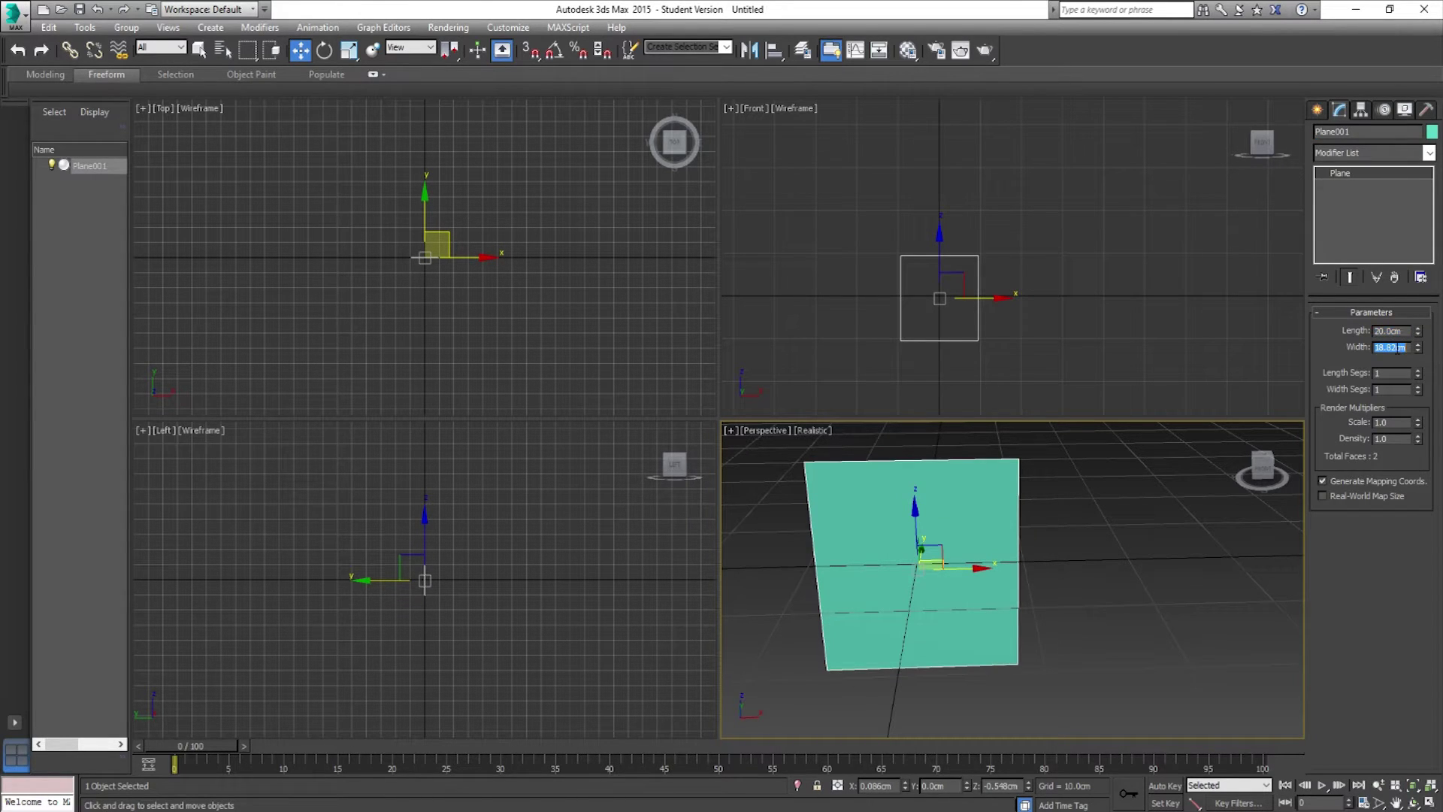
{"action": "type", "text": "20"}
{"action": "key", "text": "Return"}
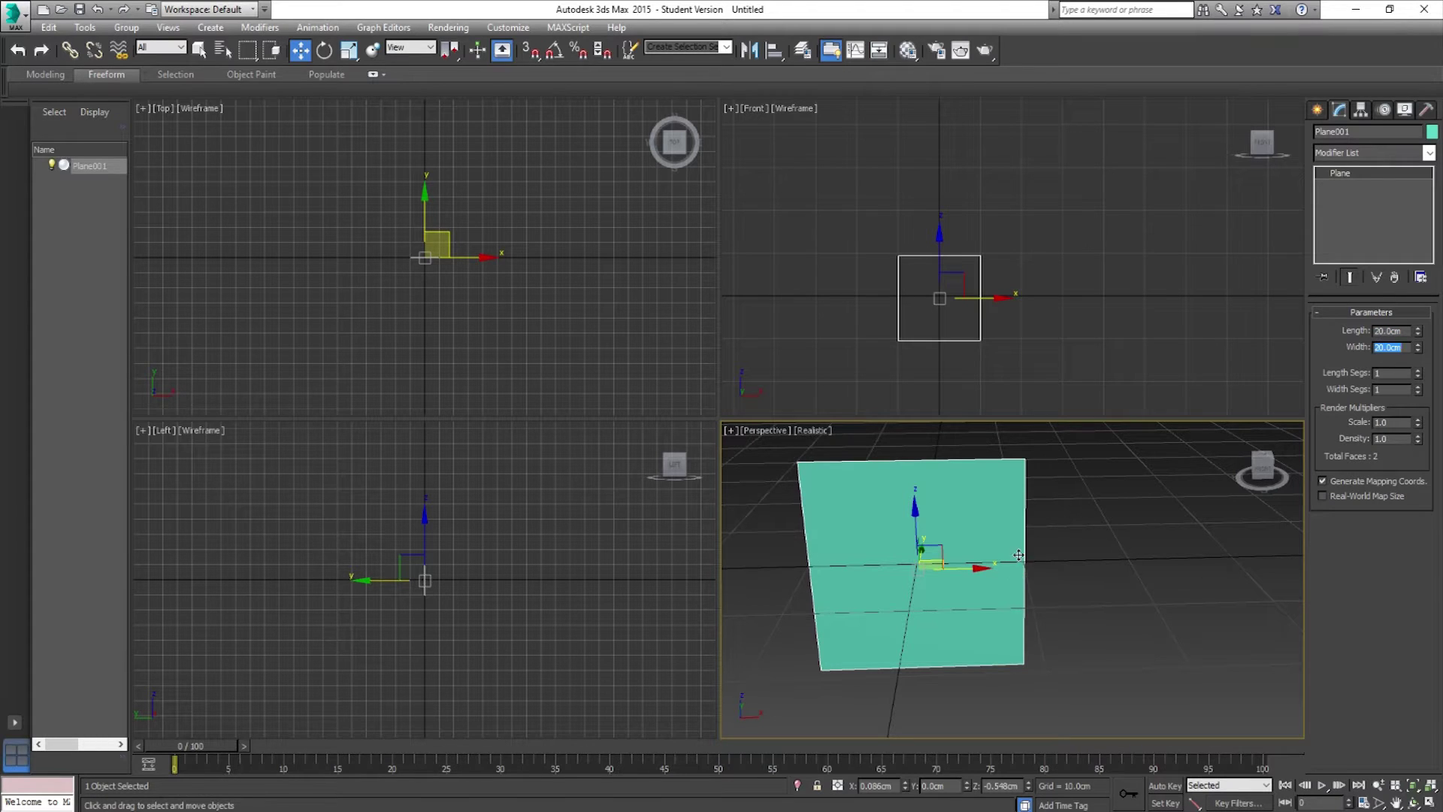
{"action": "key", "text": "m"}
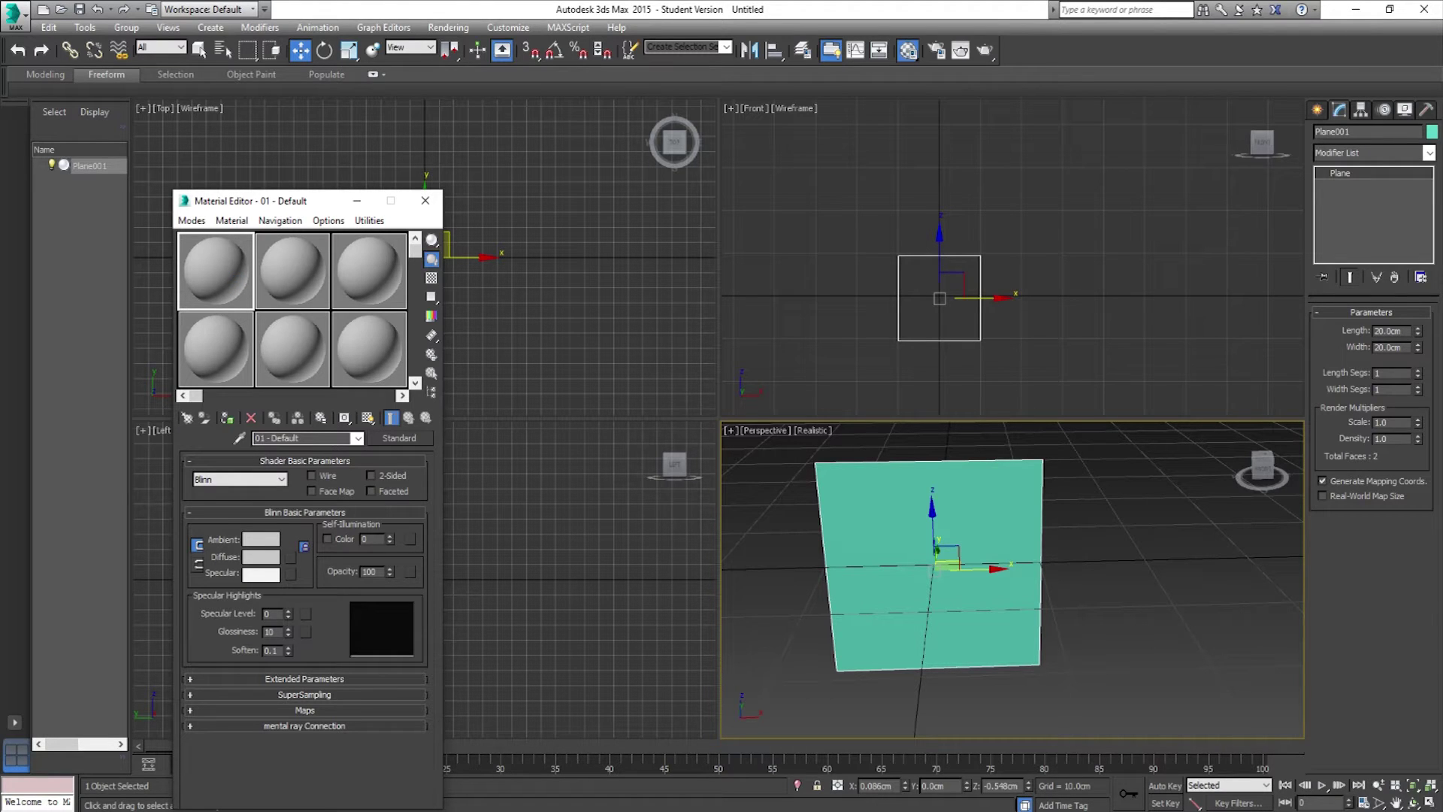
- Drag plant1 diffuse map.psd from the foliage folder toward the 3ds Max Material Editor
{"action": "right_click", "coordinate": [622, 809]}
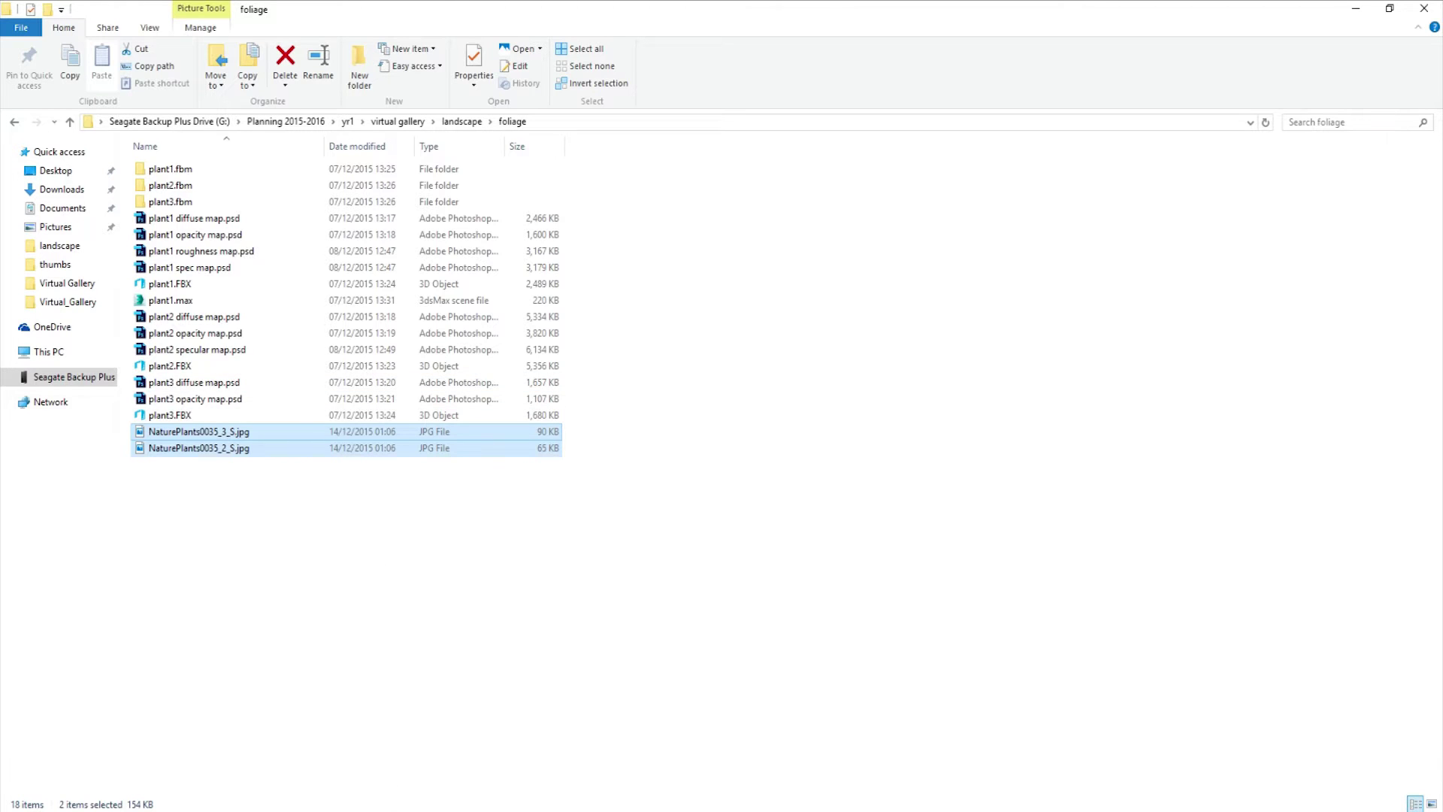
{"action": "left_click", "coordinate": [203, 218]}
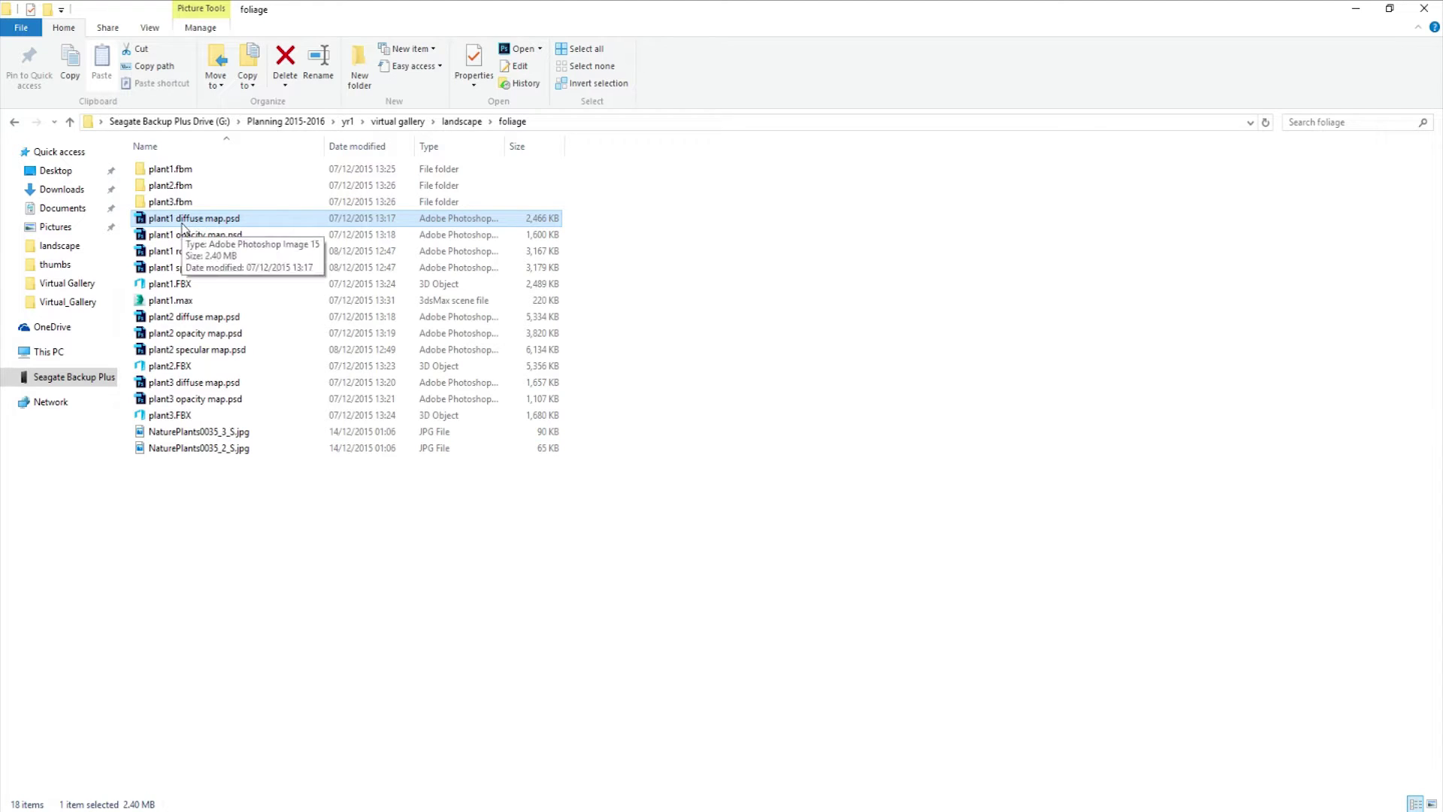
{"action": "left_click_drag", "start_coordinate": [181, 229], "coordinate": [681, 769]}
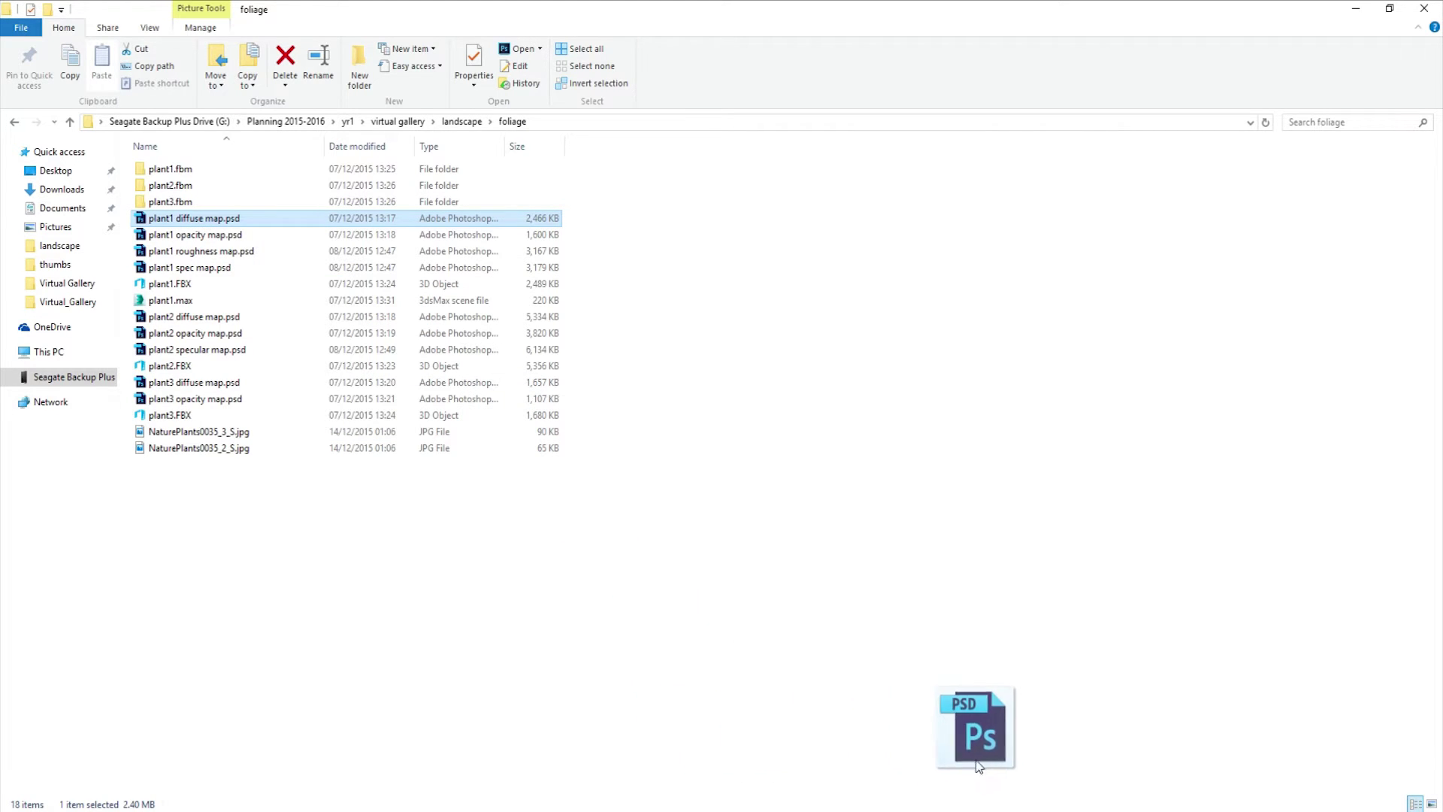
{"action": "mouse_move", "coordinate": [680, 769]}
{"action": "left_mouse_down"}
{"action": "mouse_move", "coordinate": [967, 811]}
{"action": "mouse_move", "coordinate": [268, 328]}
{"action": "left_mouse_up"}
- Drop the PSD into the first material slot, apply it to the plane, and frame it
{"action": "left_click_drag", "start_coordinate": [234, 274], "coordinate": [221, 292]}
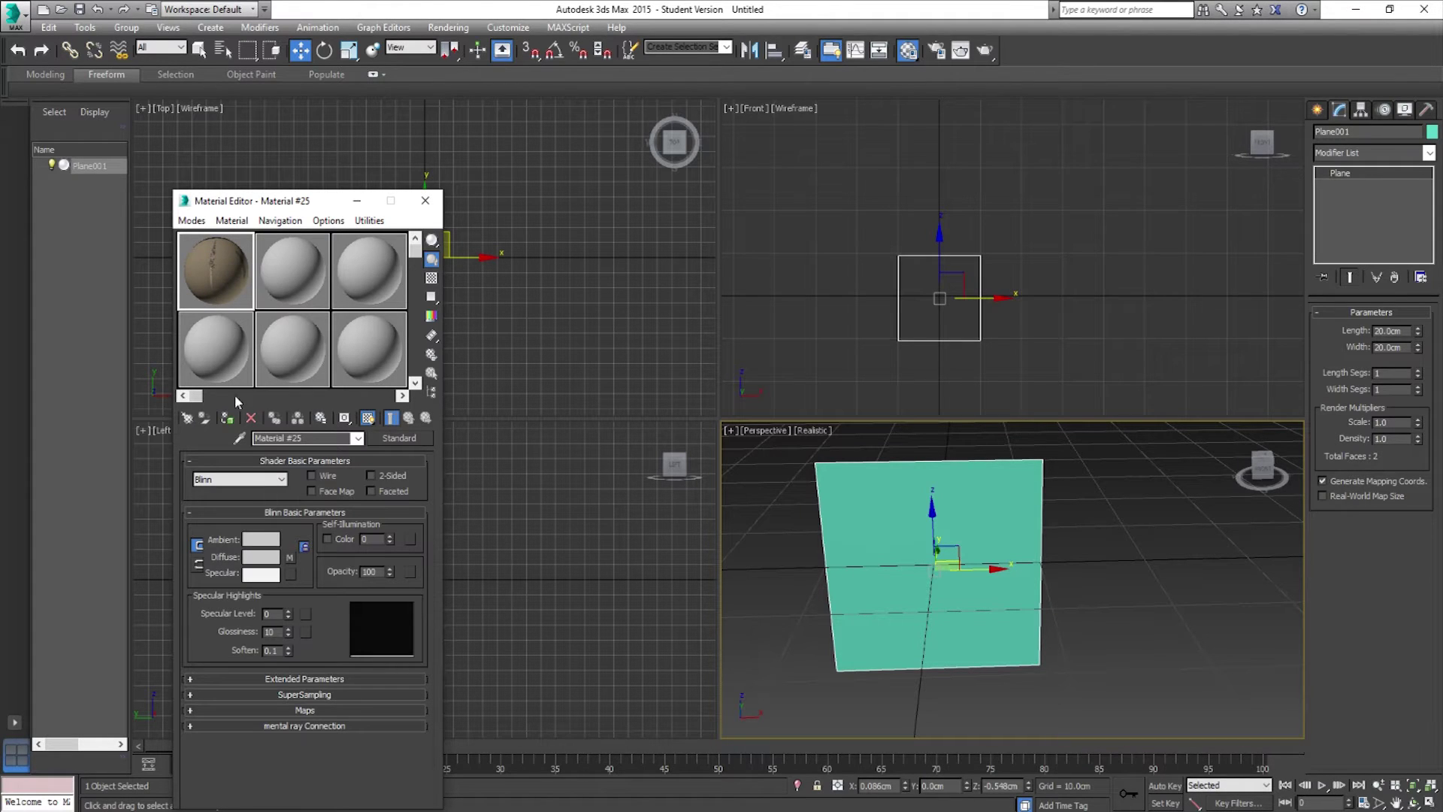
{"action": "left_click_drag", "start_coordinate": [952, 615], "coordinate": [899, 615]}
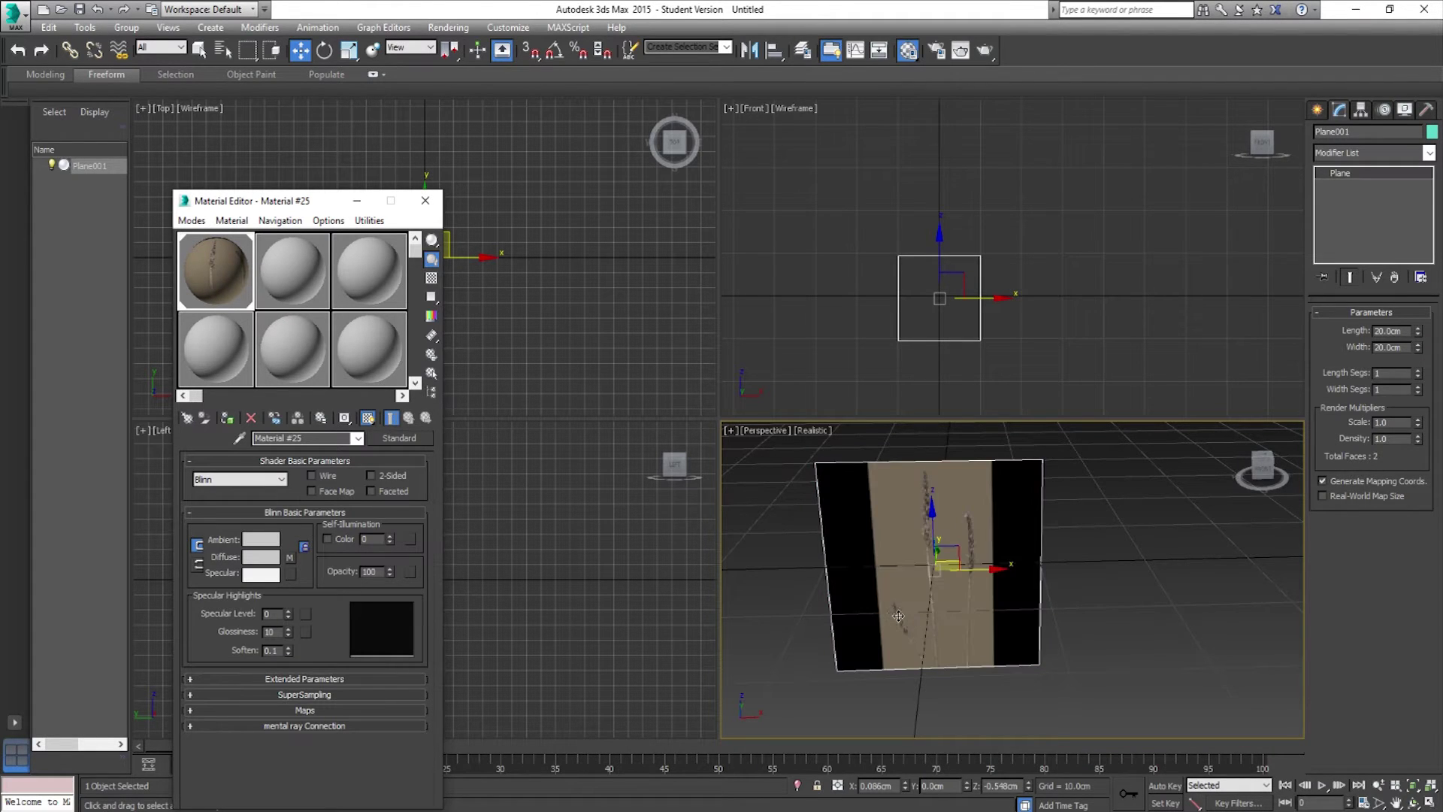
{"action": "scroll", "coordinate": [884, 601], "scroll_direction": "up", "scroll_amount": 4}
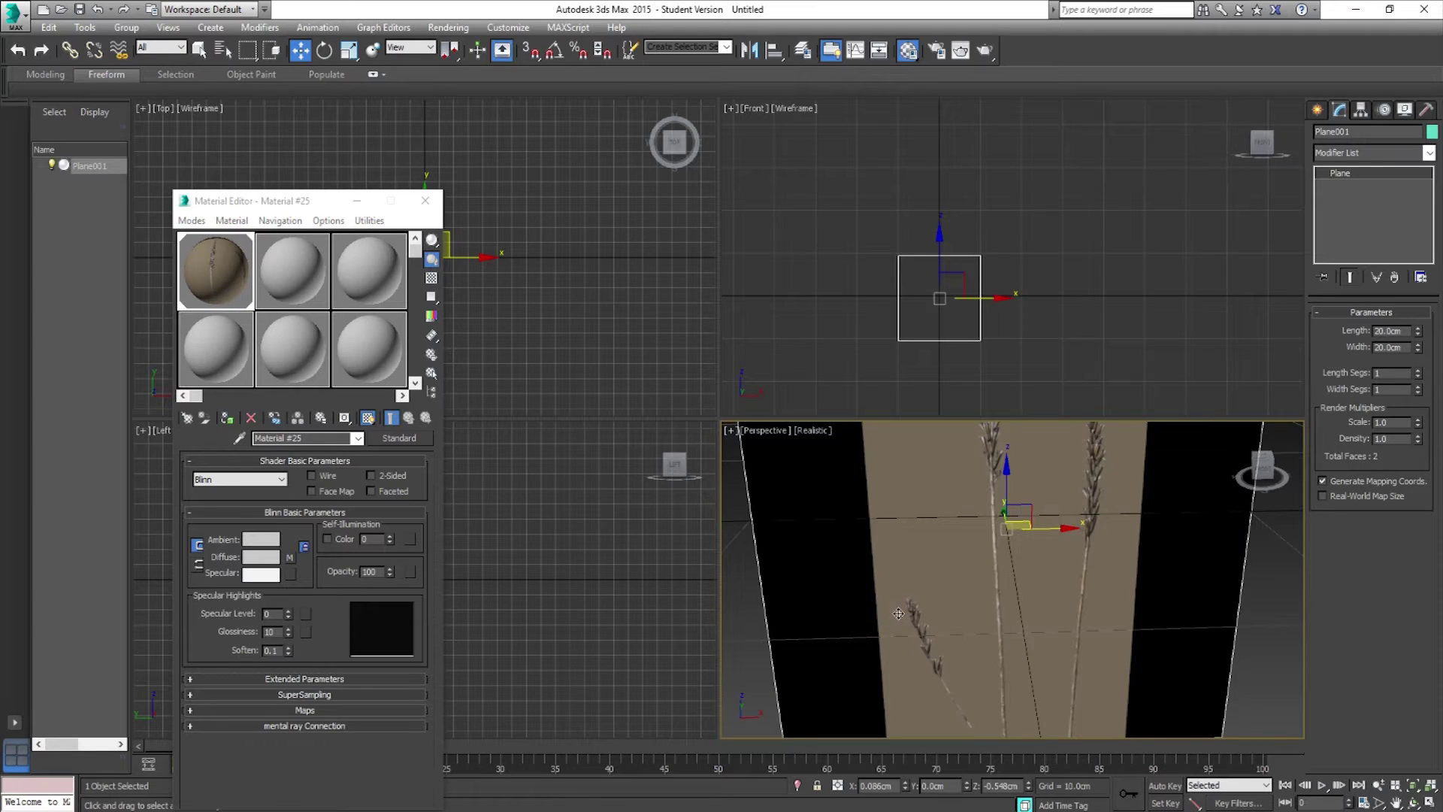
{"action": "scroll", "coordinate": [898, 614], "scroll_direction": "down", "scroll_amount": 5}
{"action": "mouse_move", "coordinate": [986, 306]}
{"action": "left_mouse_down"}
{"action": "mouse_move", "coordinate": [987, 246]}
{"action": "mouse_move", "coordinate": [1010, 316]}
{"action": "left_mouse_up"}
{"action": "key", "text": "z"}
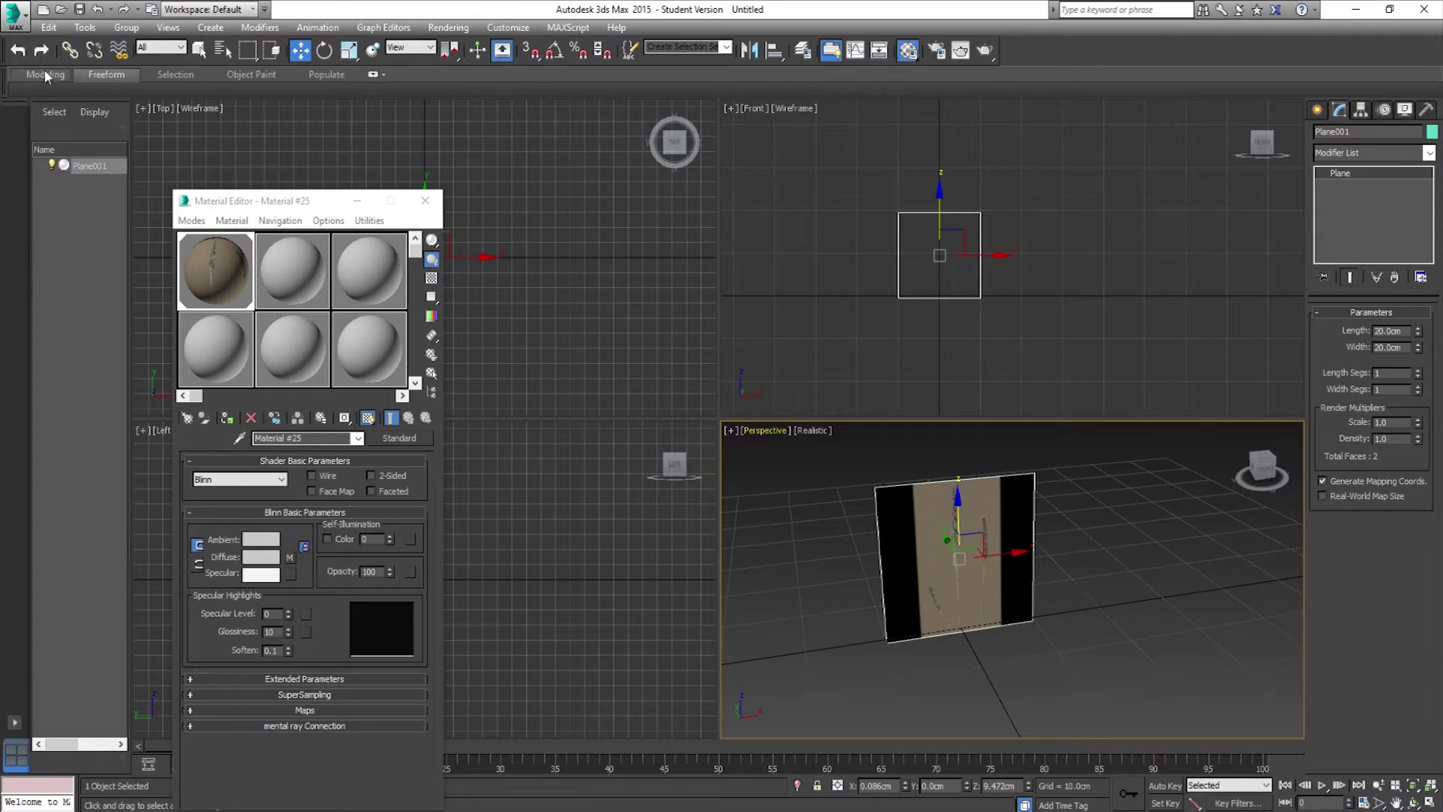
- Close the 3ds Max application menu and its recent documents list
{"action": "left_click", "coordinate": [16, 14]}
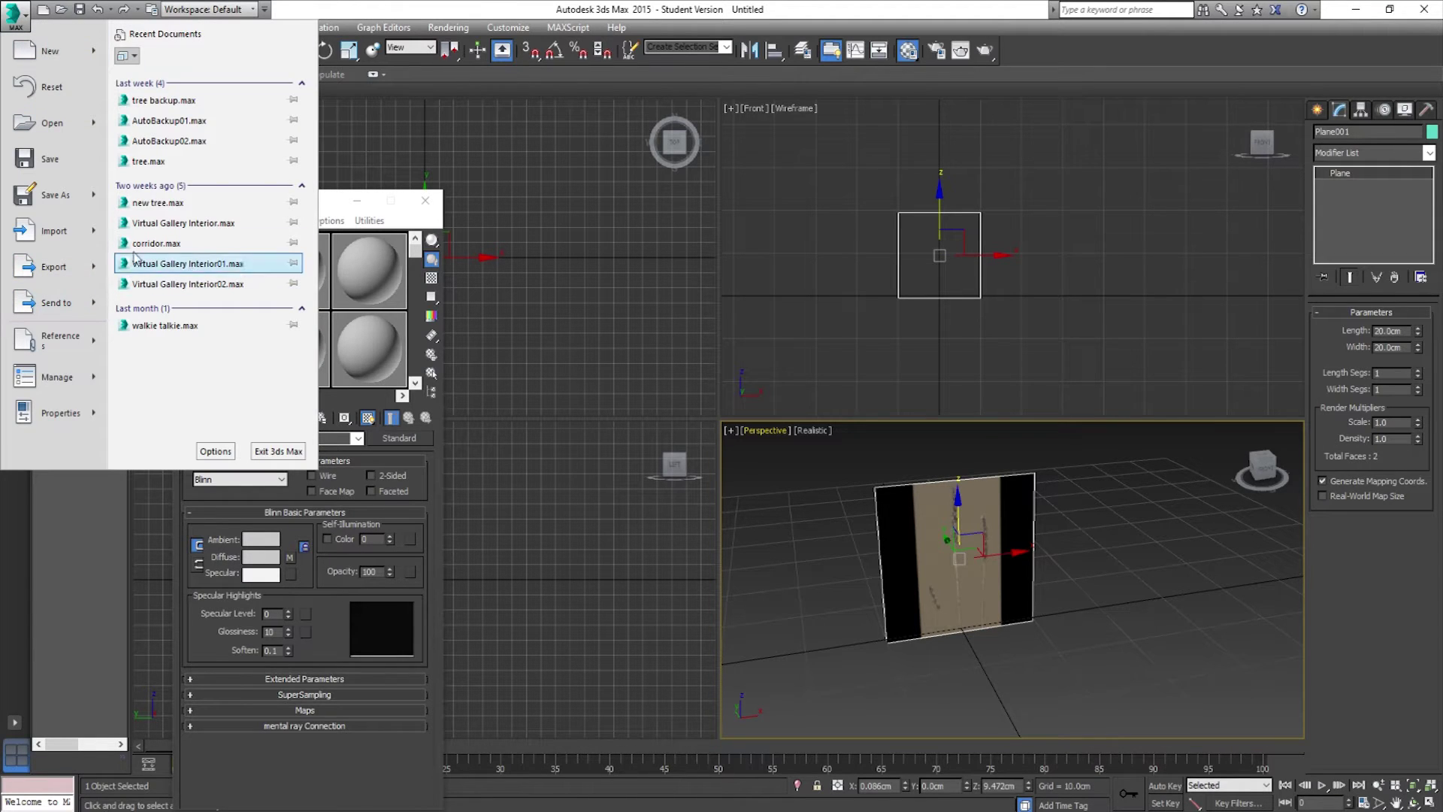
{"action": "left_click", "coordinate": [469, 7]}
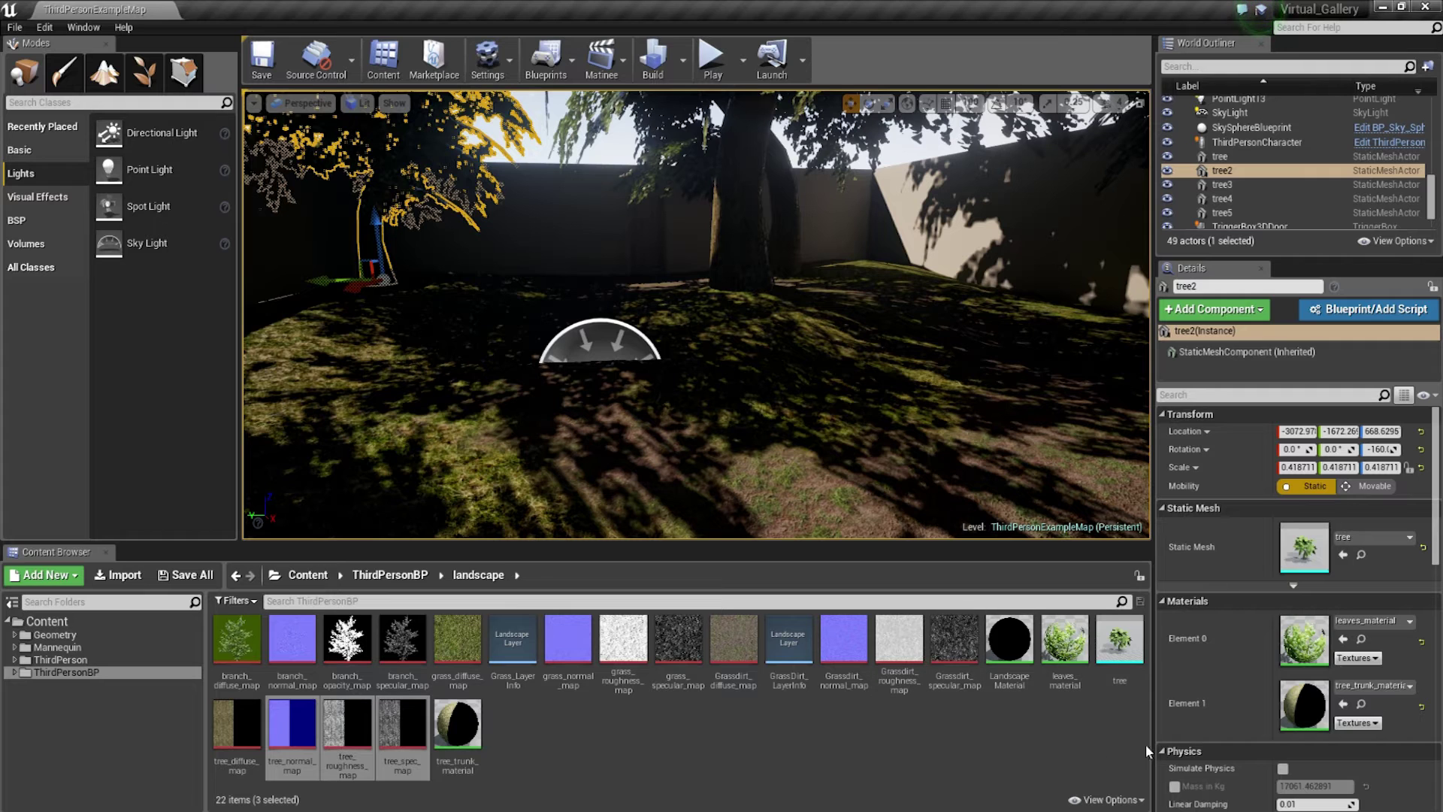
- Drag plant1.FBX, plant2.FBX and plant3.FBX from Explorer into Unreal's landscape content folder
{"action": "left_click", "coordinate": [463, 800]}
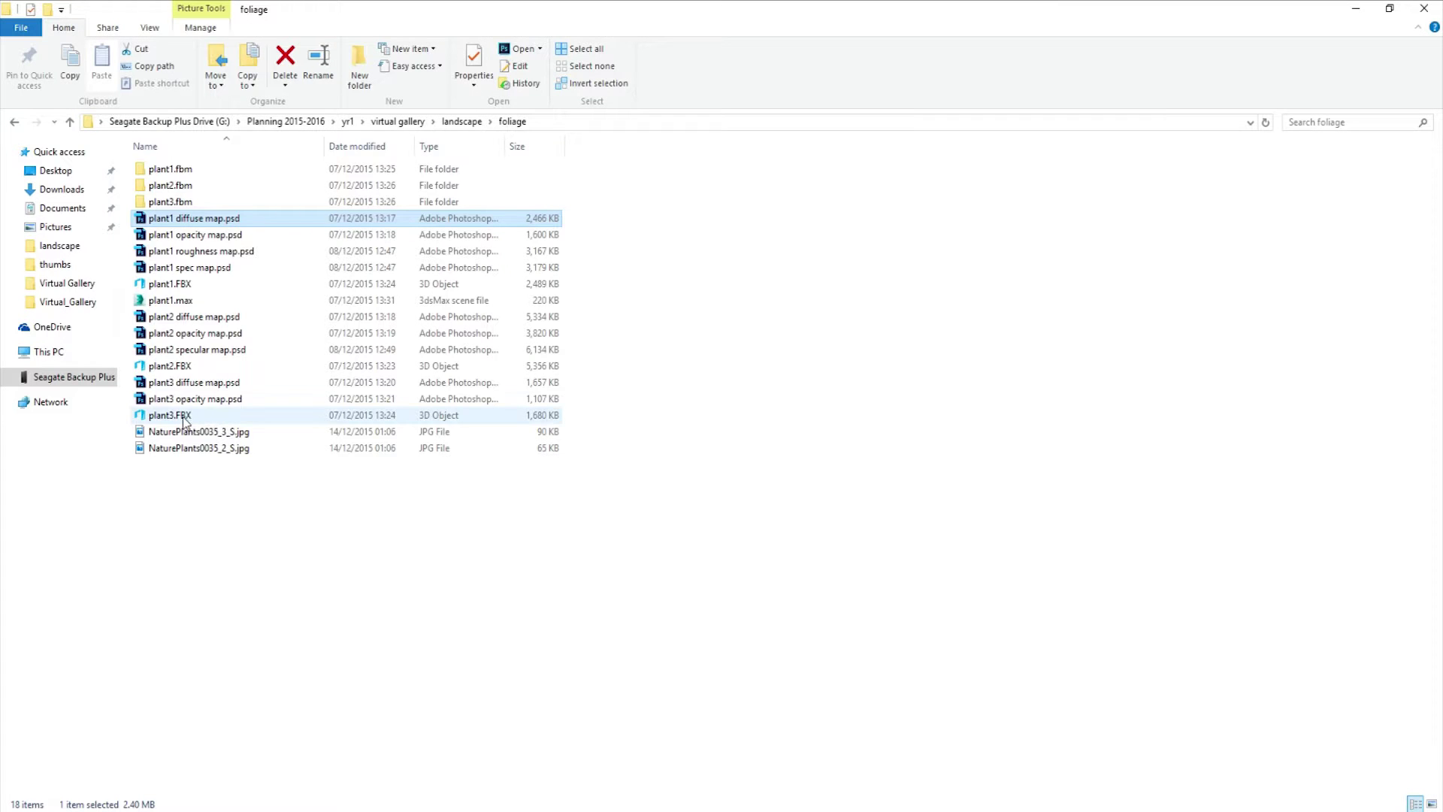
{"action": "left_click", "coordinate": [181, 284]}
{"action": "left_click", "coordinate": [181, 365], "text": "ctrl"}
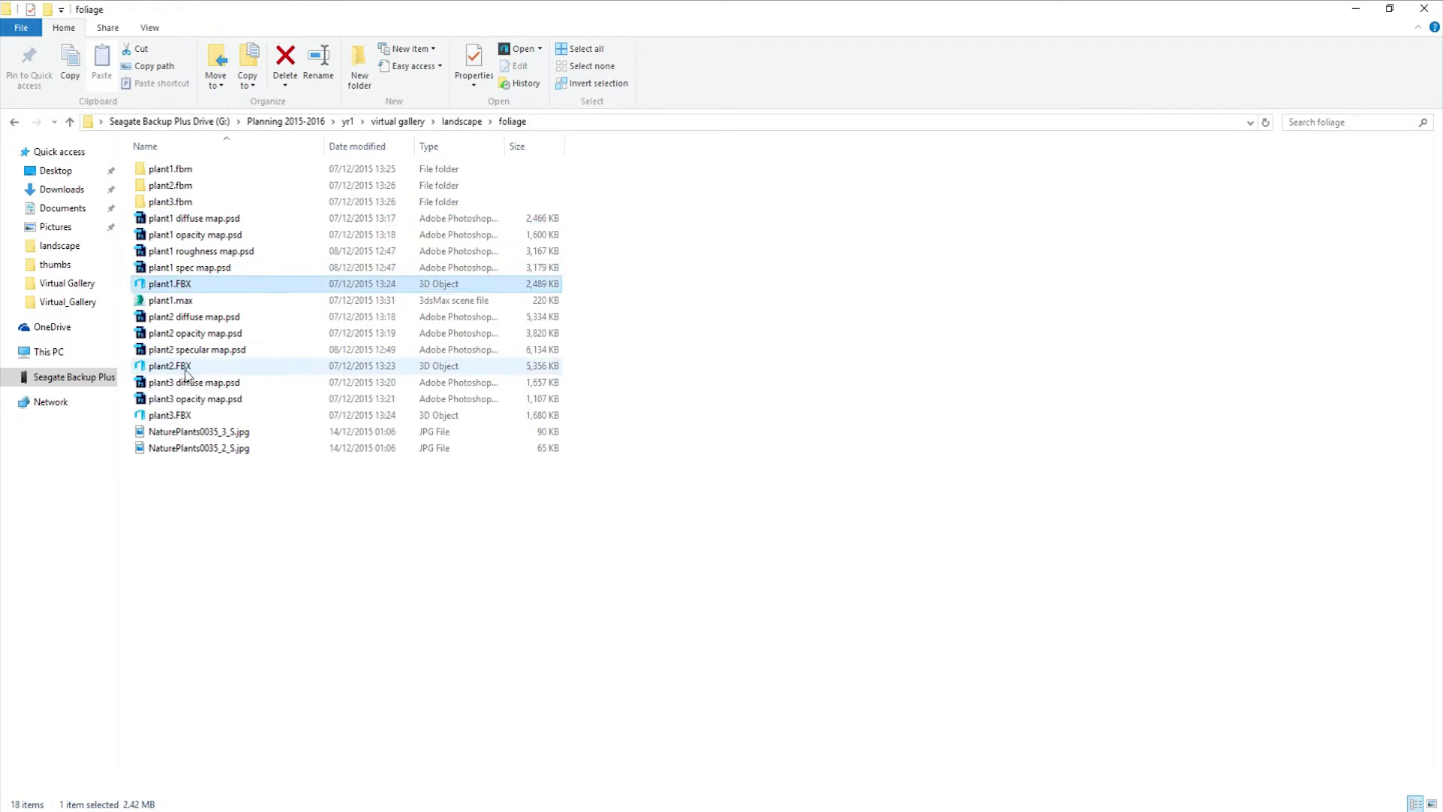
{"action": "left_click", "coordinate": [187, 420], "text": "ctrl"}
{"action": "mouse_move", "coordinate": [180, 290]}
{"action": "left_mouse_down"}
{"action": "mouse_move", "coordinate": [1159, 789]}
{"action": "mouse_move", "coordinate": [870, 767]}
{"action": "left_mouse_up"}
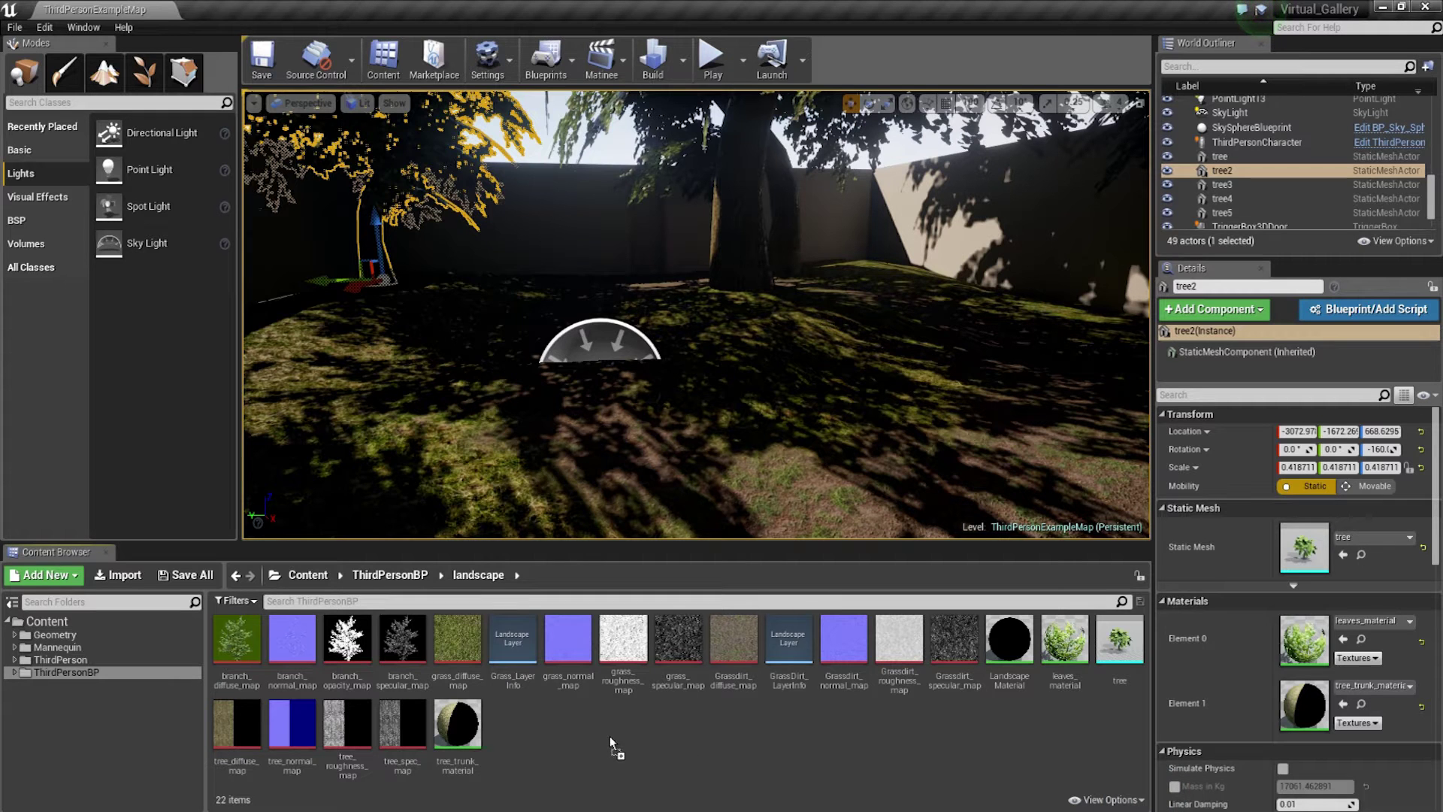
{"action": "left_click_drag", "start_coordinate": [610, 737], "coordinate": [610, 737]}
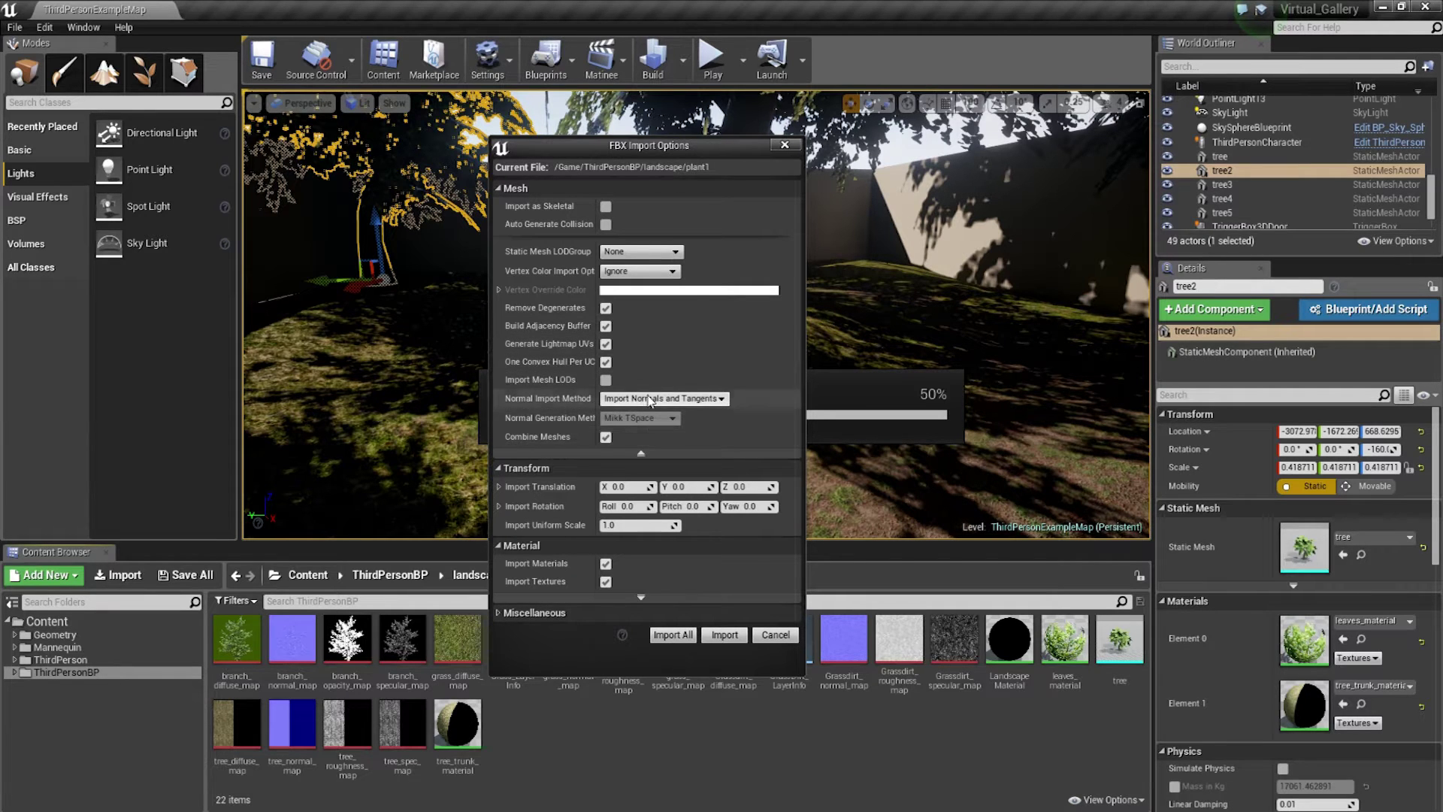
- Use Import All so the three plant FBX models share one set of import options
{"action": "left_click", "coordinate": [672, 634]}
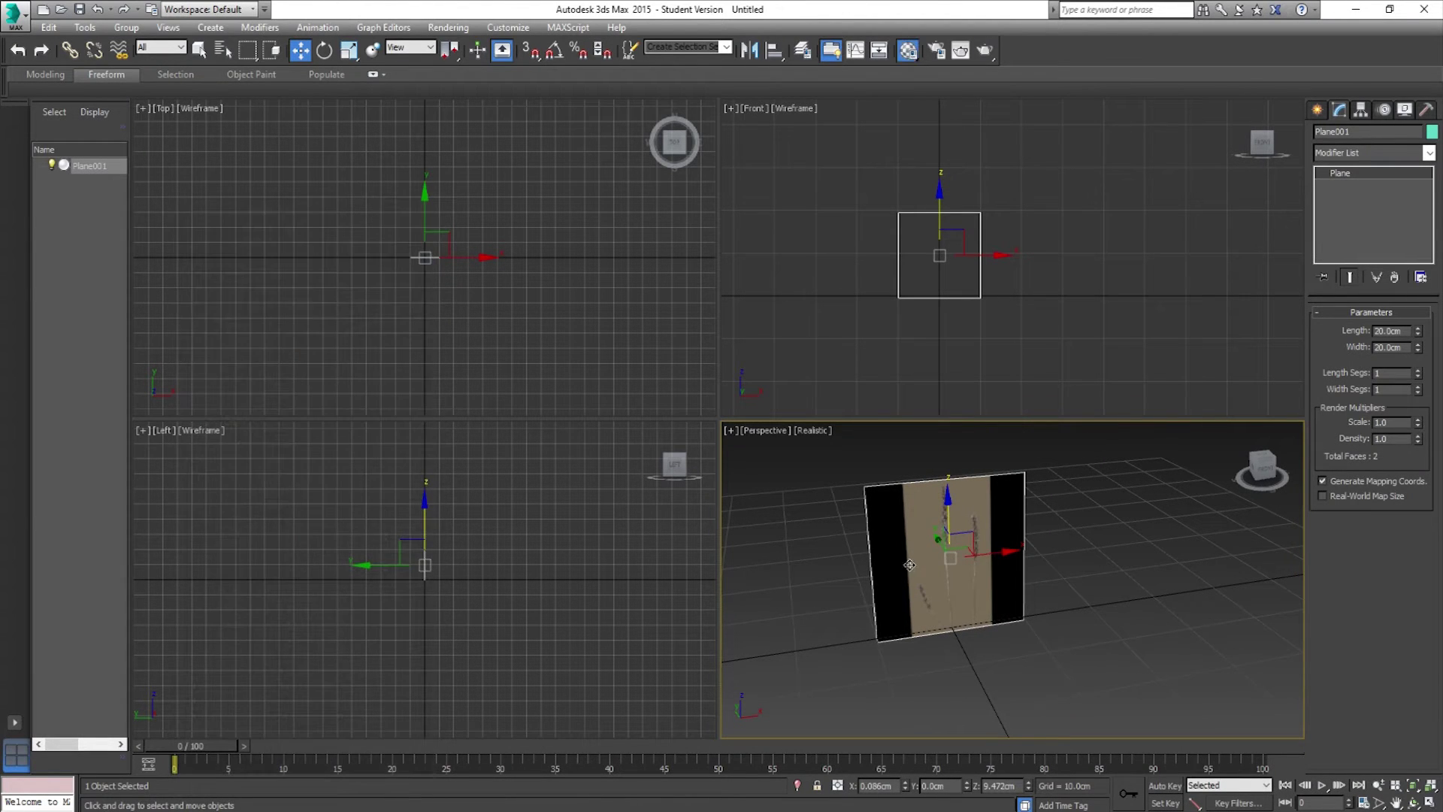
- Rename the 3ds Max plane material to 'plant1 material' and close the Material Editor
{"action": "left_click", "coordinate": [907, 50]}
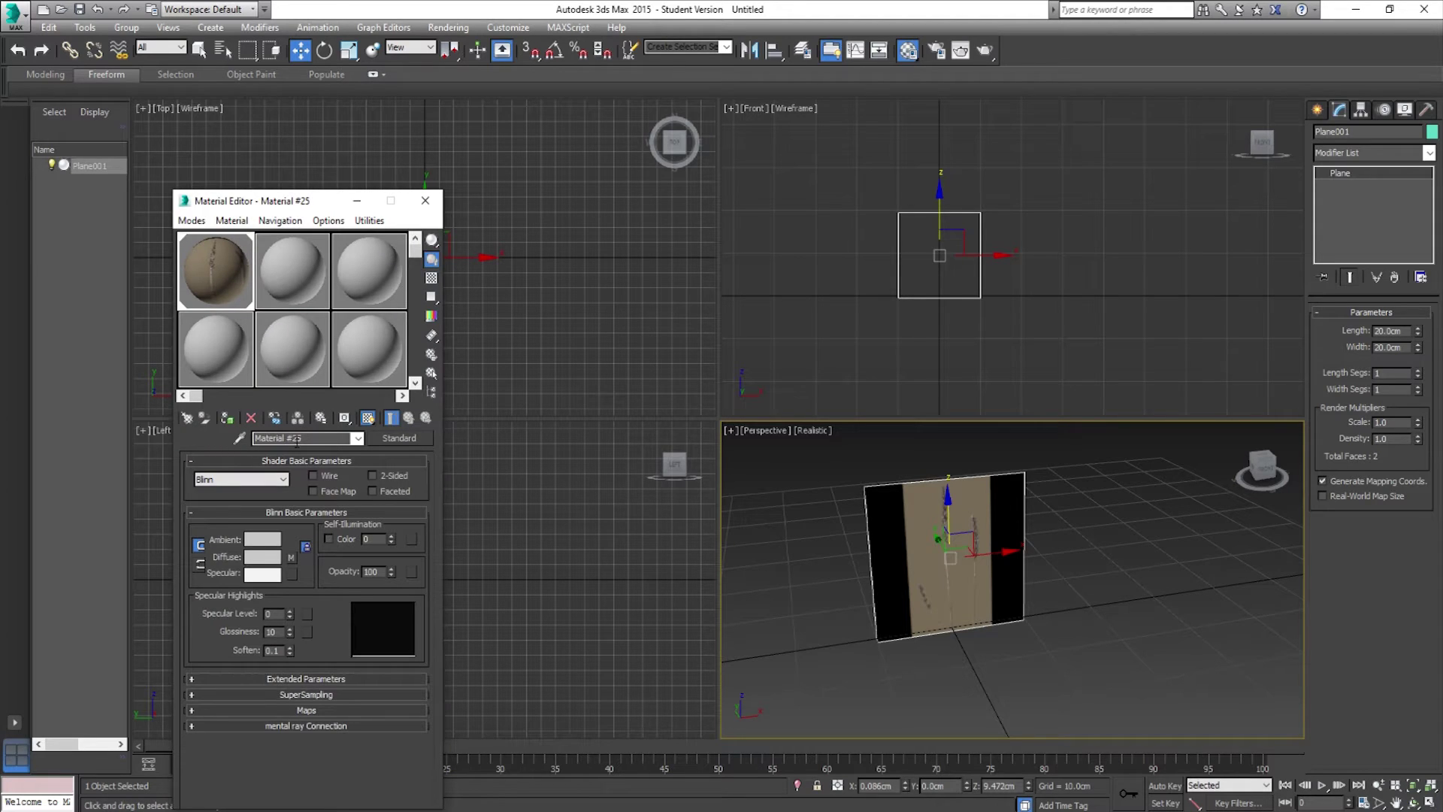
{"action": "type", "text": "plat"}
{"action": "type", "text": "nt1 m"}
{"action": "left_click", "coordinate": [427, 206]}
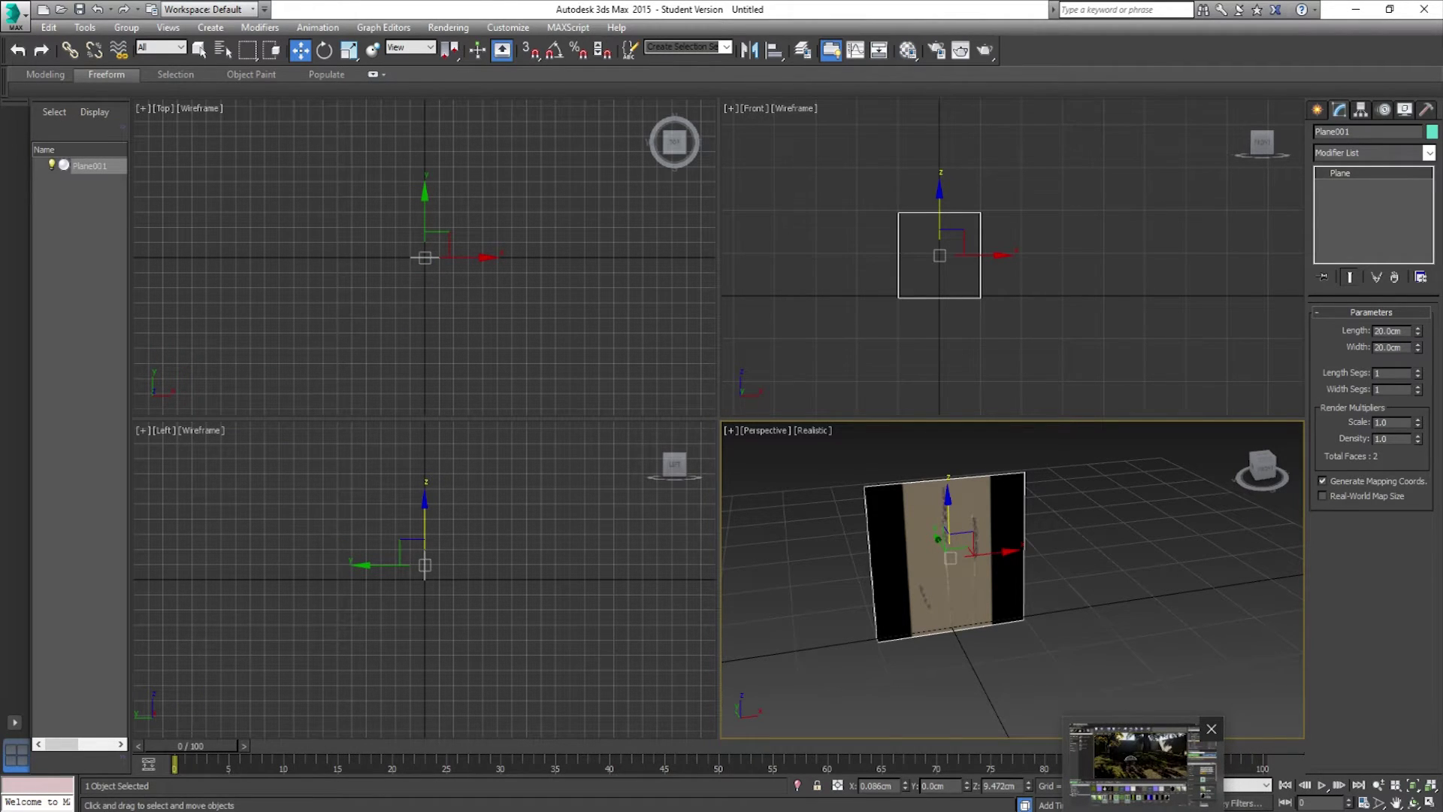
{"action": "left_click", "coordinate": [1139, 750]}
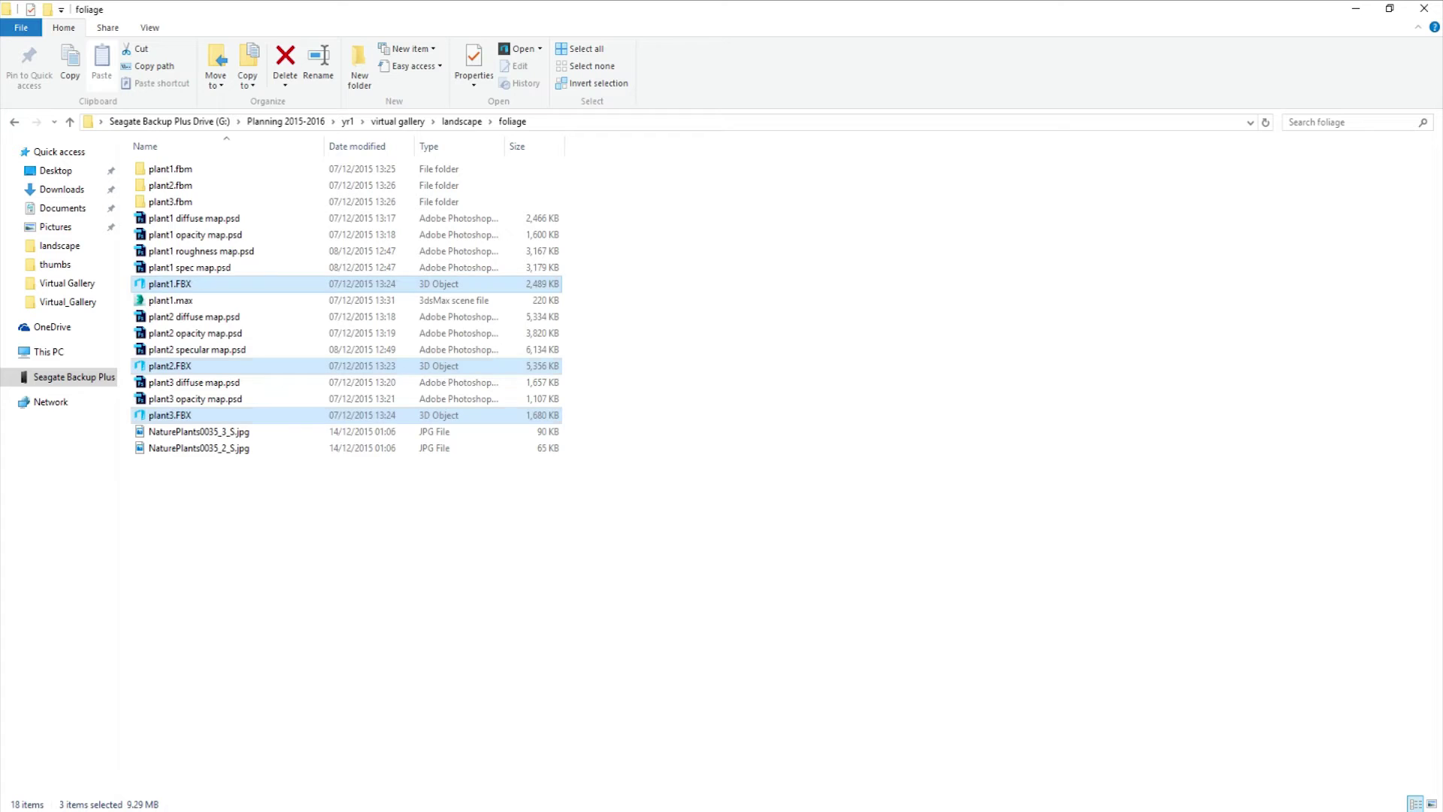
- Drag the plant1, plant2 and plant3 opacity map PSDs from the foliage folder toward Unreal
{"action": "key", "text": "alt+Tab"}
{"action": "left_click", "coordinate": [198, 235]}
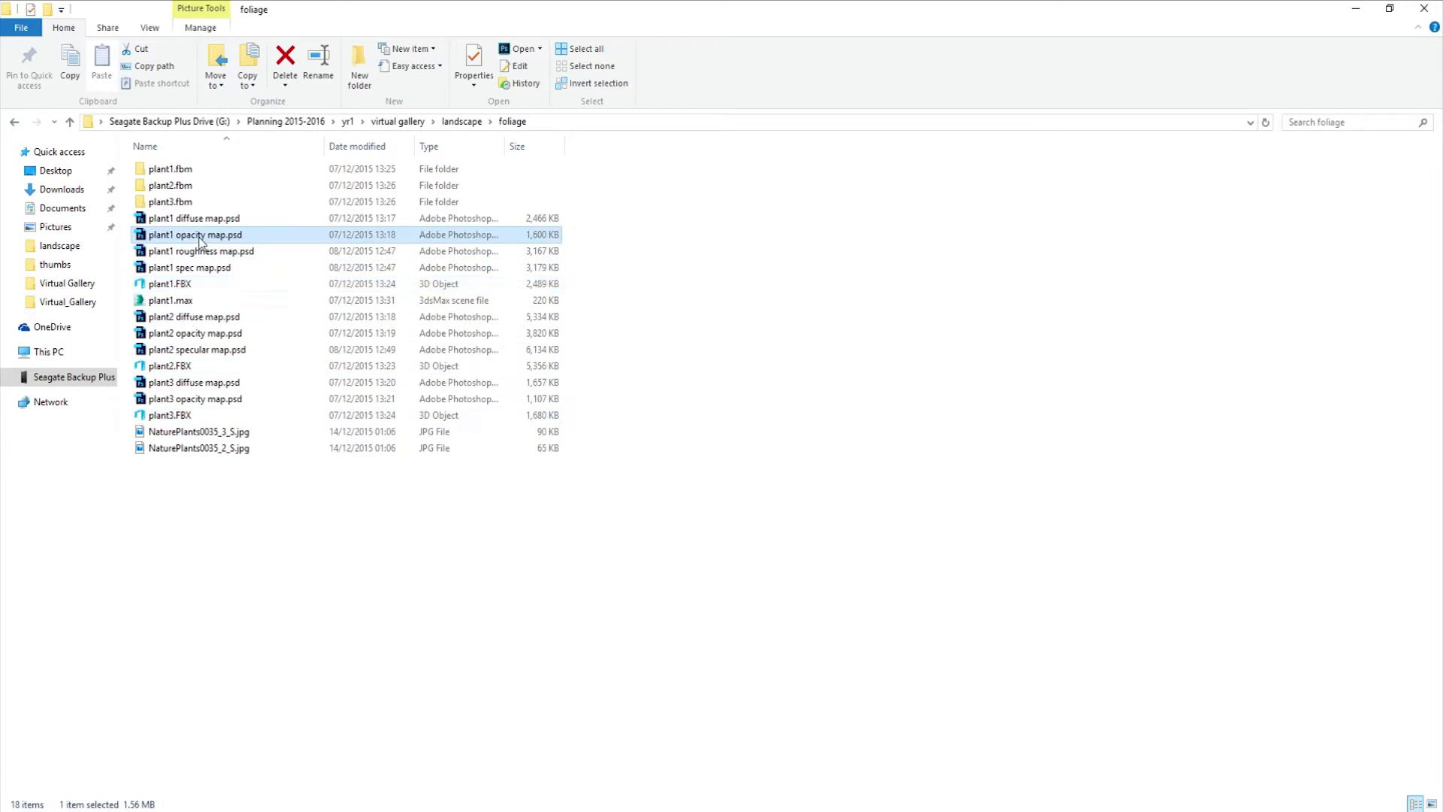
{"action": "left_click", "coordinate": [199, 333], "text": "ctrl"}
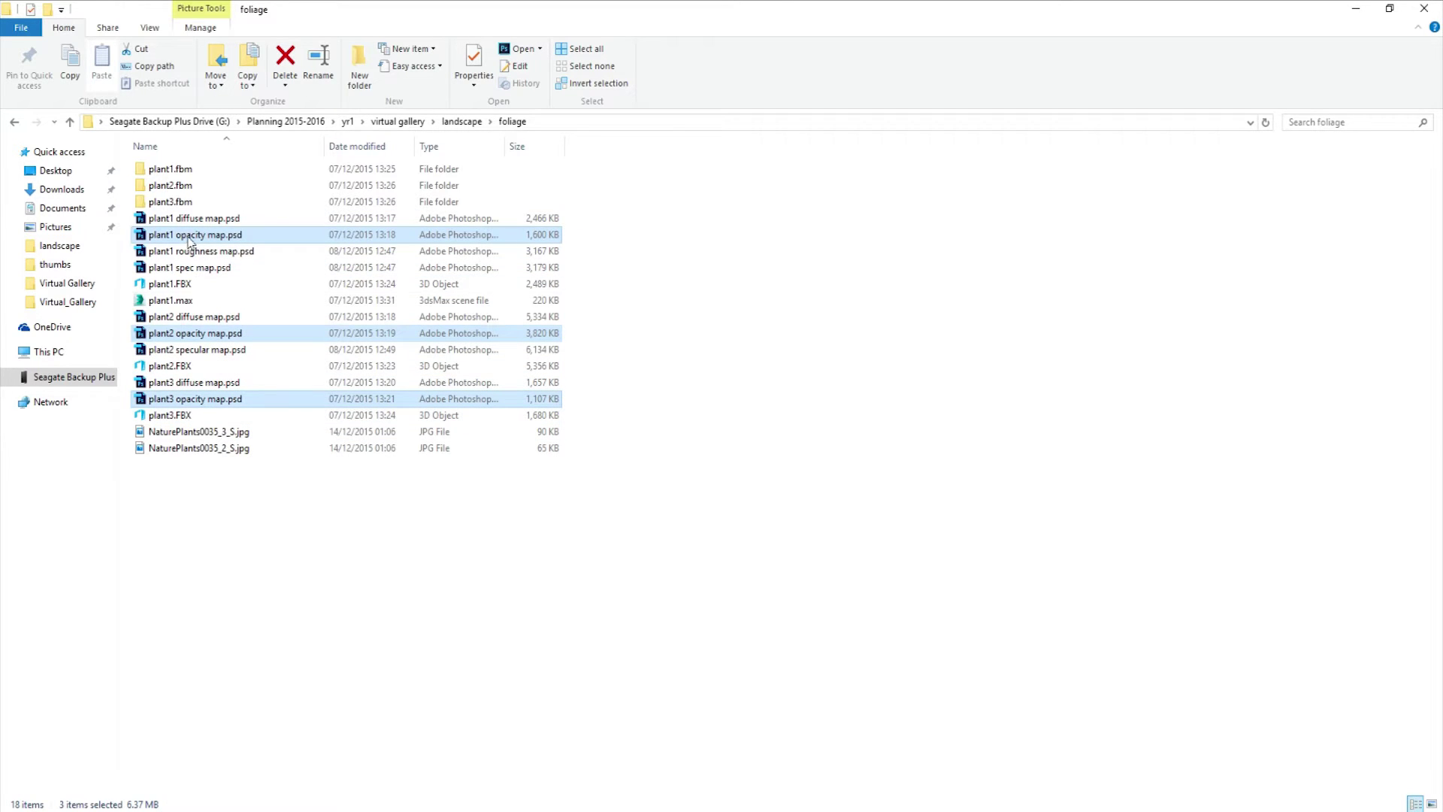
{"action": "left_click_drag", "start_coordinate": [192, 237], "coordinate": [1111, 755]}
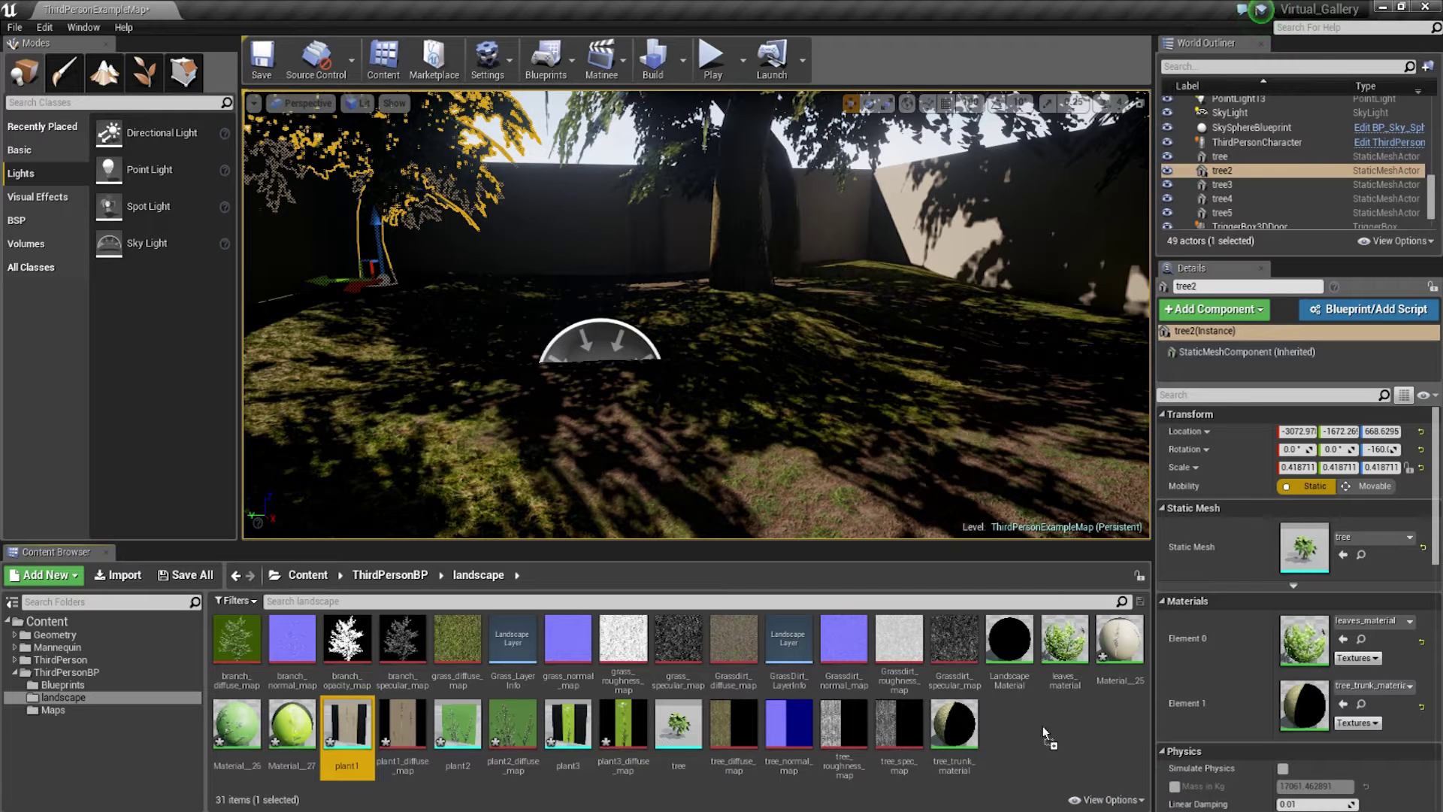
- Drop in the opacity maps, name the materials plant1_mat, Plant2_Mat, Plant3_mat, and open plant1_mat
{"action": "left_click_drag", "start_coordinate": [1111, 756], "coordinate": [443, 756]}
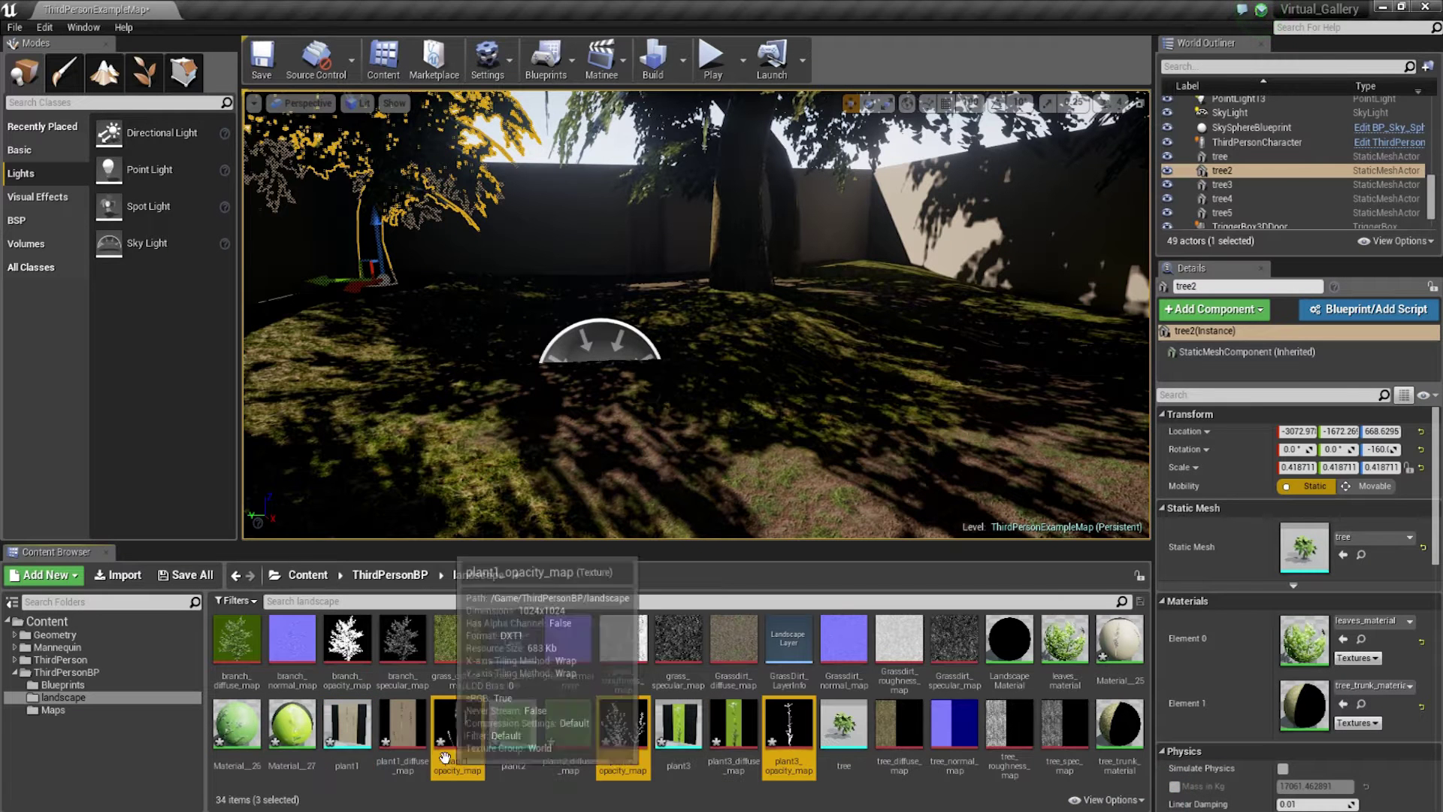
{"action": "left_click", "coordinate": [346, 733]}
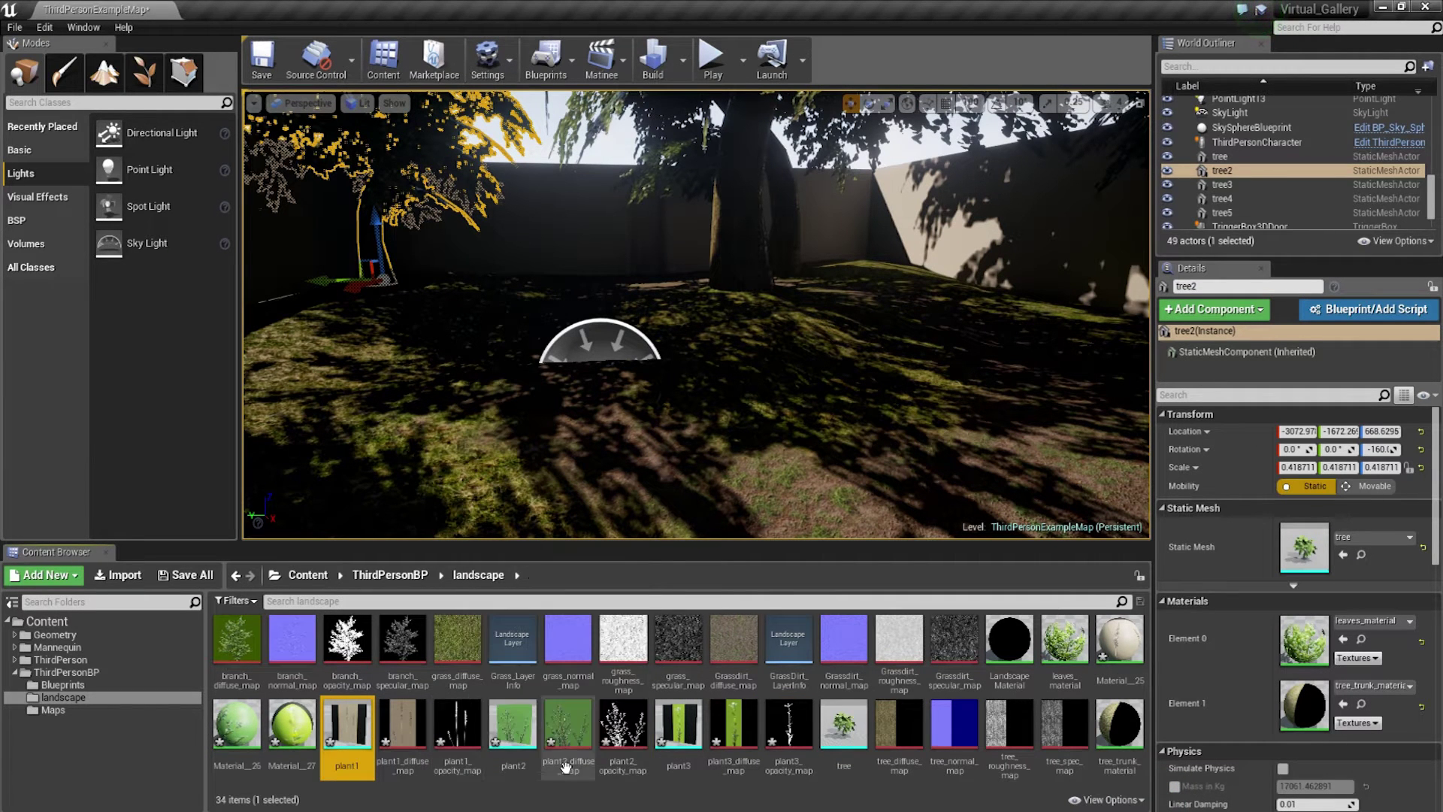
{"action": "left_click", "coordinate": [1129, 678]}
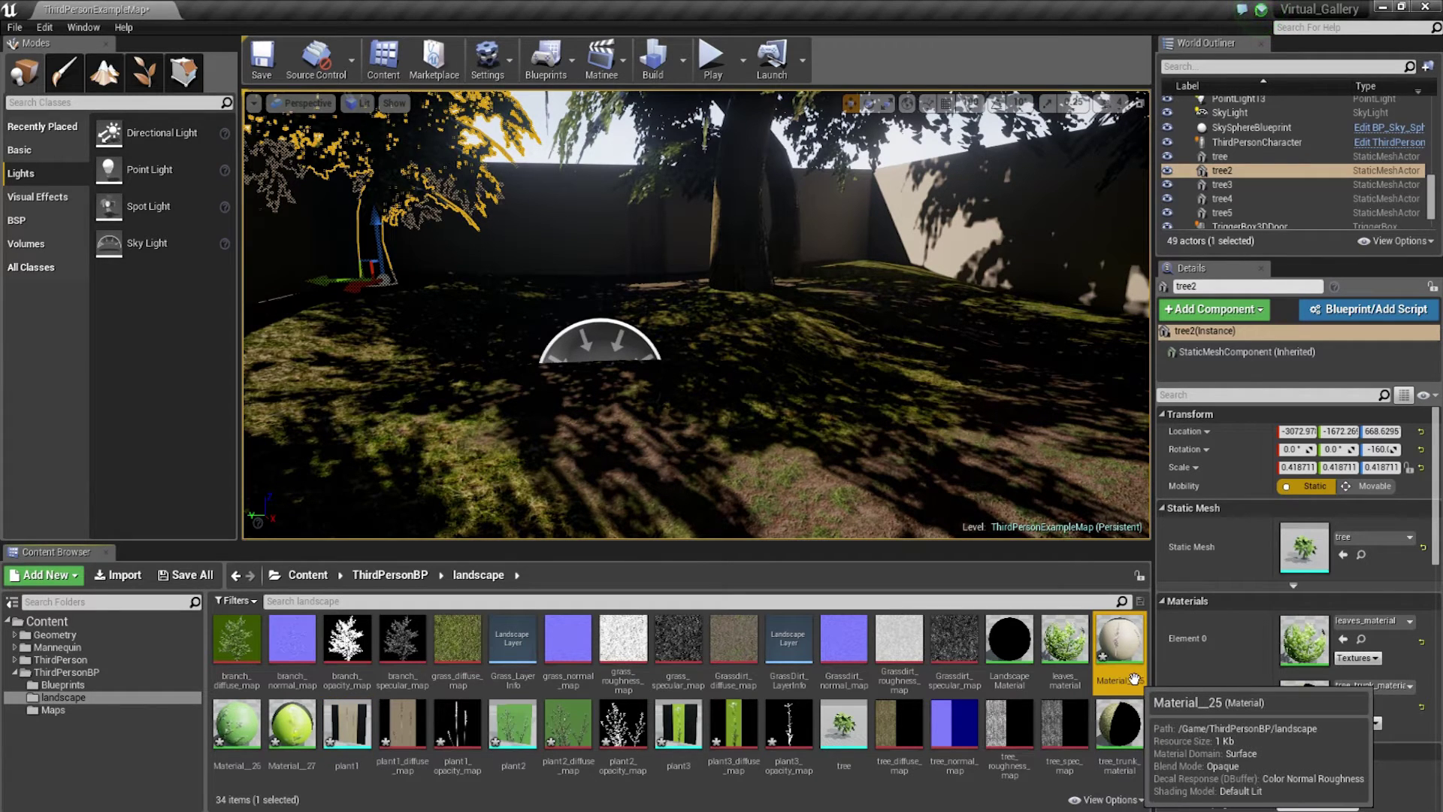
{"action": "left_click", "coordinate": [1130, 680]}
{"action": "type", "text": "plant3_"}
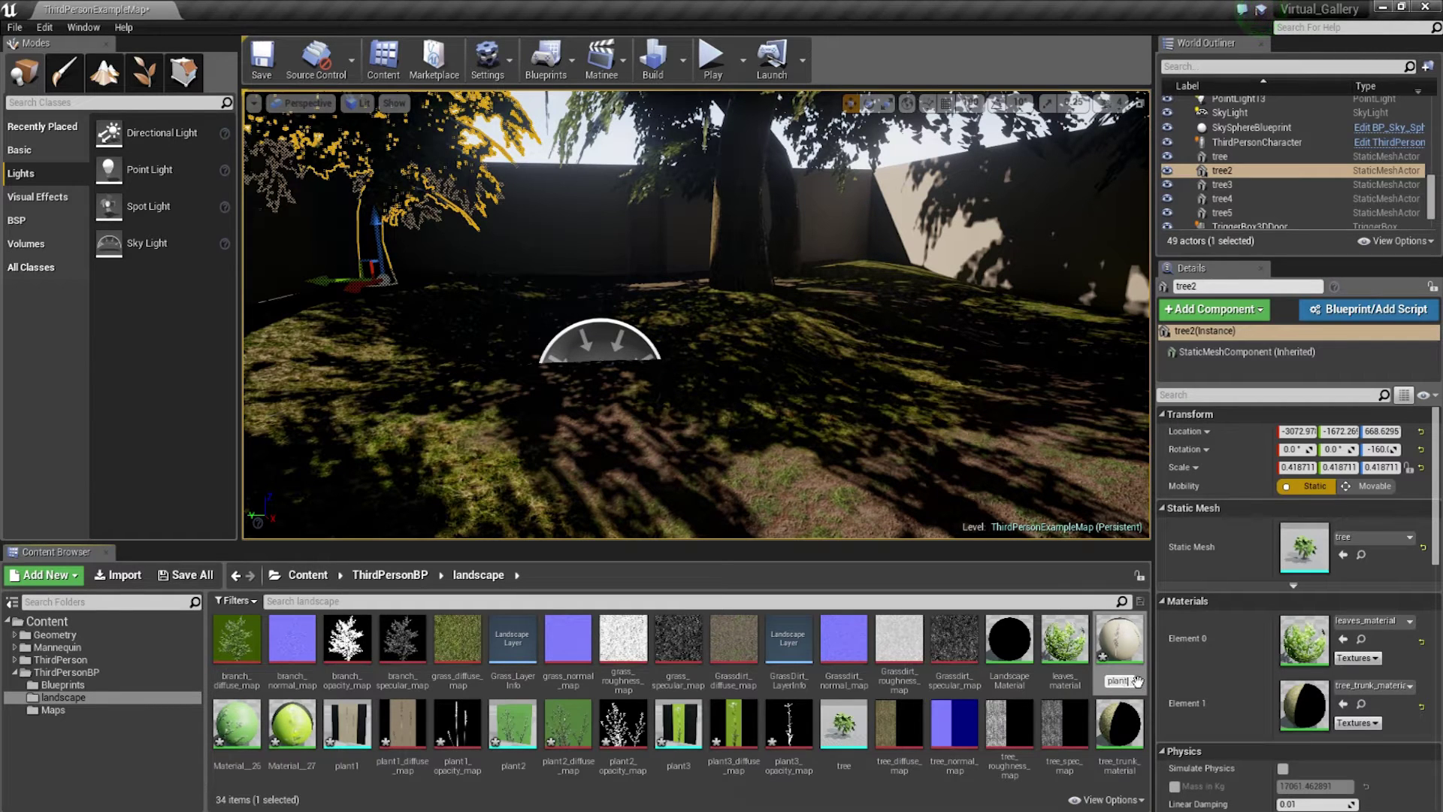
{"action": "key", "text": "Return"}
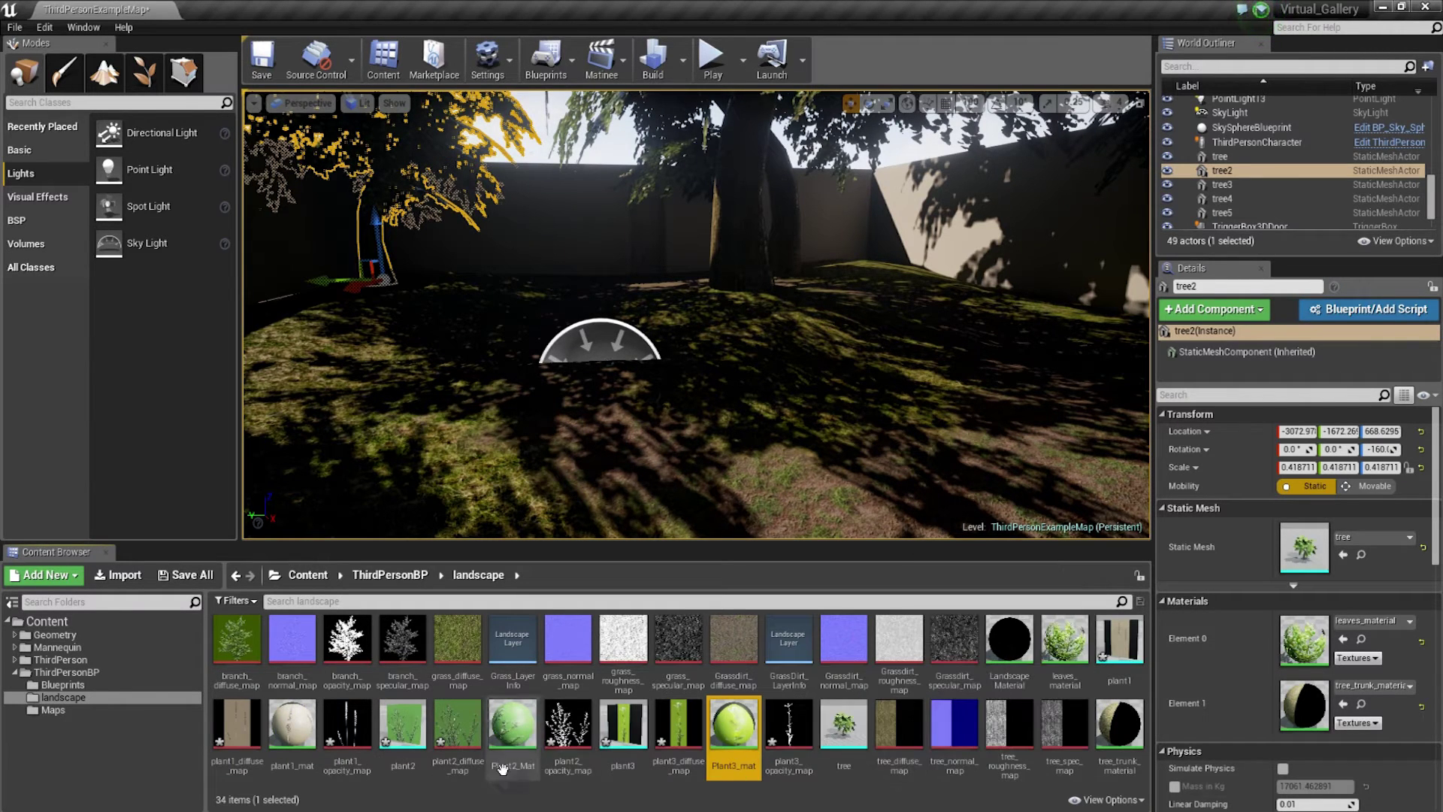
{"action": "double_click", "coordinate": [292, 727]}
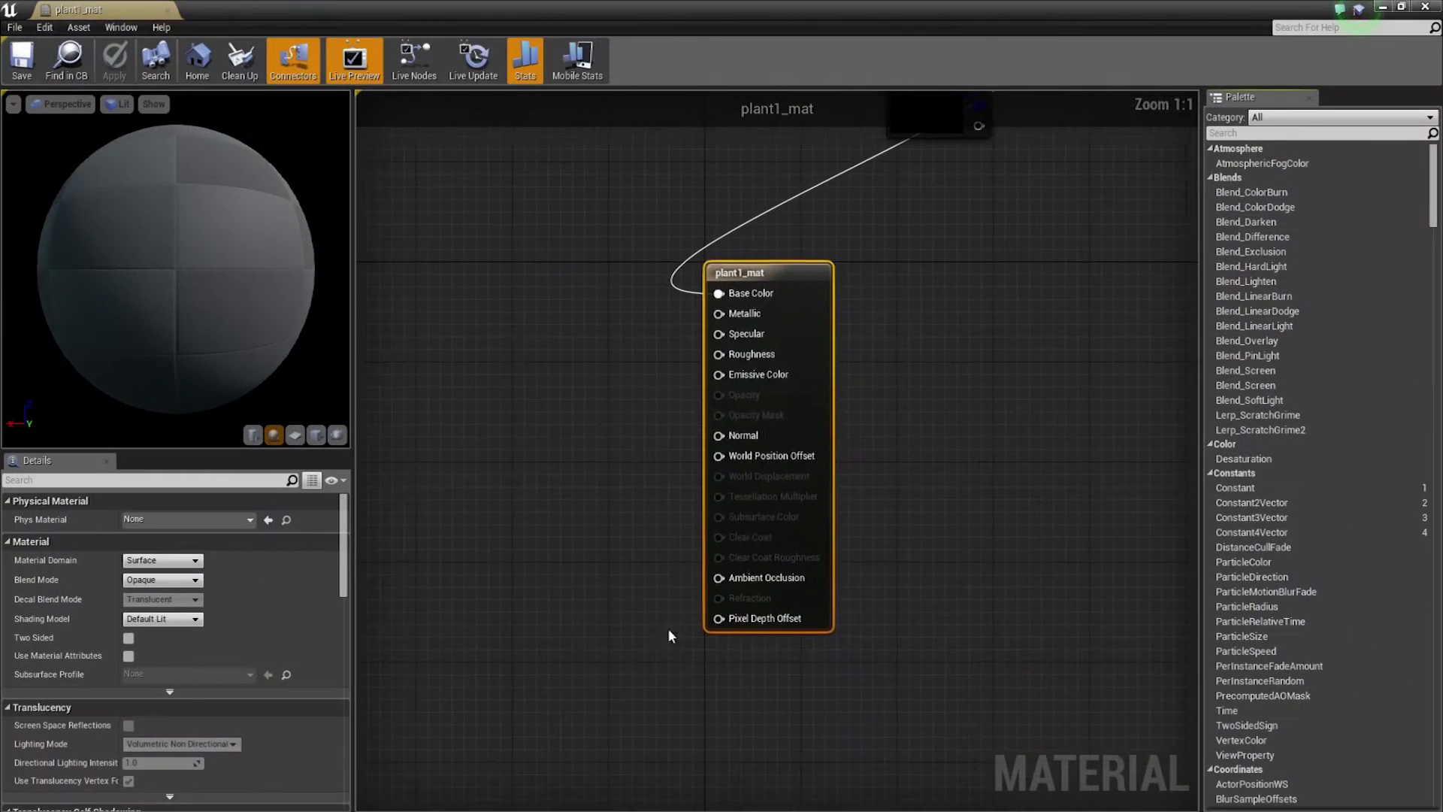
{"action": "scroll", "coordinate": [927, 207], "scroll_direction": "down", "scroll_amount": 2}
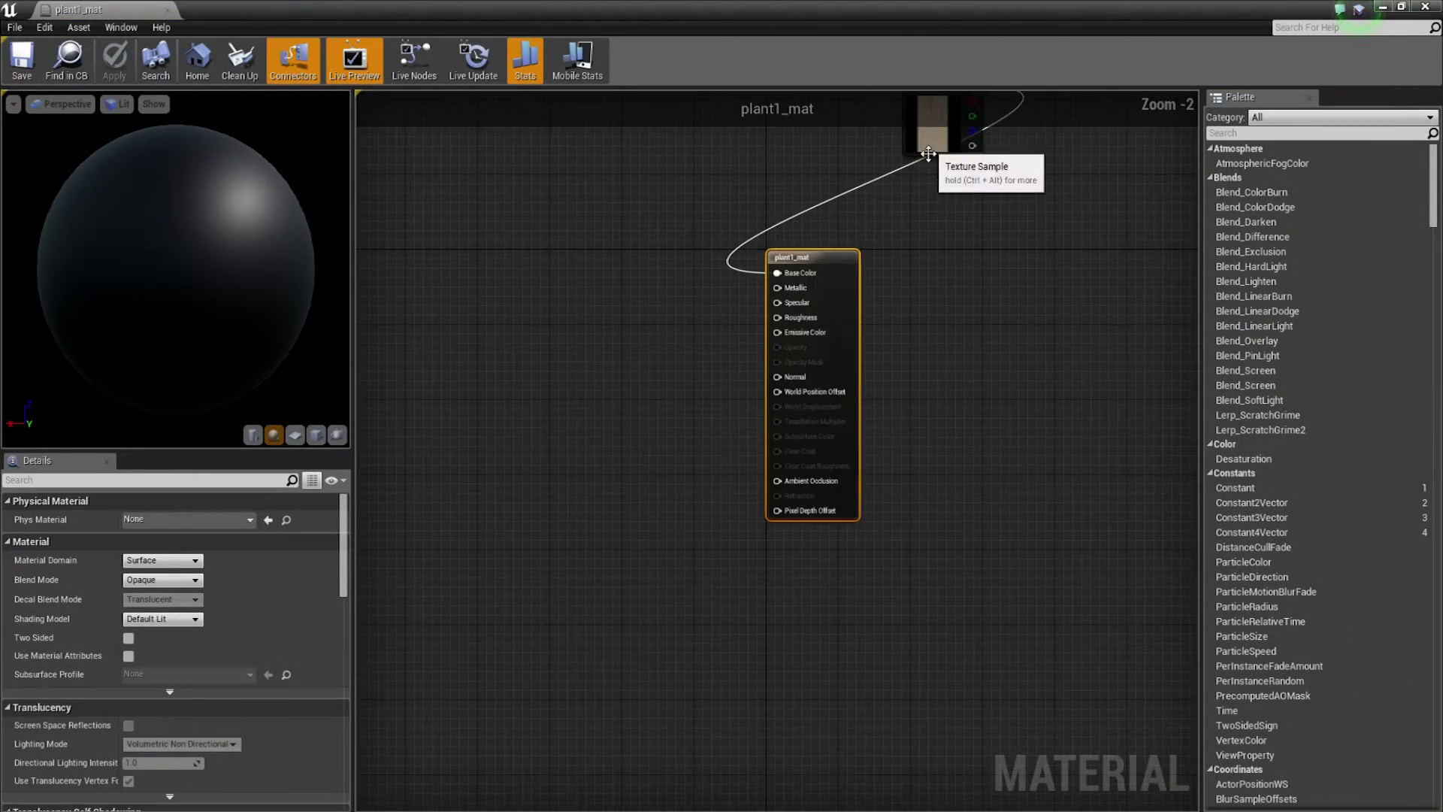
- Arrange the diffuse texture node and add plant1_opacity_map as a texture node
{"action": "right_click_drag", "start_coordinate": [928, 148], "coordinate": [928, 201]}
{"action": "left_click_drag", "start_coordinate": [927, 201], "coordinate": [637, 373]}
{"action": "left_click_drag", "start_coordinate": [432, 9], "coordinate": [877, 113]}
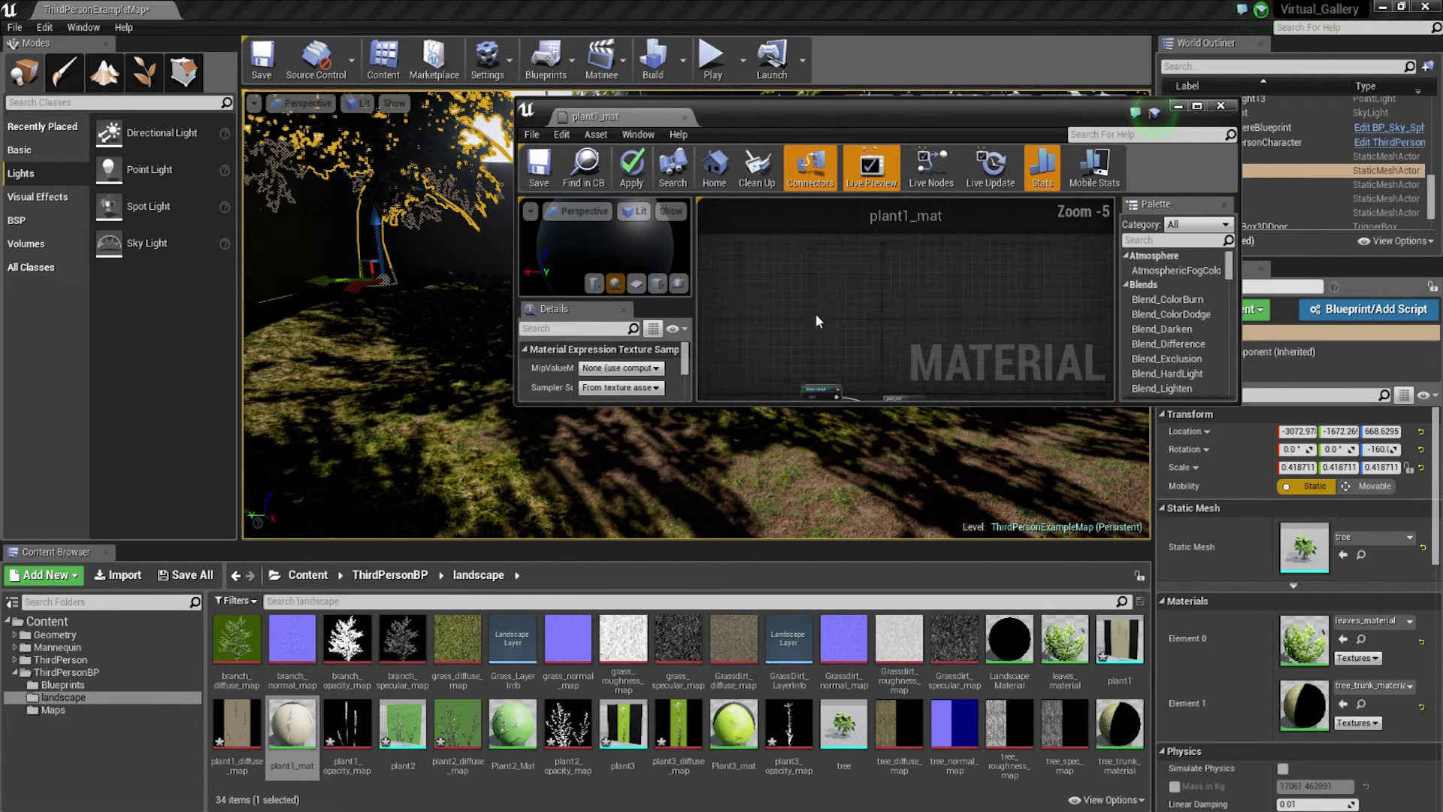
{"action": "scroll", "coordinate": [888, 269], "scroll_direction": "up", "scroll_amount": 2}
{"action": "scroll", "coordinate": [871, 291], "scroll_direction": "up", "scroll_amount": 1}
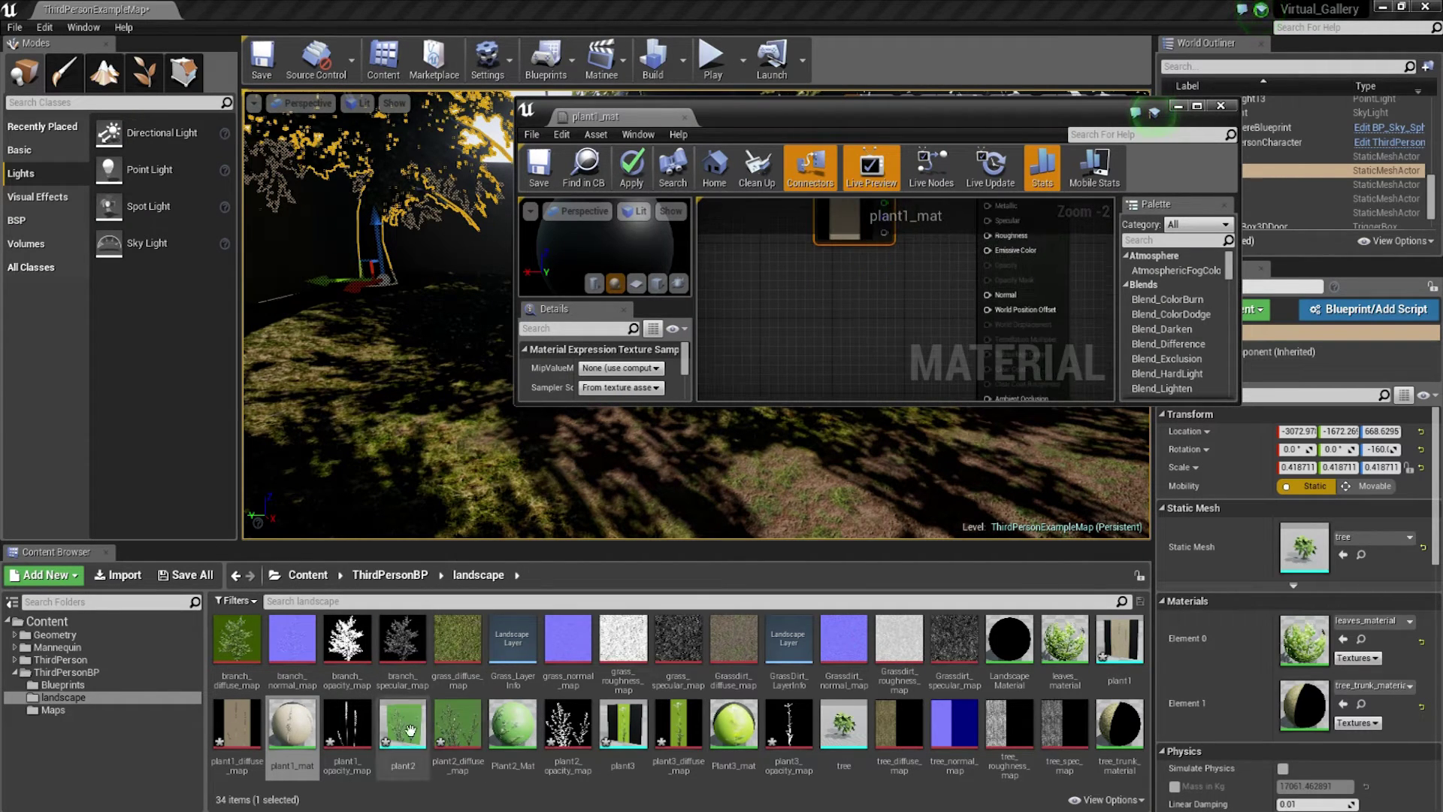
{"action": "left_click_drag", "start_coordinate": [347, 731], "coordinate": [855, 276]}
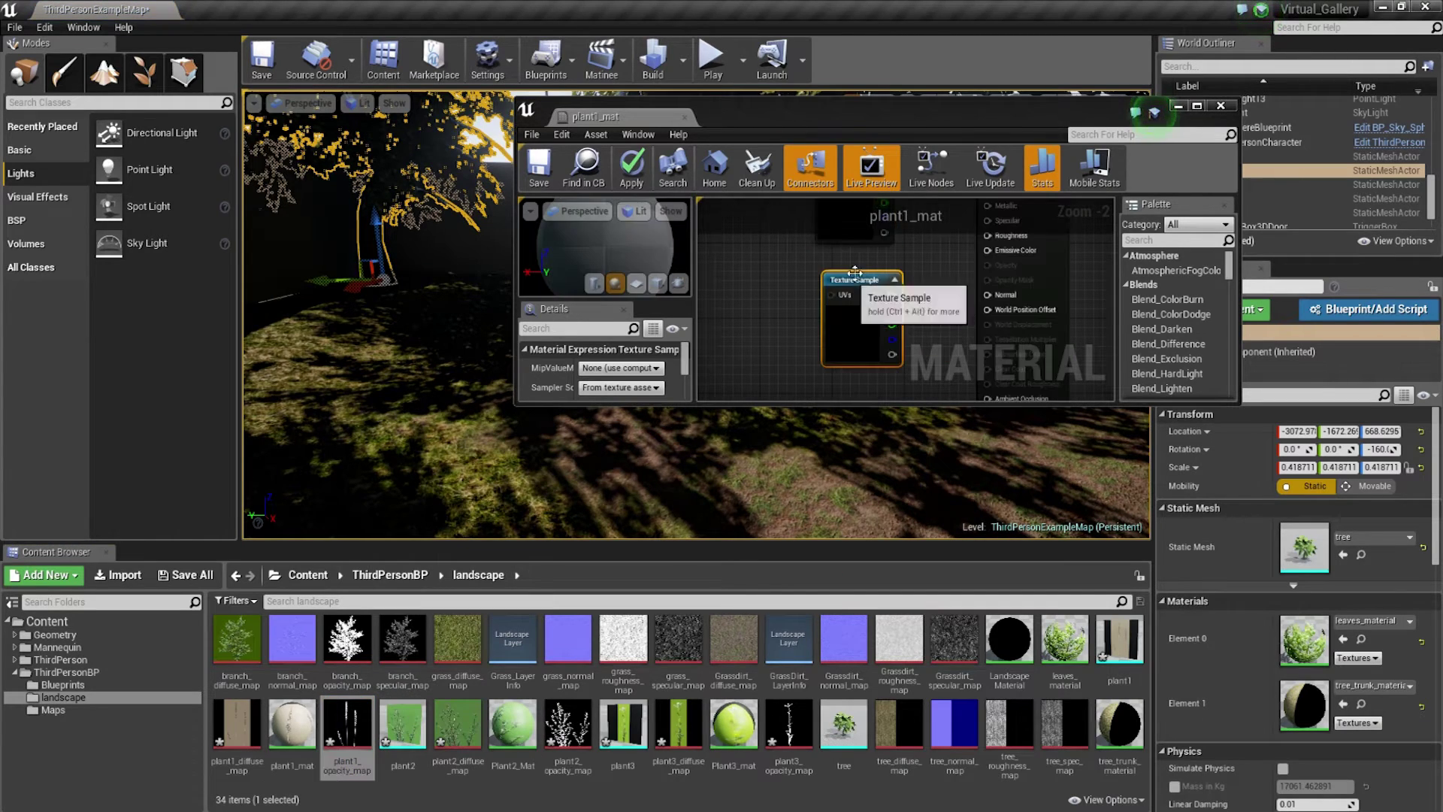
{"action": "double_click", "coordinate": [860, 106]}
{"action": "scroll", "coordinate": [563, 234], "scroll_direction": "up", "scroll_amount": 1}
{"action": "scroll", "coordinate": [595, 444], "scroll_direction": "up", "scroll_amount": 1}
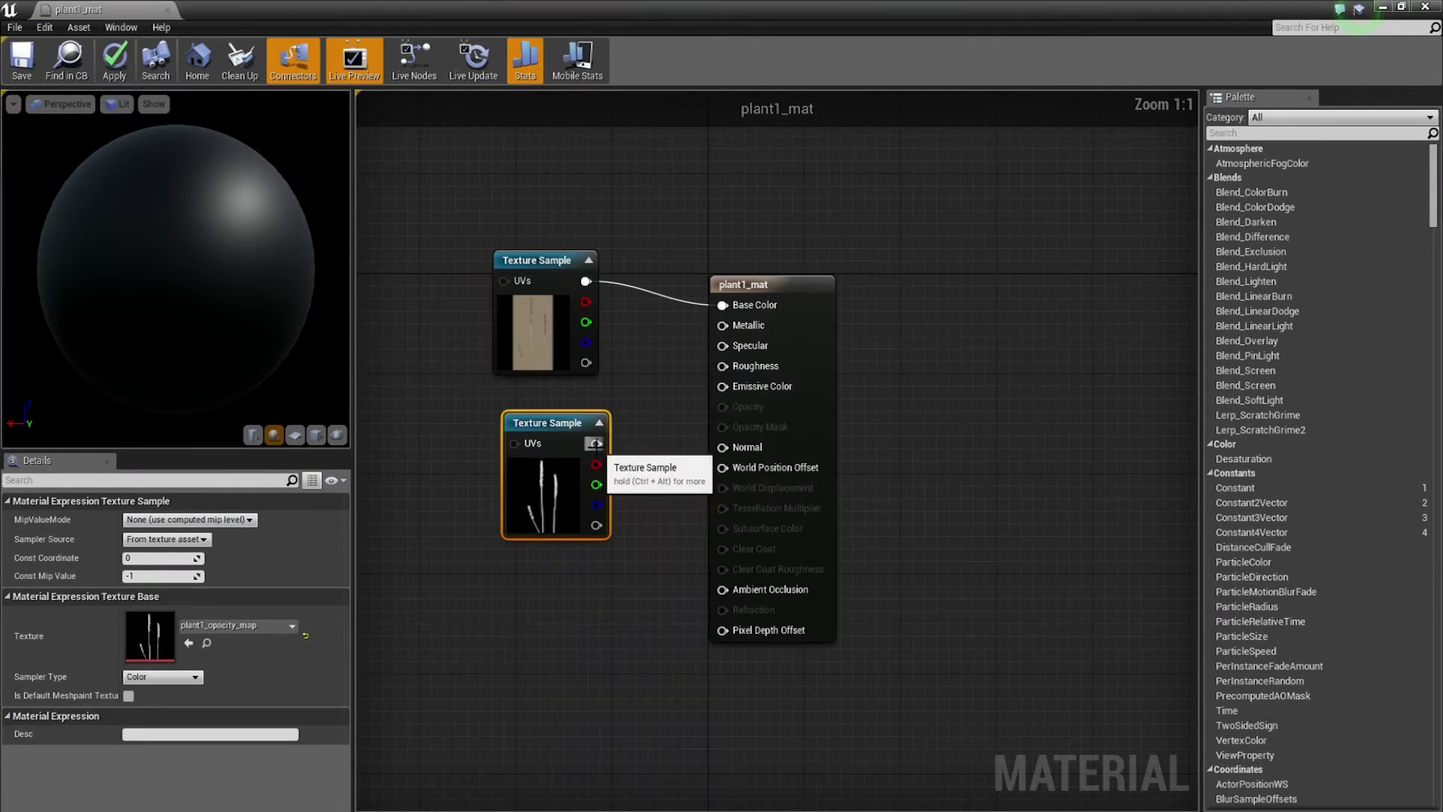
- Wire the opacity texture into Opacity Mask and set Blend Mode to Masked
{"action": "left_click_drag", "start_coordinate": [594, 443], "coordinate": [640, 435]}
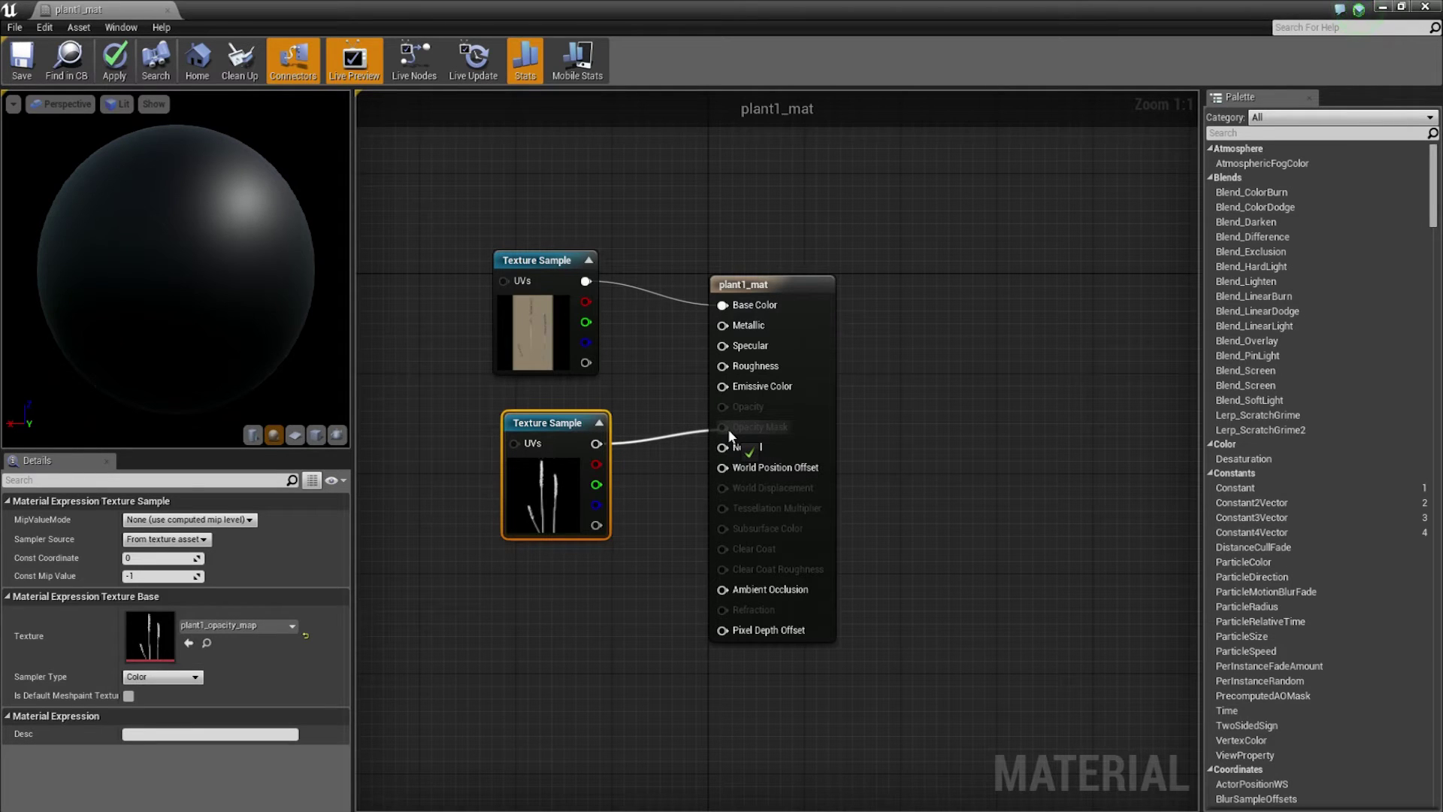
{"action": "left_click_drag", "start_coordinate": [727, 428], "coordinate": [728, 430]}
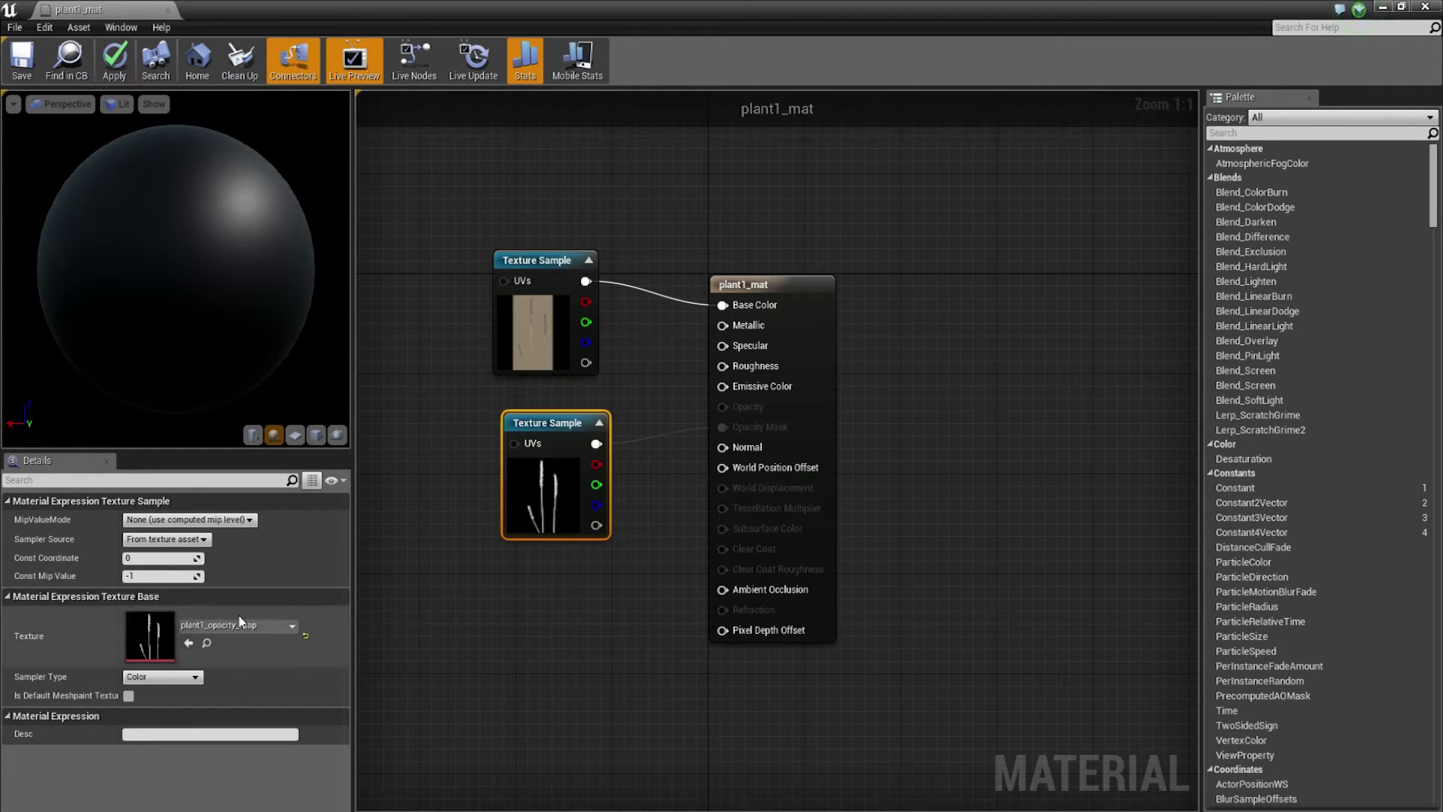
{"action": "left_click", "coordinate": [494, 603]}
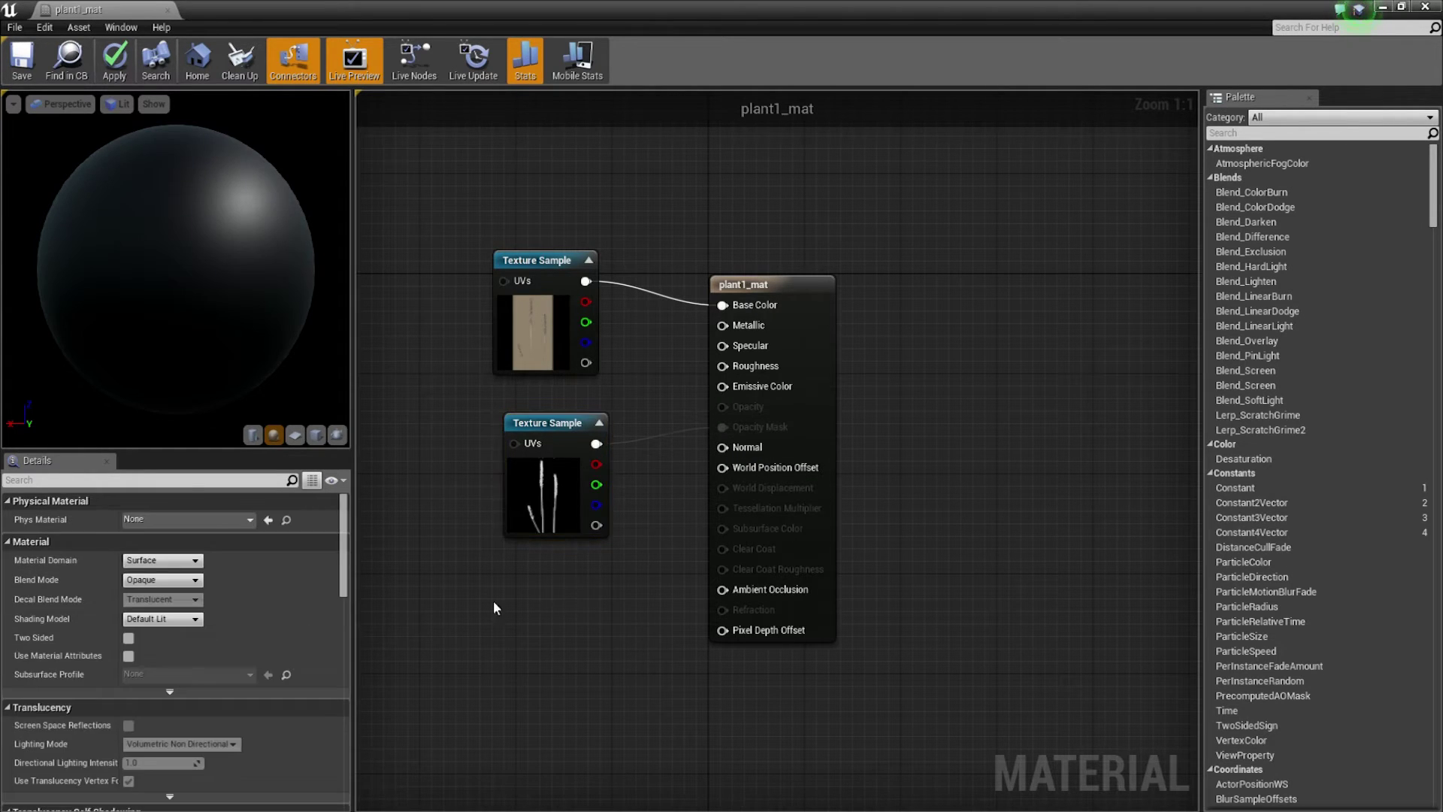
{"action": "left_click", "coordinate": [169, 580]}
{"action": "left_click", "coordinate": [160, 602]}
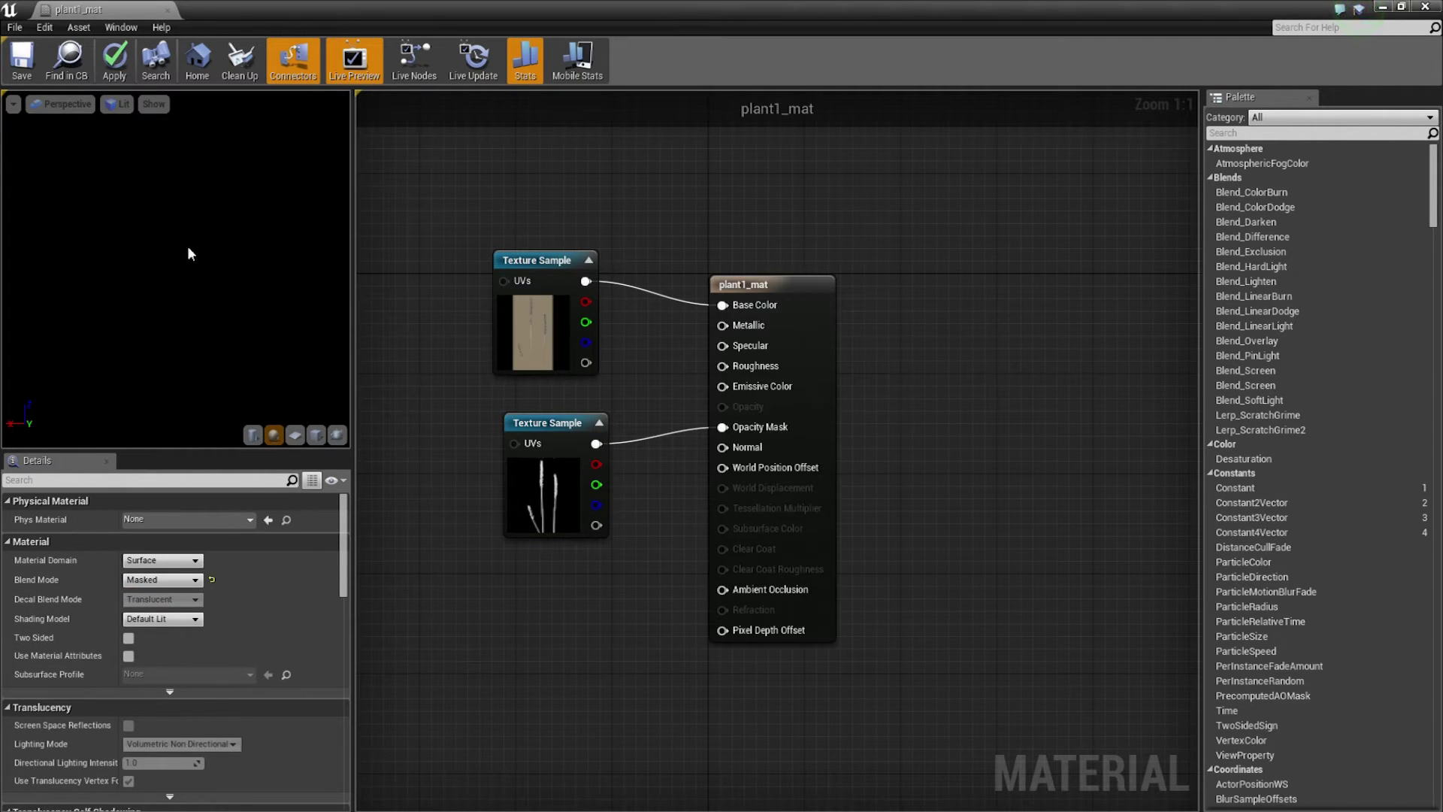
- Make plant1_mat two-sided, then apply and save it
{"action": "left_click_drag", "start_coordinate": [189, 254], "coordinate": [169, 260]}
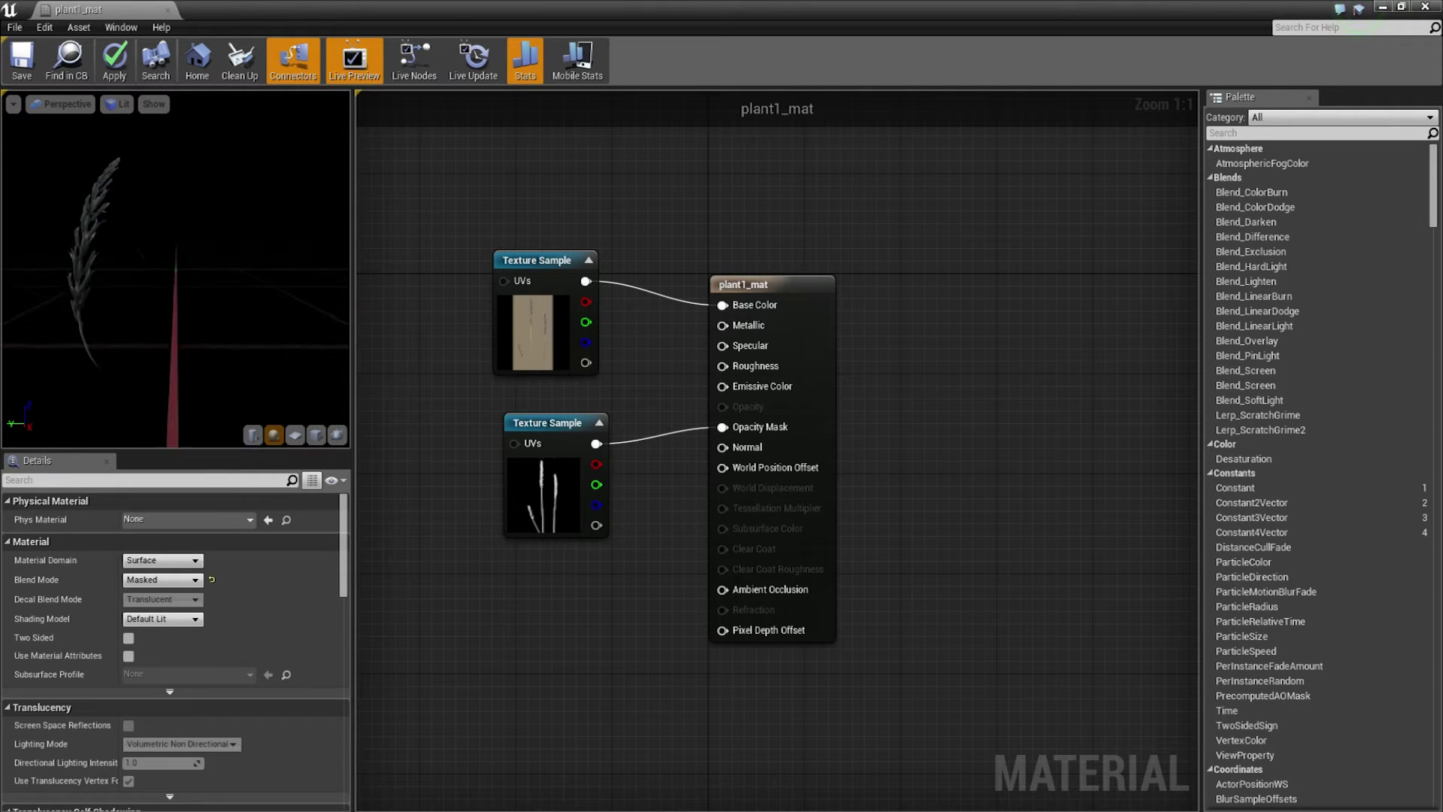
{"action": "left_click_drag", "start_coordinate": [170, 260], "coordinate": [181, 260]}
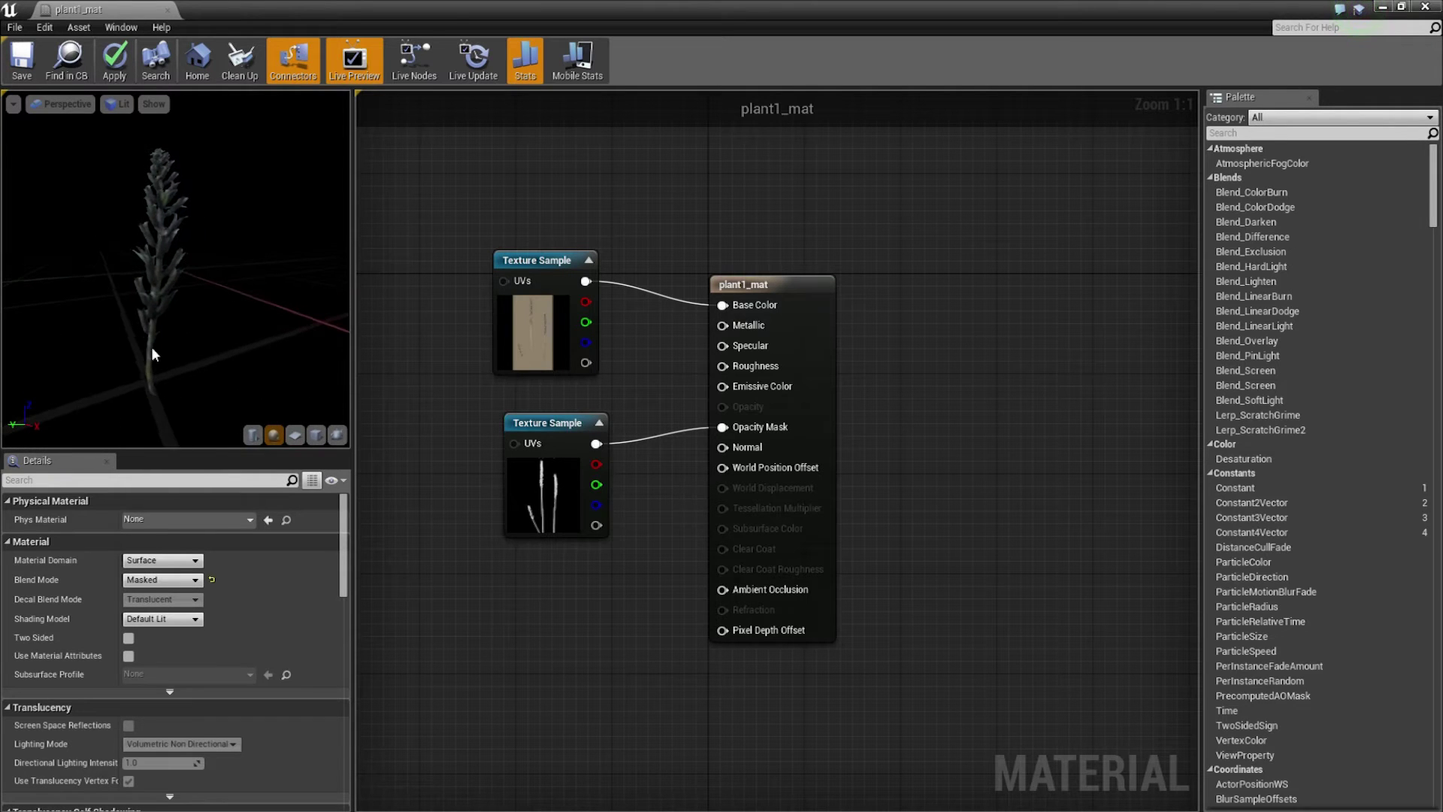
{"action": "left_click", "coordinate": [128, 638]}
{"action": "left_click", "coordinate": [22, 64]}
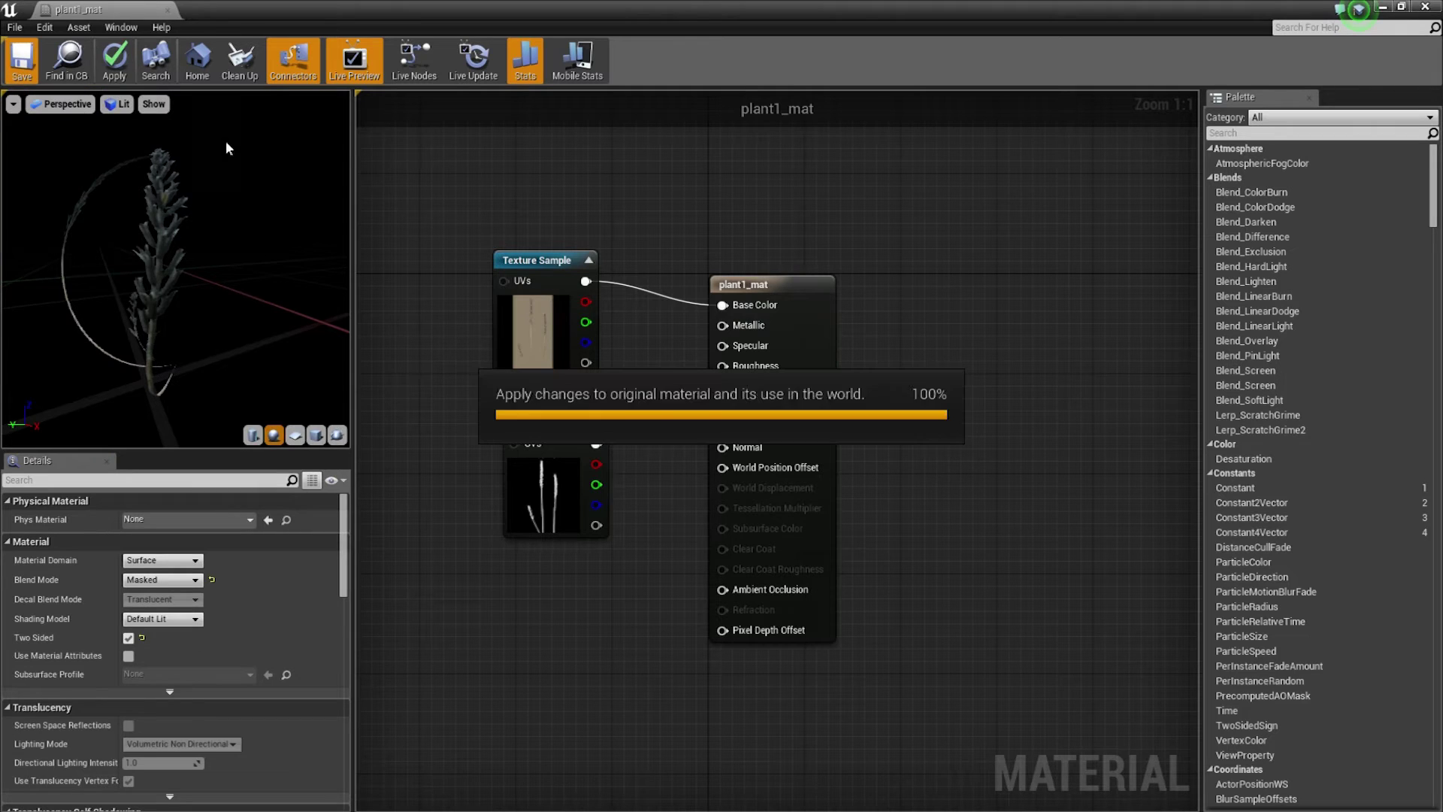
{"action": "left_click", "coordinate": [169, 10]}
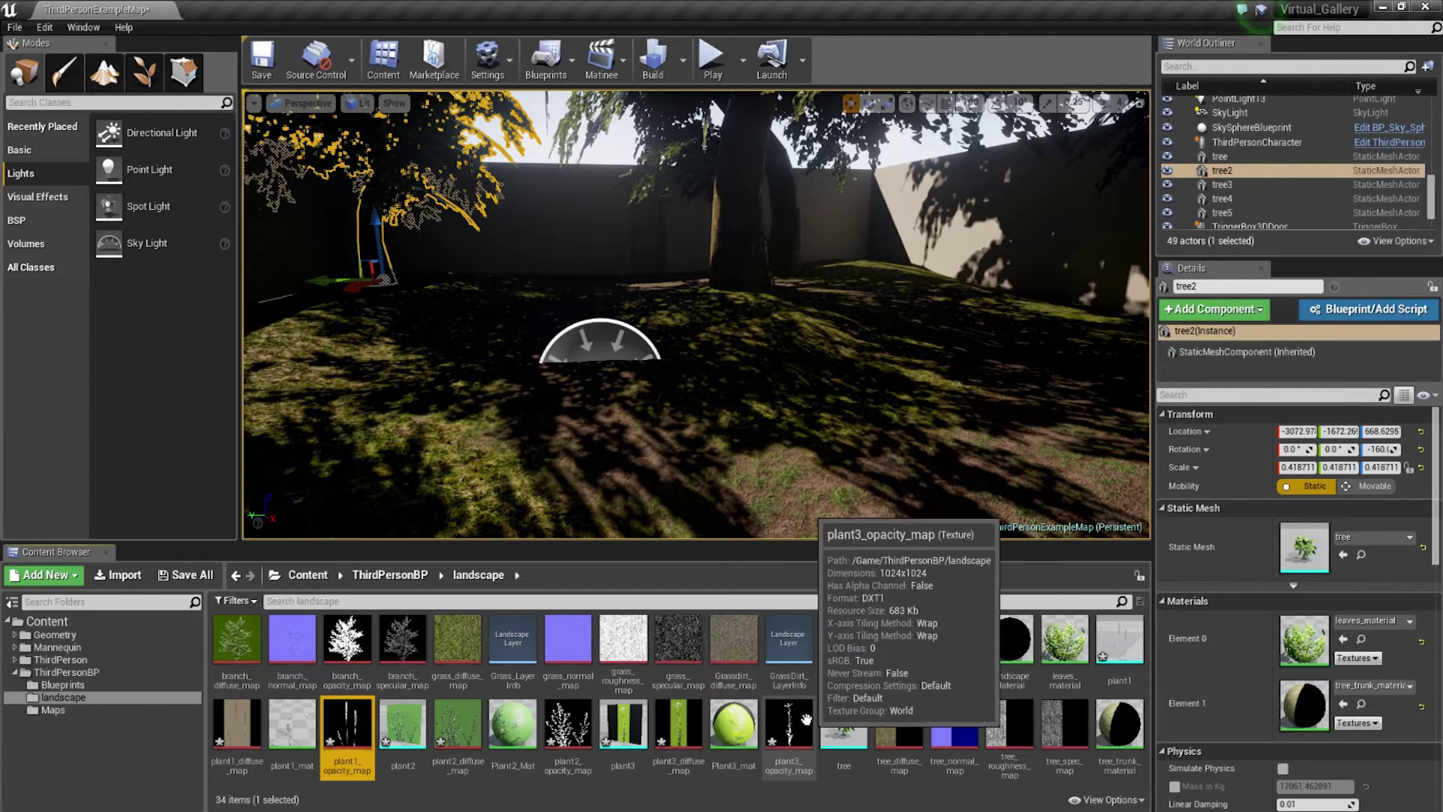
{"action": "left_click", "coordinate": [805, 720]}
- Save the courtyard level map with Ctrl+S
{"action": "right_click_drag", "start_coordinate": [631, 429], "coordinate": [537, 420]}
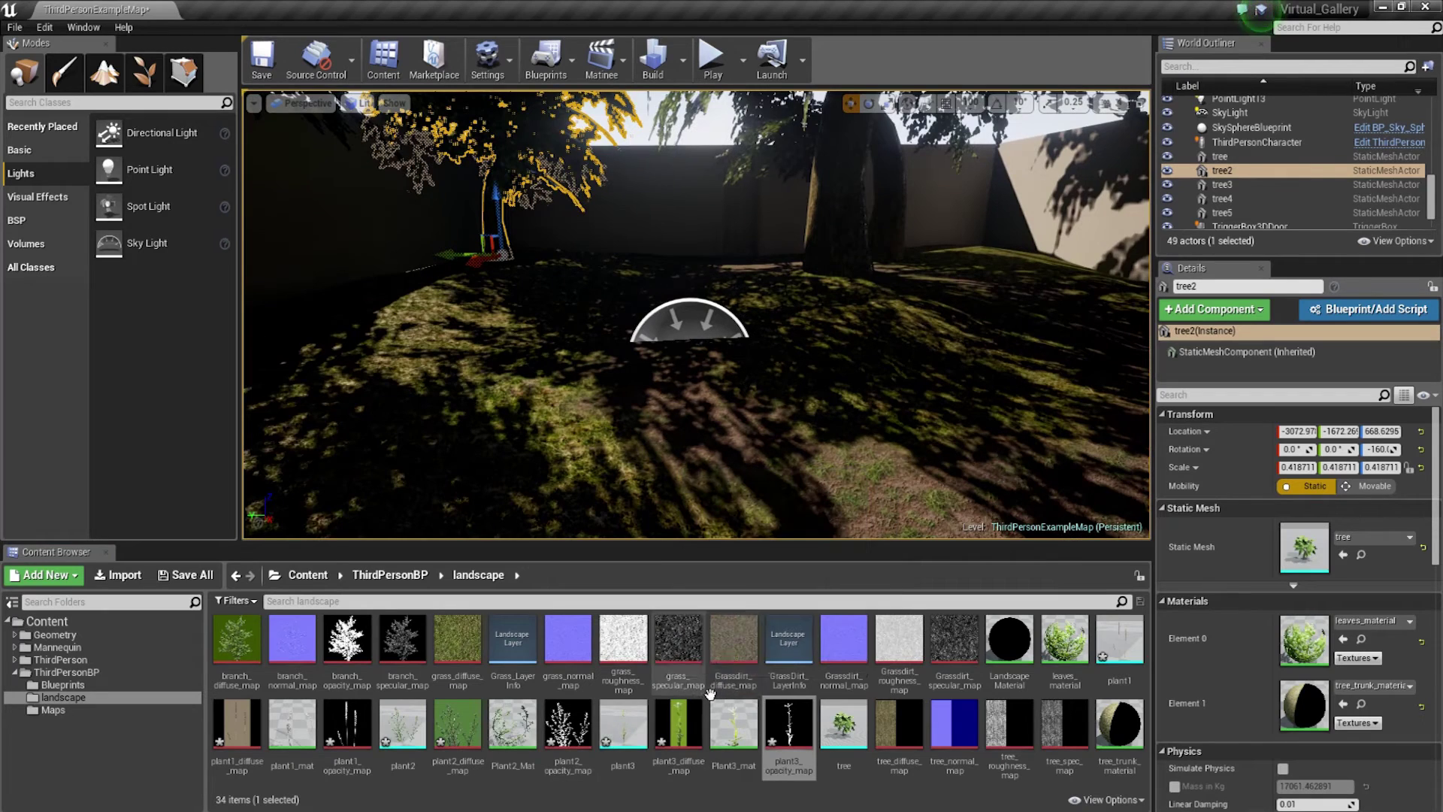
{"action": "key", "text": "ctrl+s"}
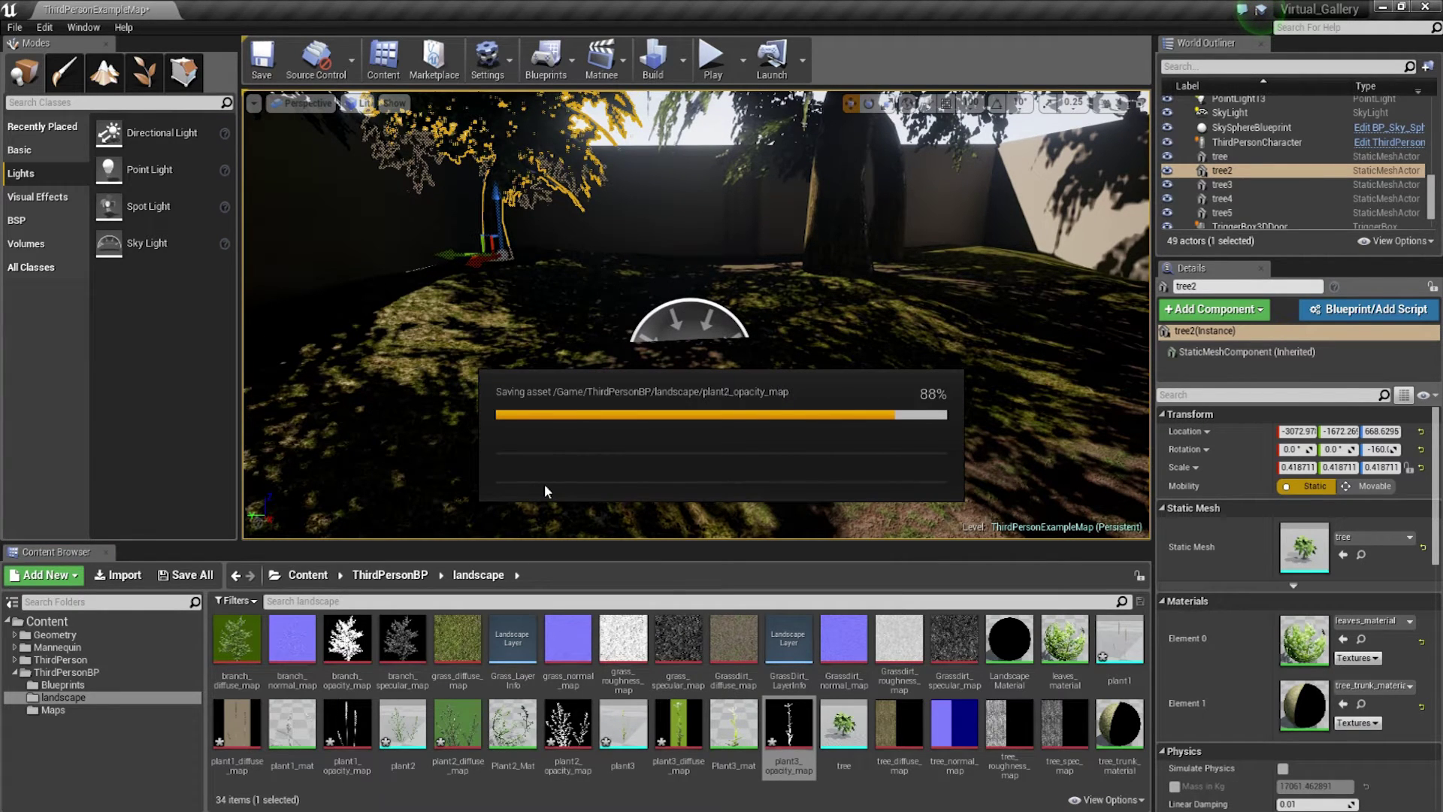
{"action": "right_click_drag", "start_coordinate": [698, 316], "coordinate": [704, 293]}
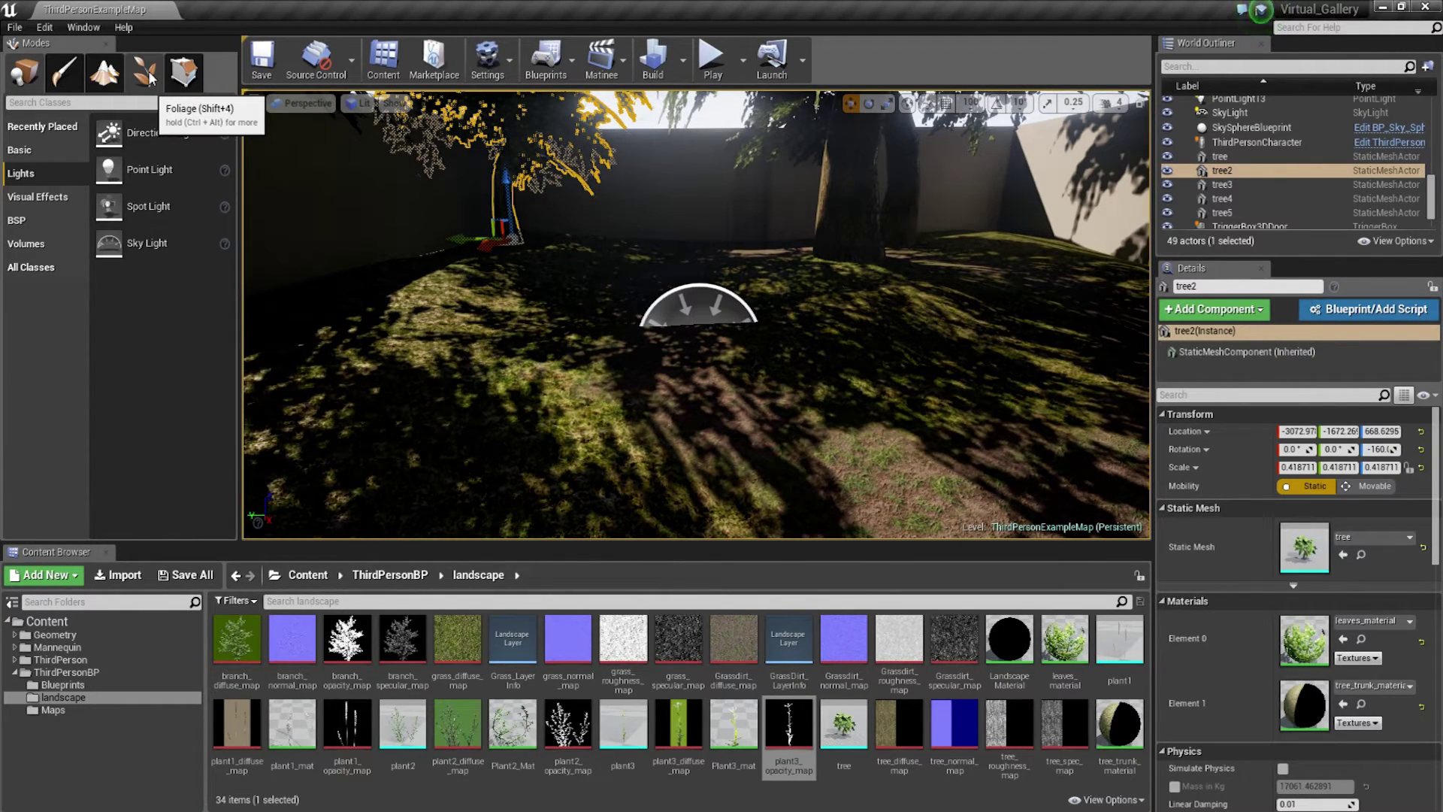
- In Foliage mode, add the plant1, plant2 and plant3 meshes as foliage types
{"action": "left_click", "coordinate": [149, 77]}
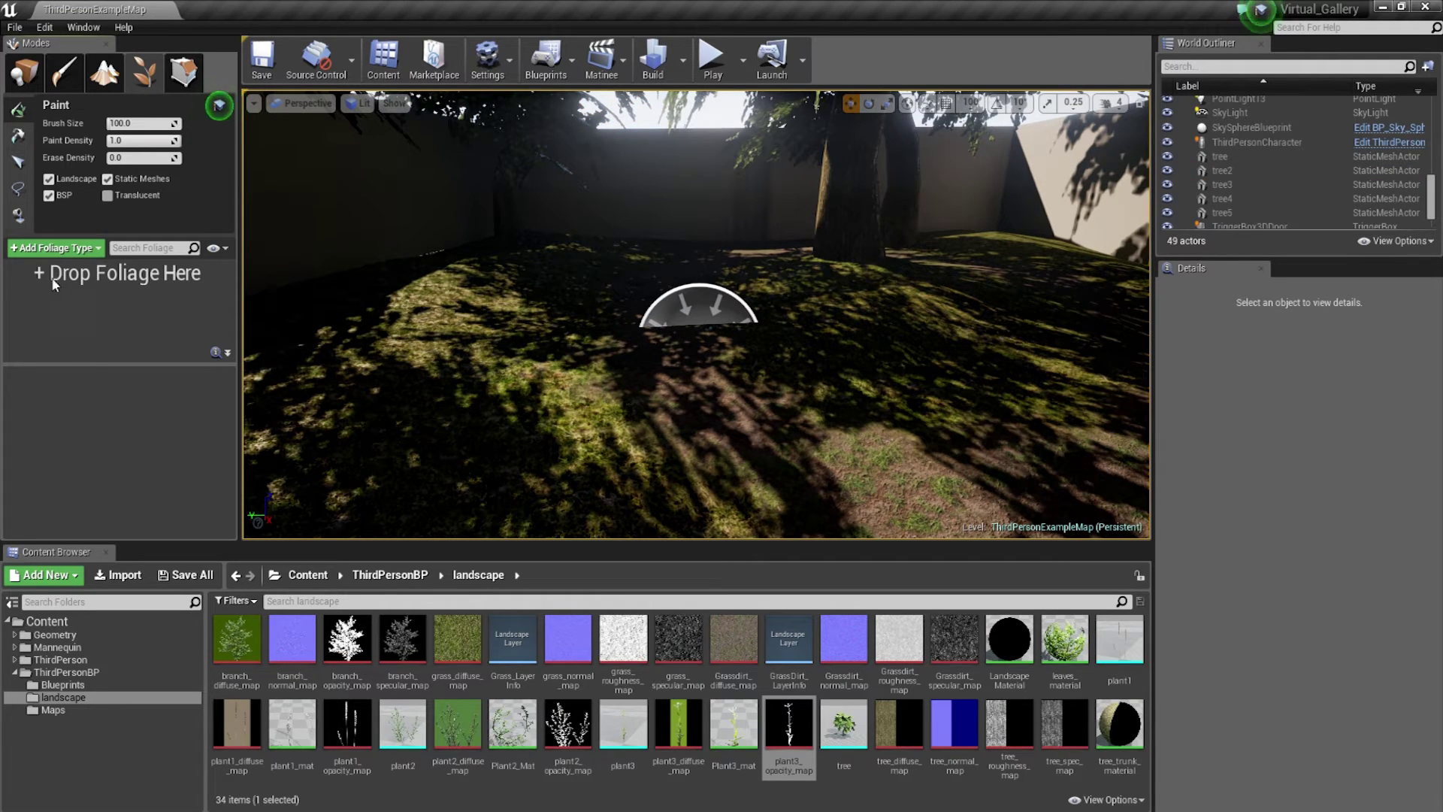
{"action": "left_click", "coordinate": [624, 731]}
{"action": "left_click", "coordinate": [403, 731], "text": "ctrl"}
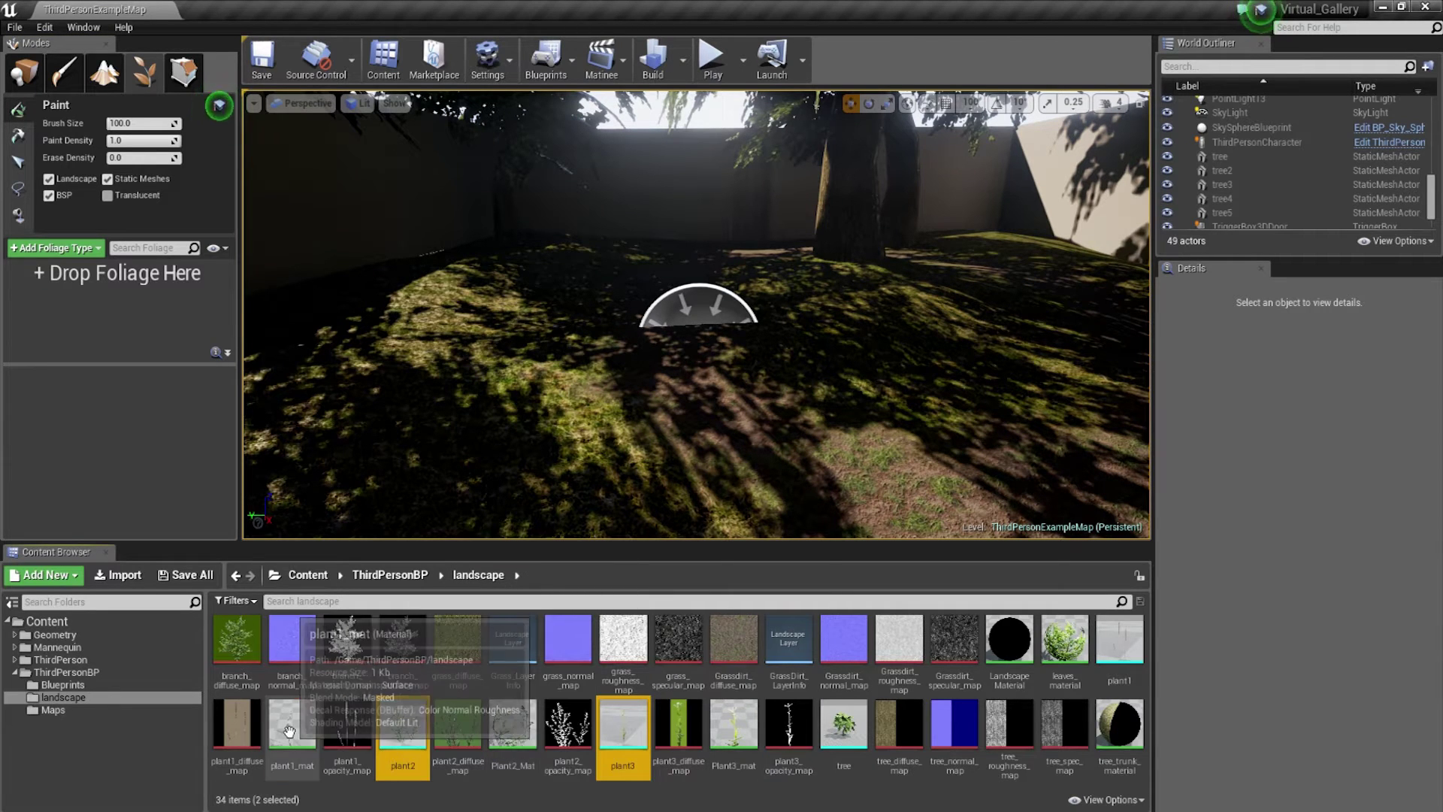
{"action": "left_click", "coordinate": [1119, 648], "text": "ctrl"}
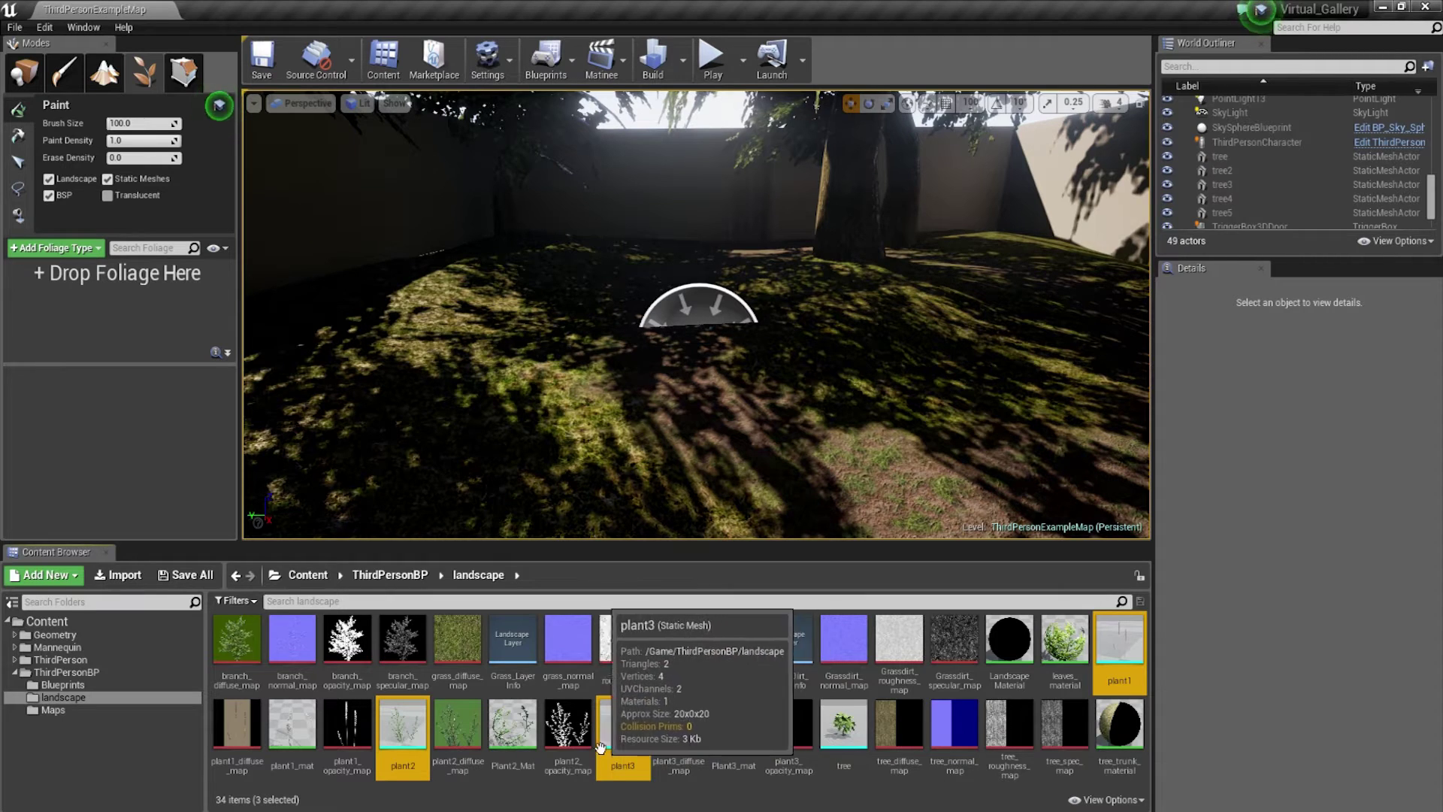
{"action": "mouse_move", "coordinate": [1111, 660]}
{"action": "left_mouse_down"}
{"action": "mouse_move", "coordinate": [299, 488]}
{"action": "mouse_move", "coordinate": [81, 316]}
{"action": "left_mouse_up"}
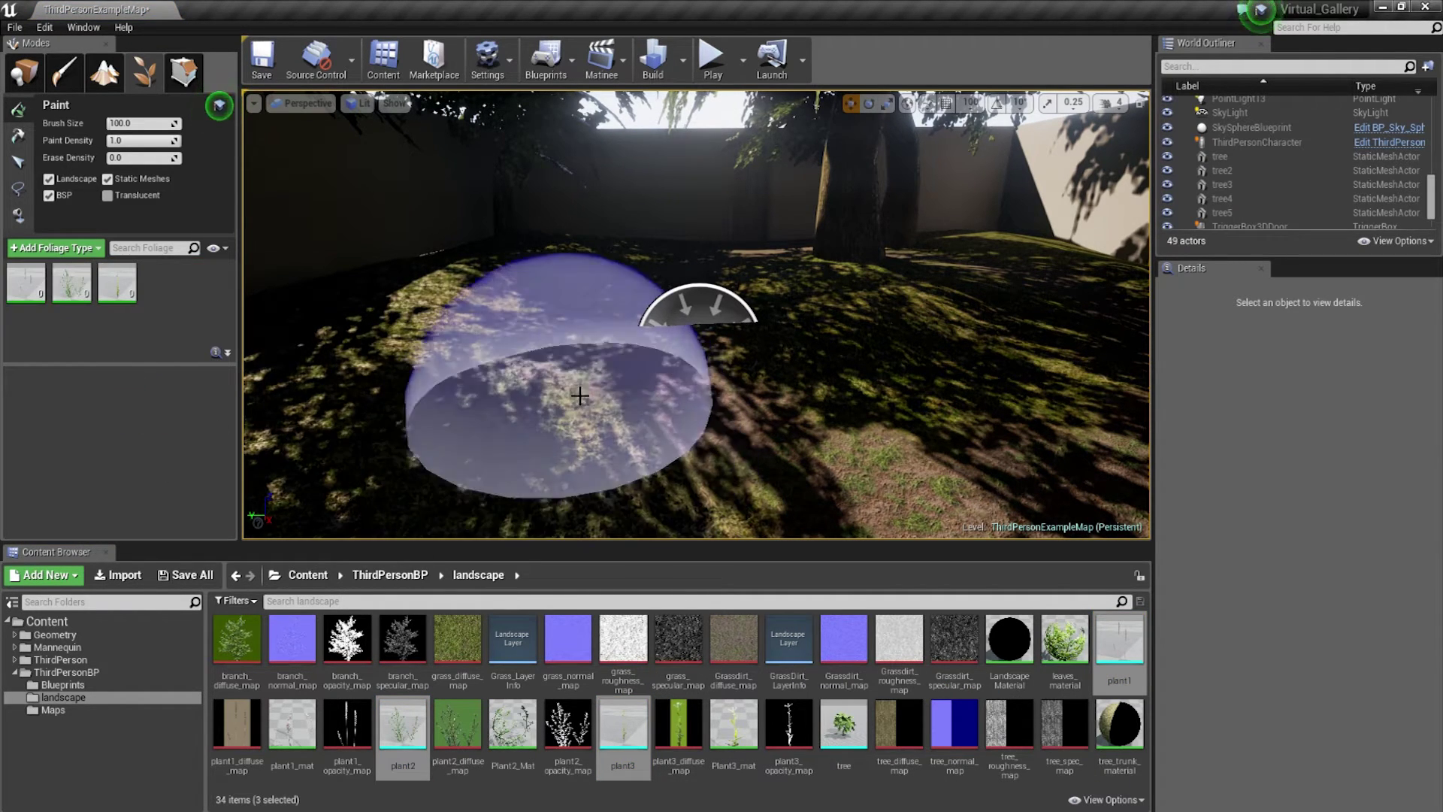
{"action": "left_click", "coordinate": [526, 435]}
- Test-paint plants across the courtyard ground, then undo those strokes
{"action": "left_click_drag", "start_coordinate": [524, 434], "coordinate": [824, 496]}
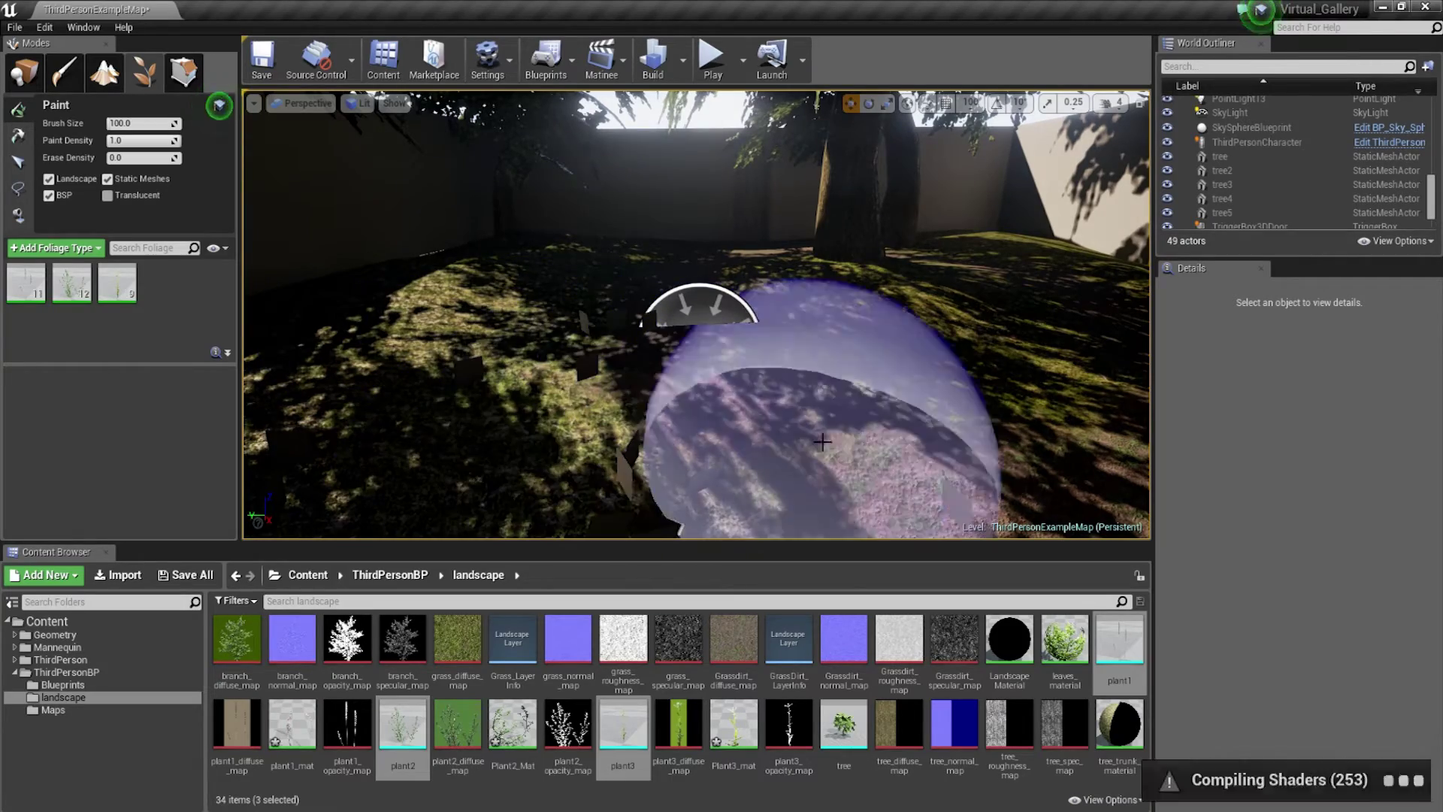
{"action": "mouse_move", "coordinate": [662, 388]}
{"action": "right_mouse_down"}
{"action": "mouse_move", "coordinate": [586, 276]}
{"action": "mouse_move", "coordinate": [914, 271]}
{"action": "mouse_move", "coordinate": [387, 146]}
{"action": "right_mouse_up"}
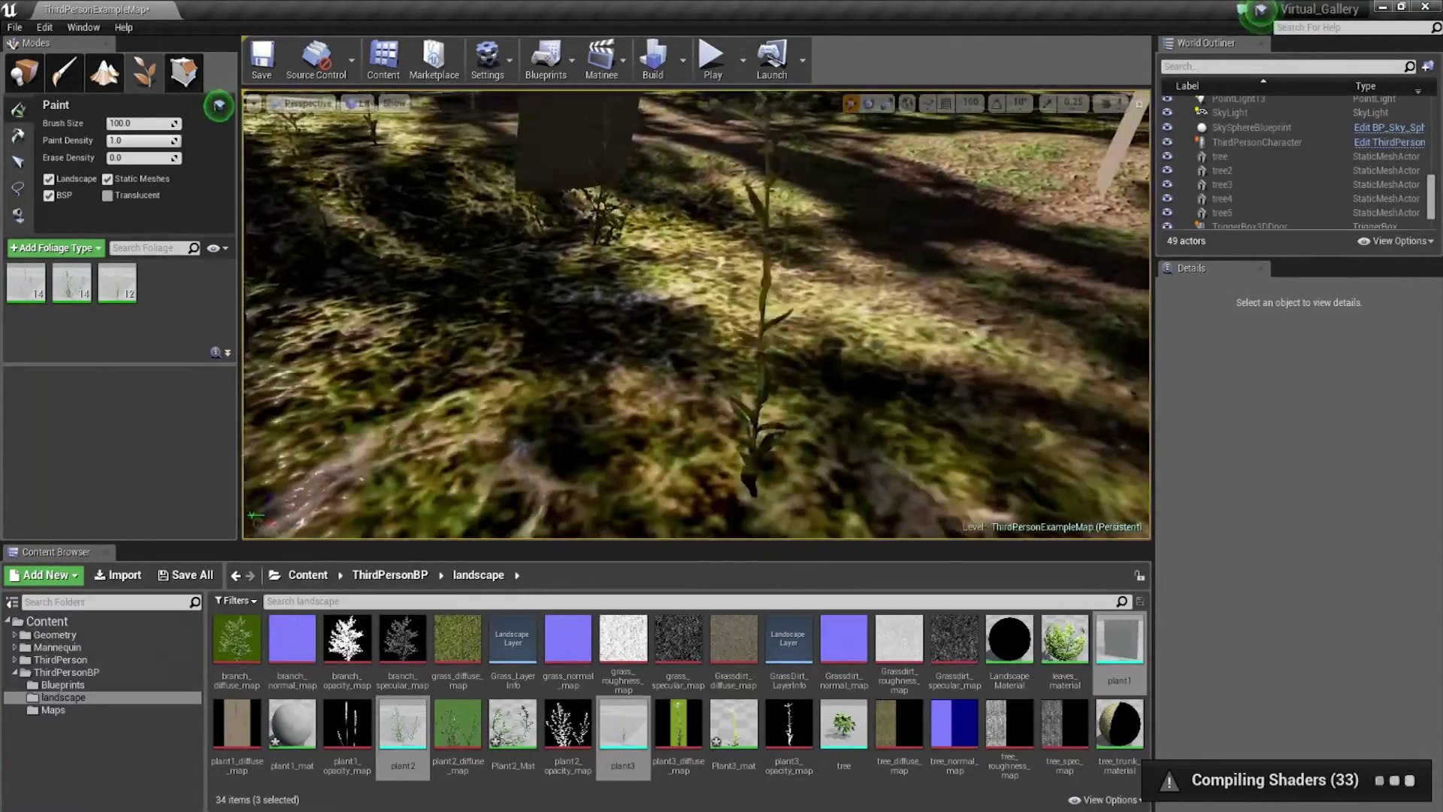
{"action": "mouse_move", "coordinate": [697, 316]}
{"action": "right_mouse_down"}
{"action": "mouse_move", "coordinate": [666, 299]}
{"action": "mouse_move", "coordinate": [752, 367]}
{"action": "mouse_move", "coordinate": [978, 239]}
{"action": "right_mouse_up"}
{"action": "key", "text": "ctrl+z"}
{"action": "right_click_drag", "start_coordinate": [697, 330], "coordinate": [697, 330]}
{"action": "key", "text": "ctrl+z"}
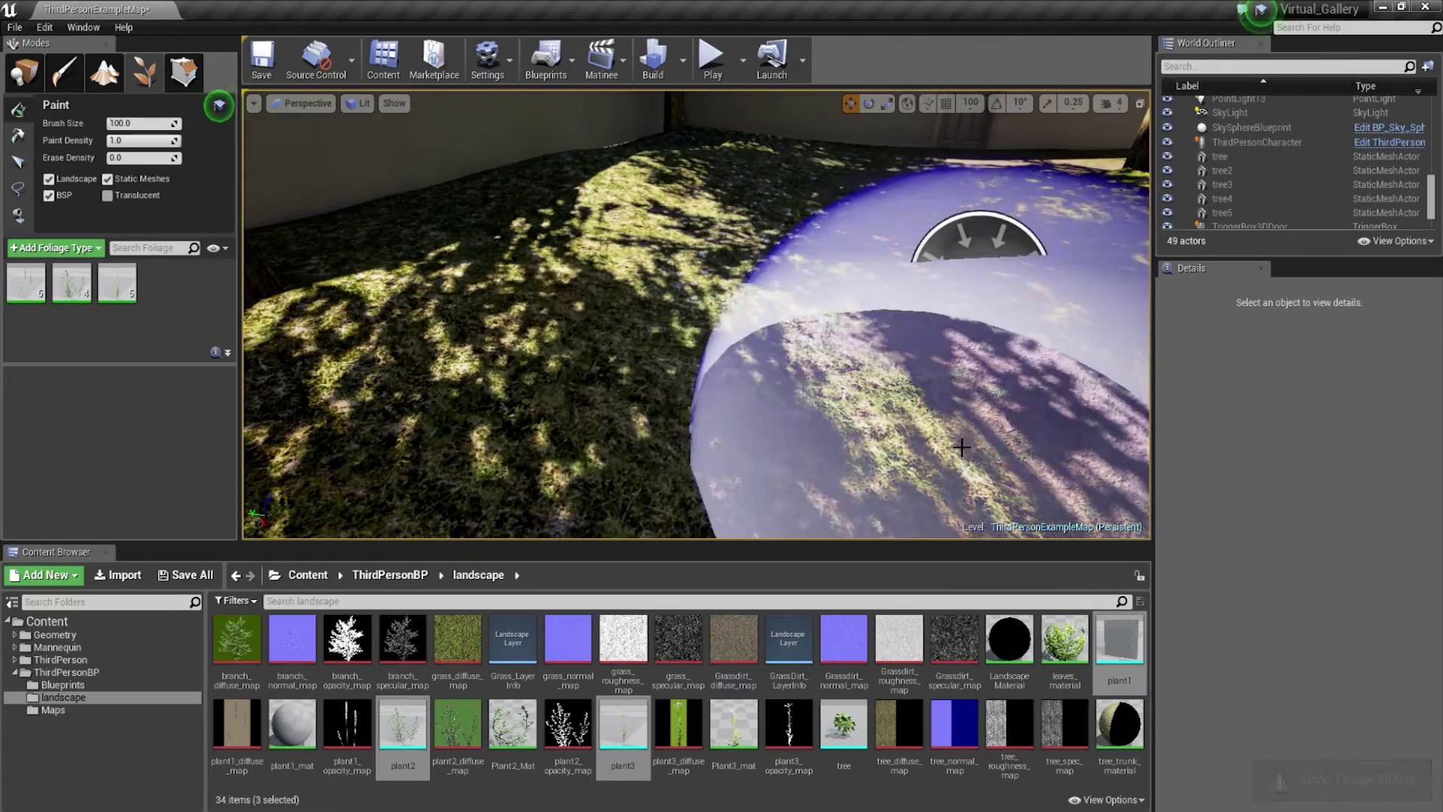
{"action": "right_click_drag", "start_coordinate": [967, 387], "coordinate": [967, 388]}
{"action": "right_click_drag", "start_coordinate": [930, 327], "coordinate": [848, 331]}
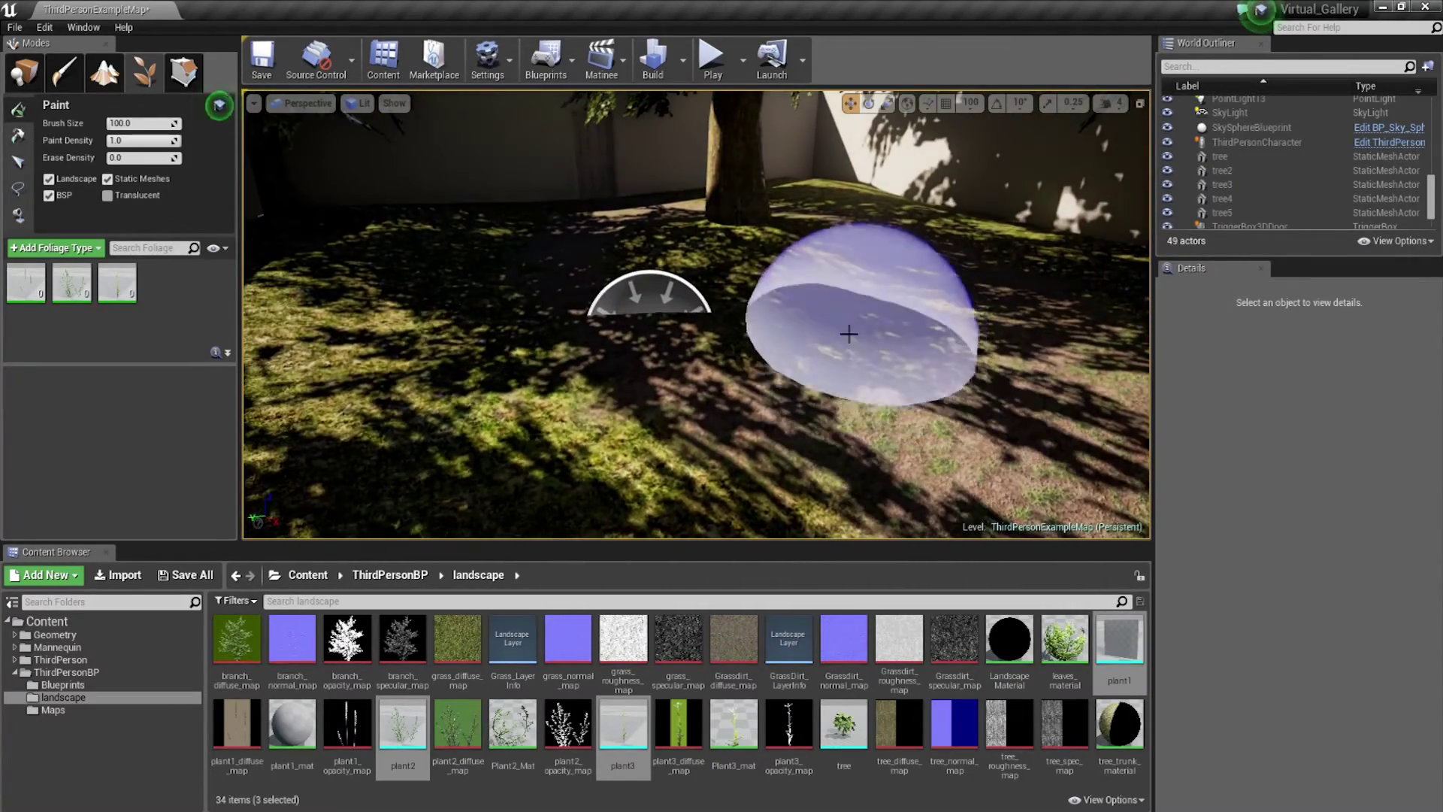
{"action": "left_click_drag", "start_coordinate": [848, 332], "coordinate": [388, 441]}
{"action": "right_click_drag", "start_coordinate": [663, 482], "coordinate": [664, 483]}
{"action": "key", "text": "ctrl+z"}
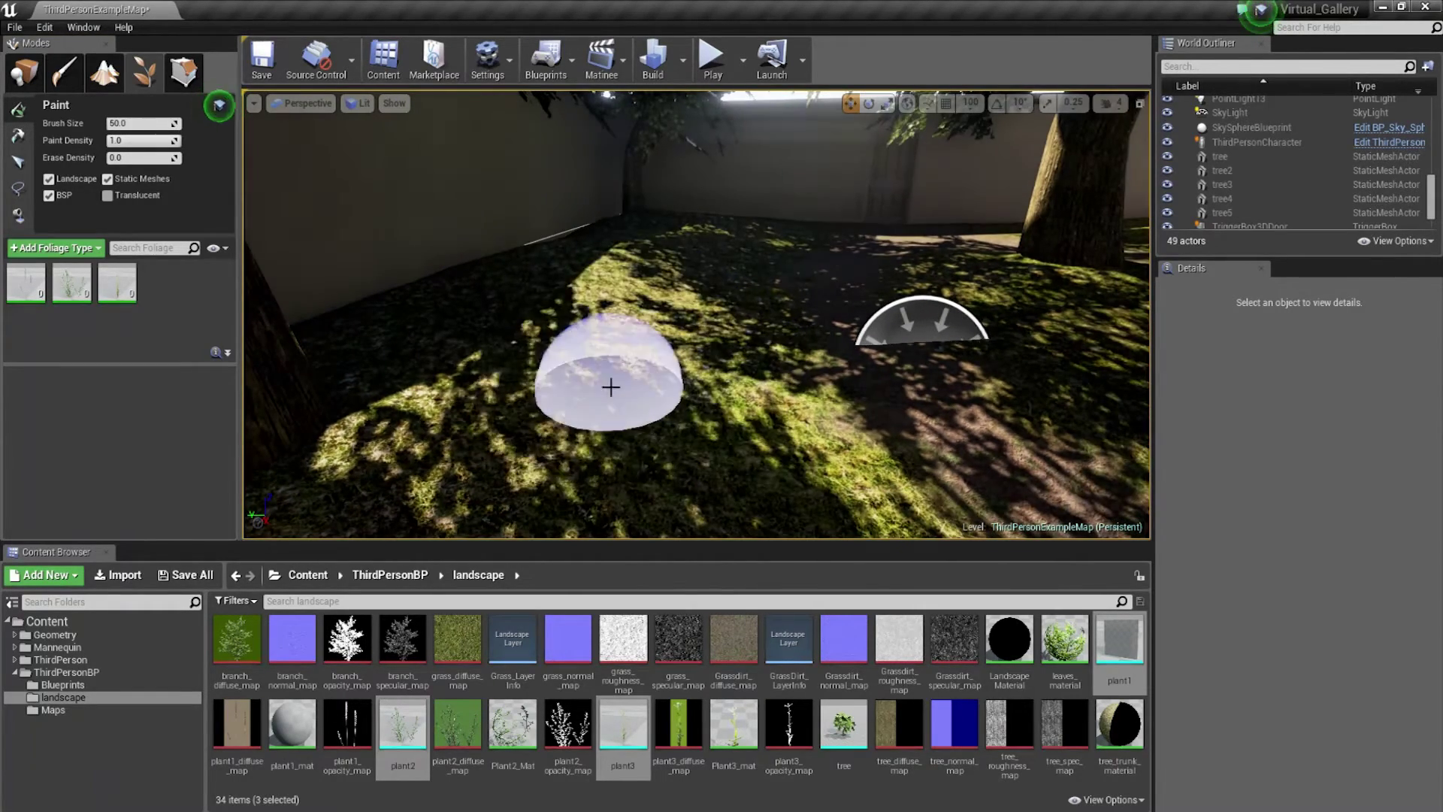
- Set the foliage brush size to about 55
{"action": "key", "text": "bracketleft"}
{"action": "key", "text": "bracketright"}
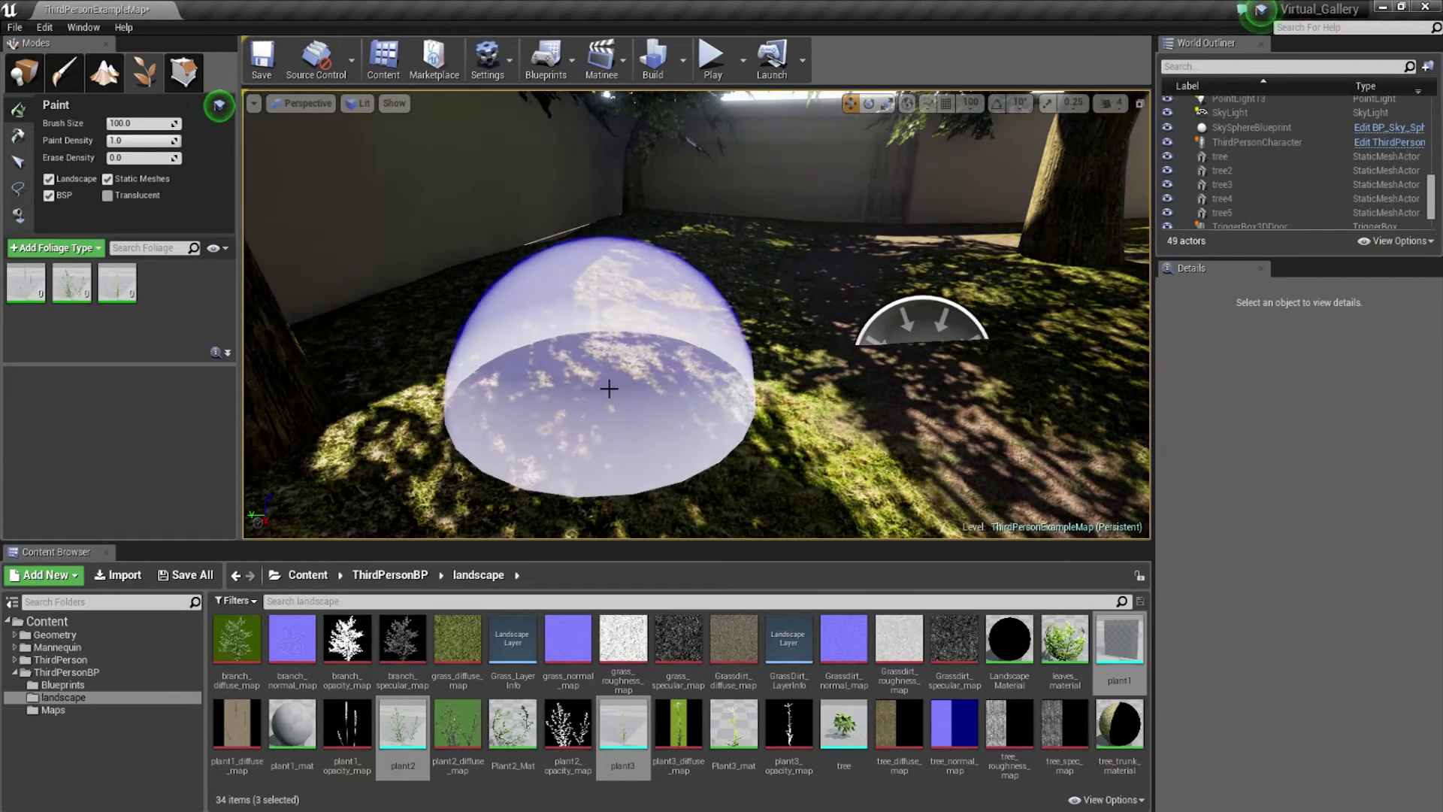
{"action": "key", "text": "bracketright"}
{"action": "key", "text": "bracketleft"}
{"action": "key", "text": "bracketleft"}
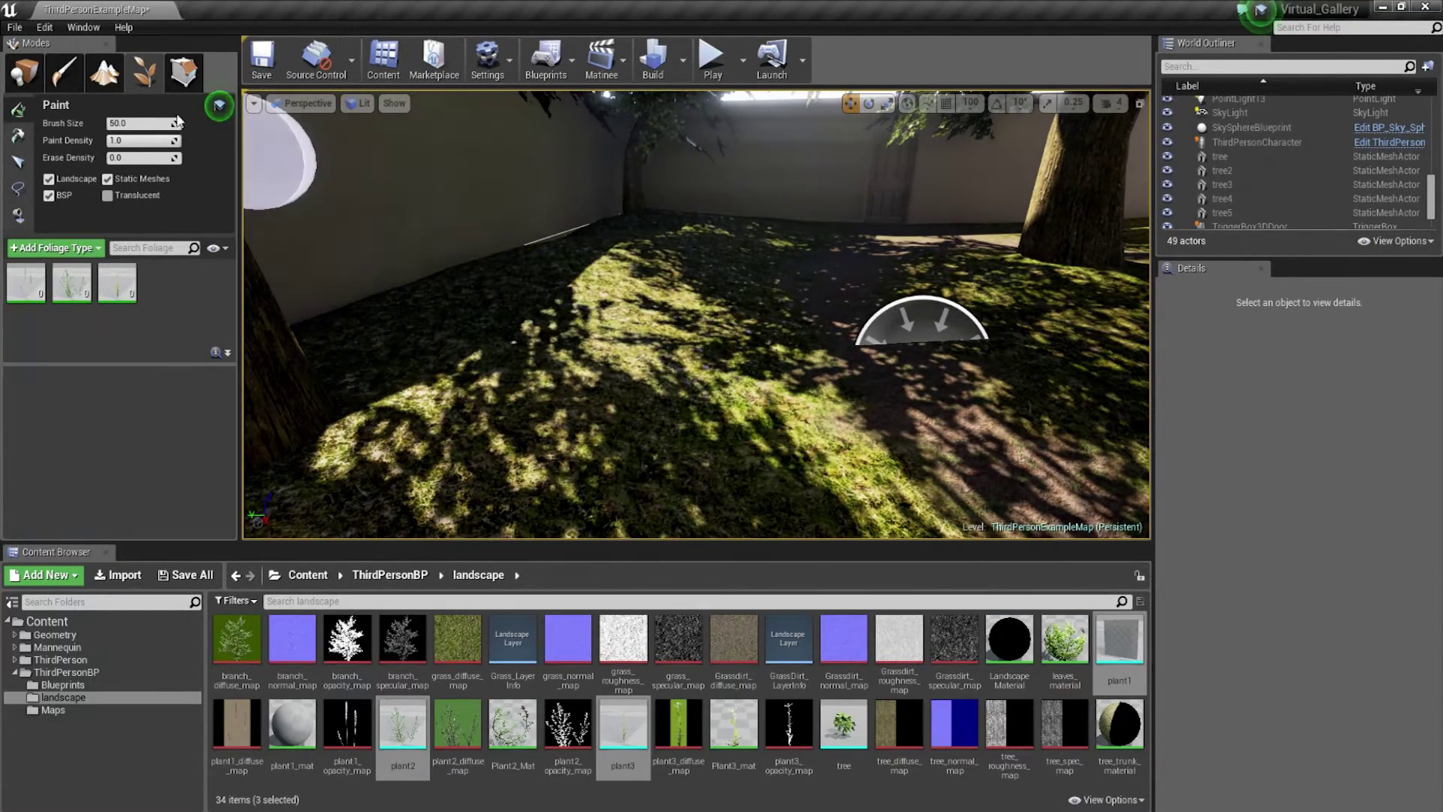
{"action": "left_click_drag", "start_coordinate": [133, 125], "coordinate": [112, 126]}
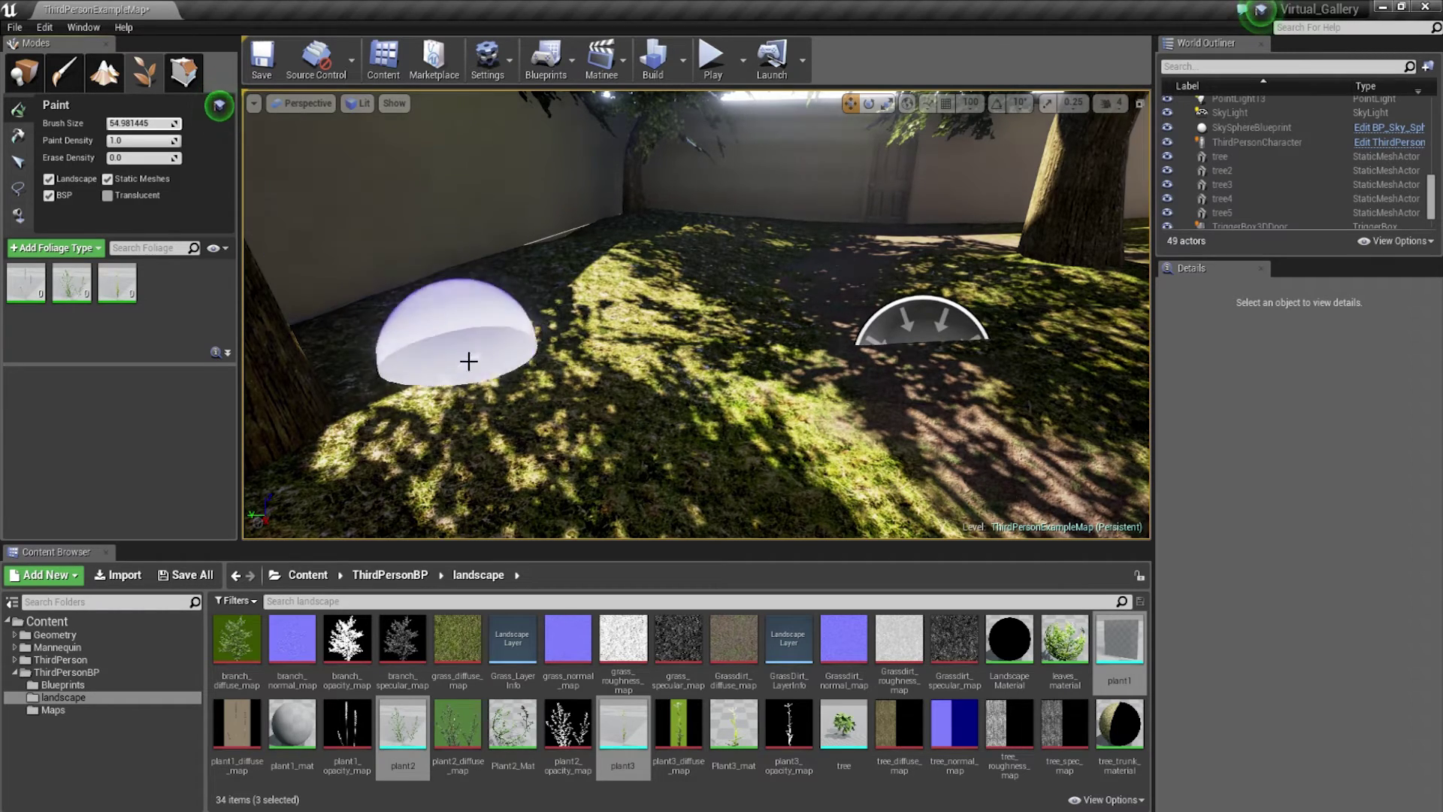
{"action": "right_click_drag", "start_coordinate": [467, 361], "coordinate": [451, 371]}
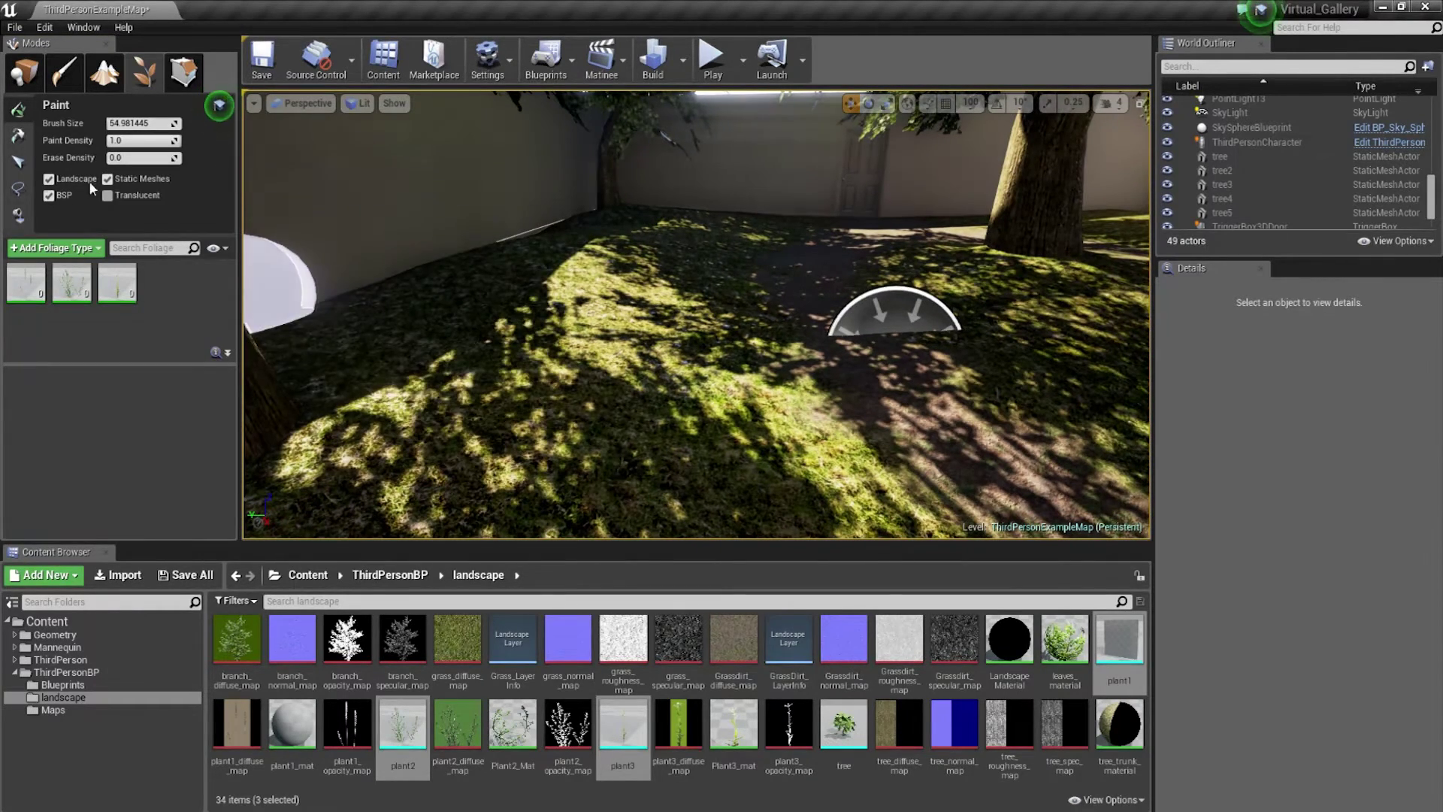
{"action": "left_click", "coordinate": [27, 293]}
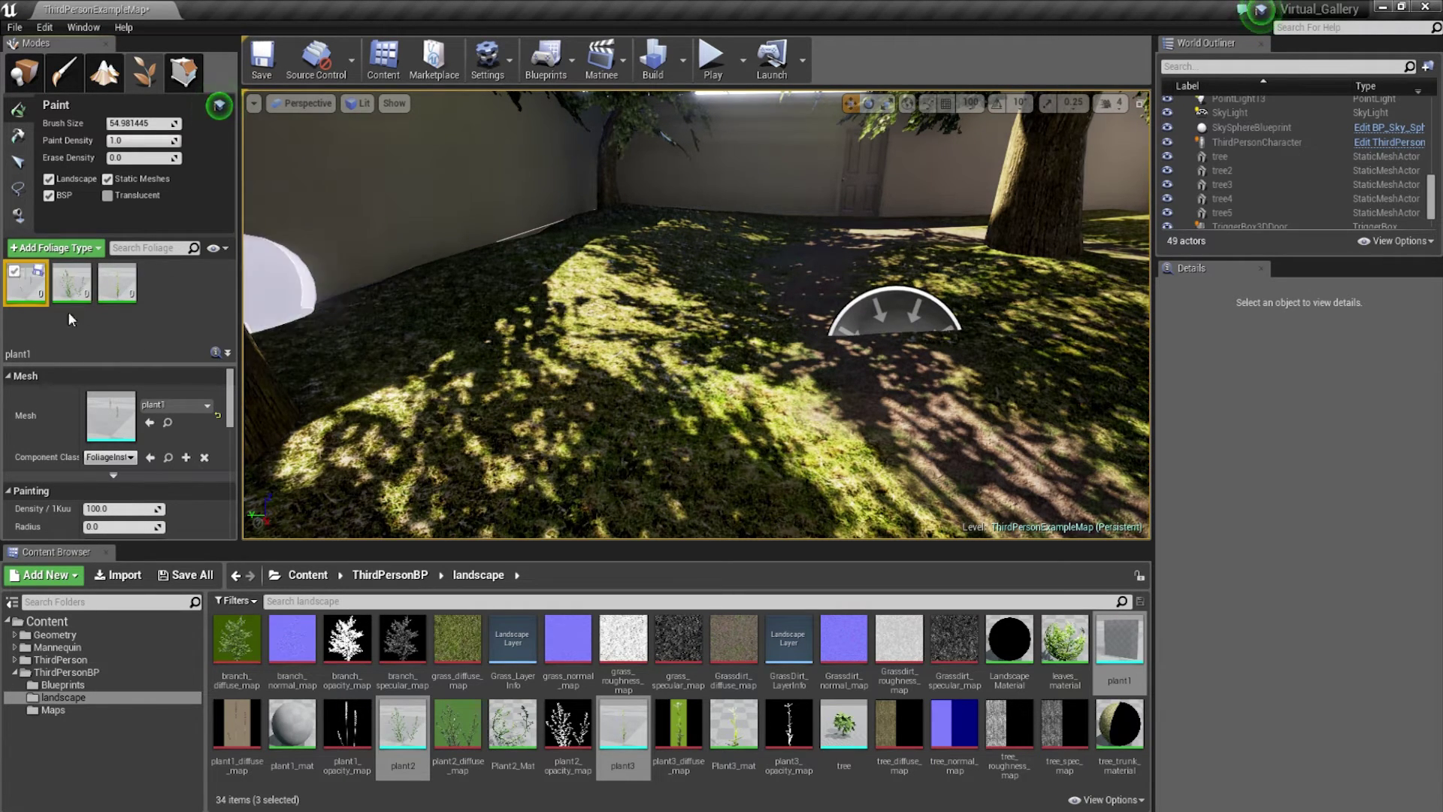
{"action": "scroll", "coordinate": [234, 419], "scroll_direction": "down", "scroll_amount": 3}
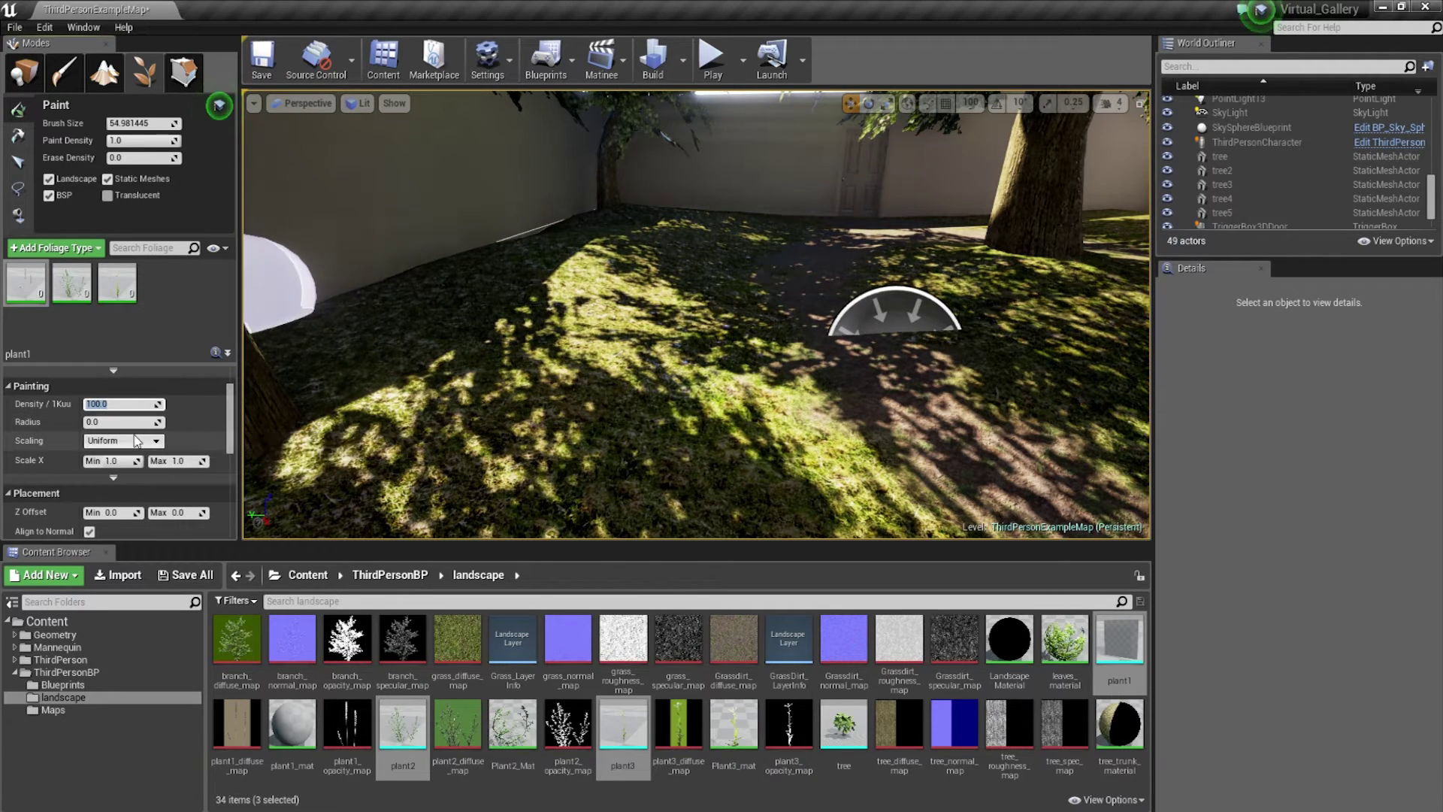
{"action": "type", "text": "600"}
- Give plant1 a density of 600 and a scale range of 1.0 to 2.0
{"action": "key", "text": "Return"}
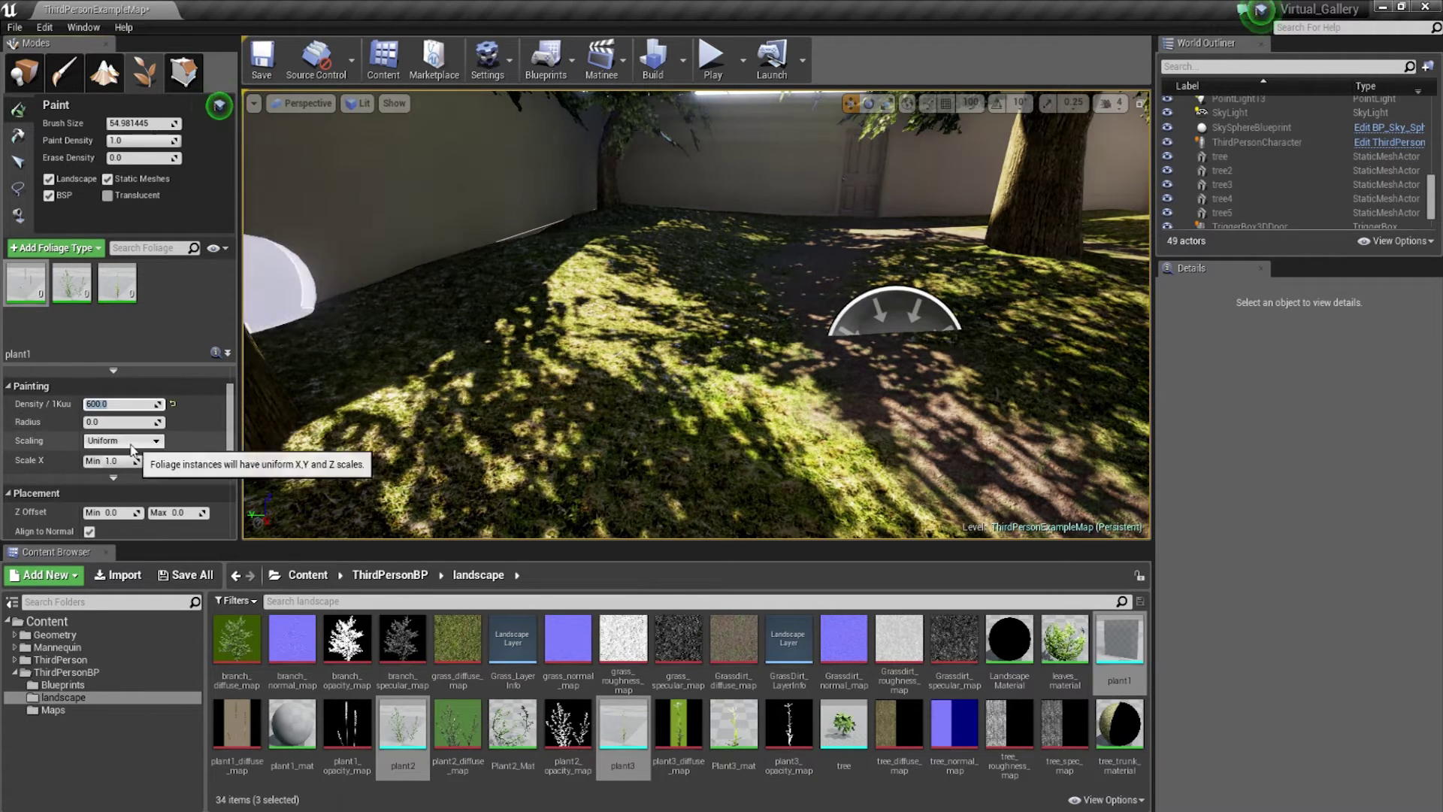
{"action": "scroll", "coordinate": [110, 452], "scroll_direction": "down", "scroll_amount": 1}
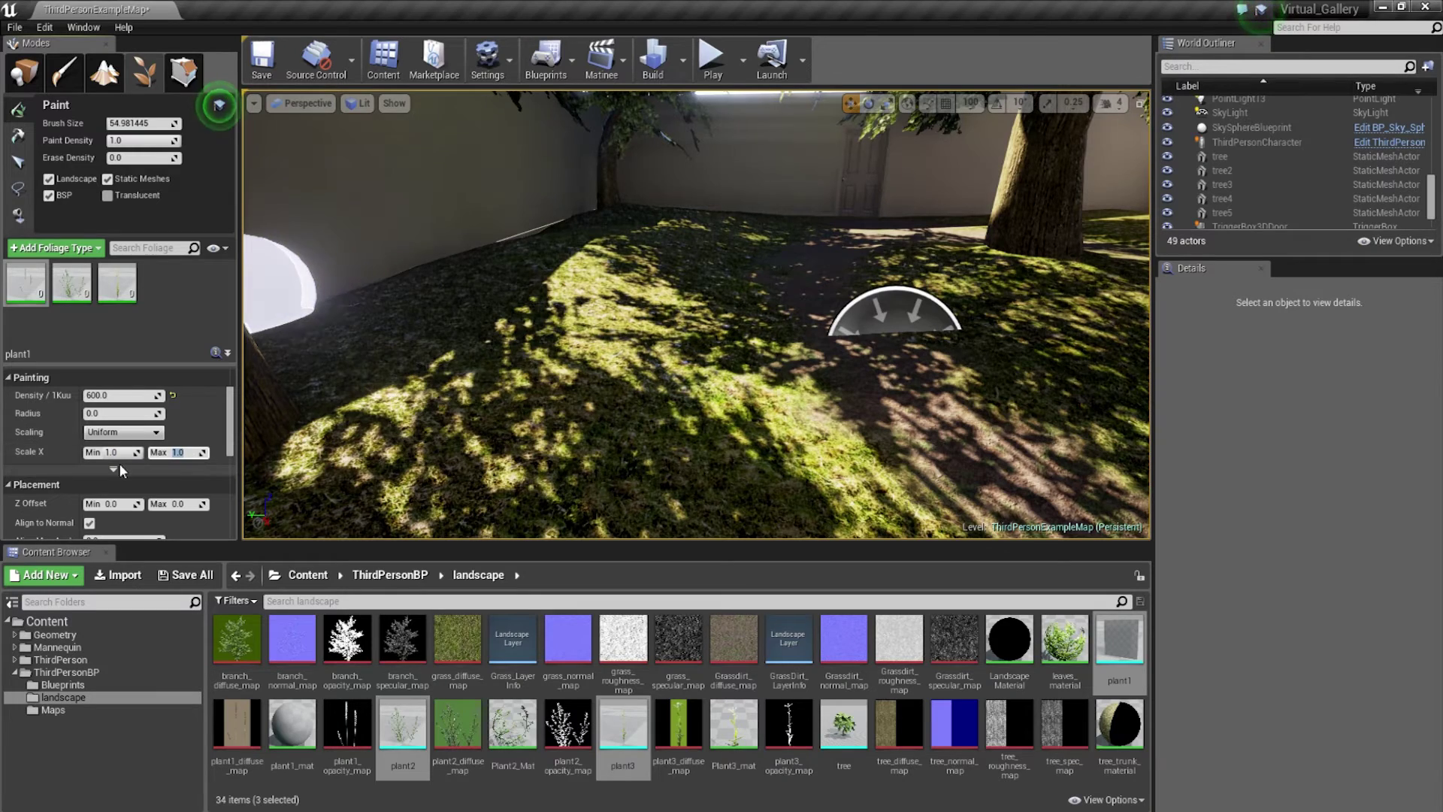
{"action": "left_click", "coordinate": [186, 452]}
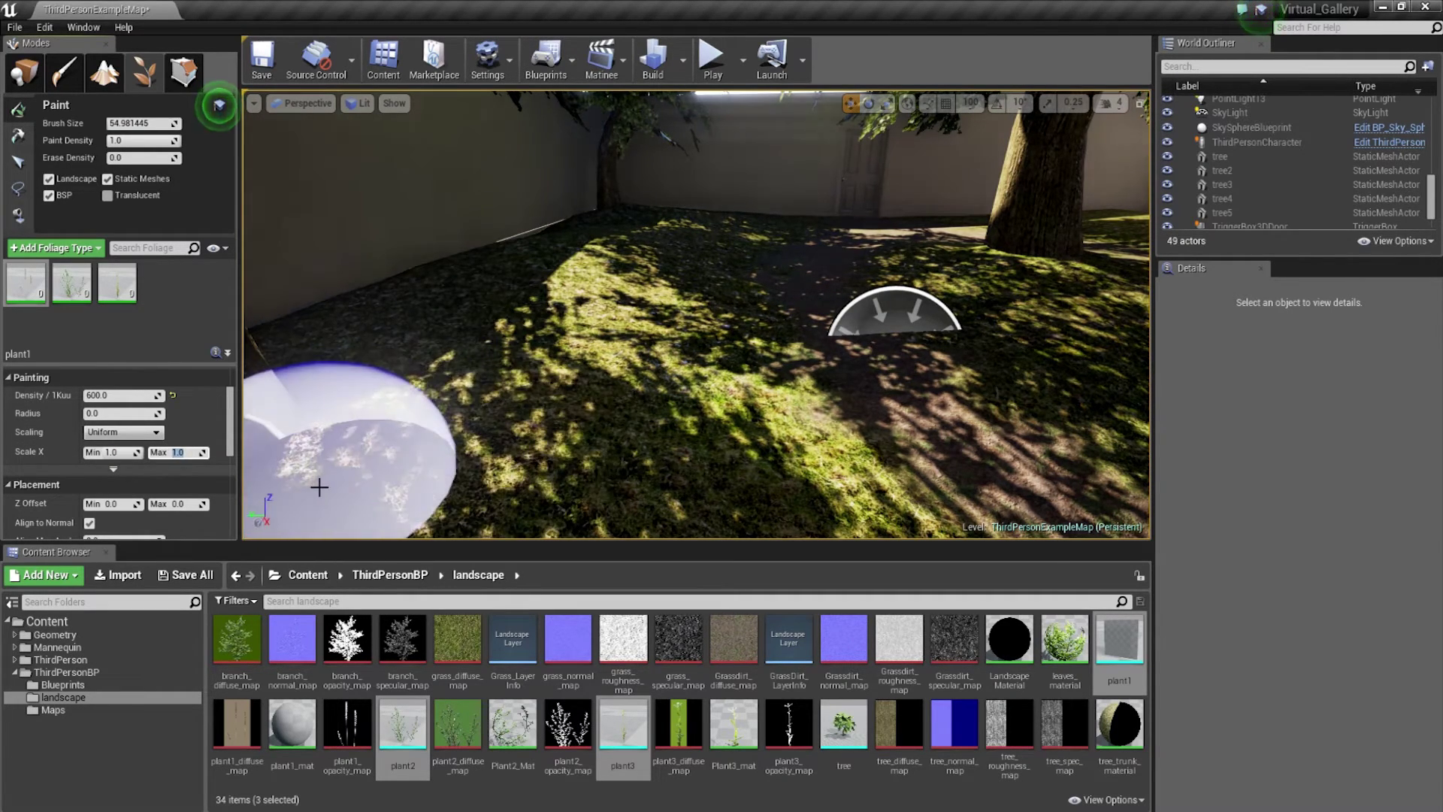
{"action": "type", "text": "2"}
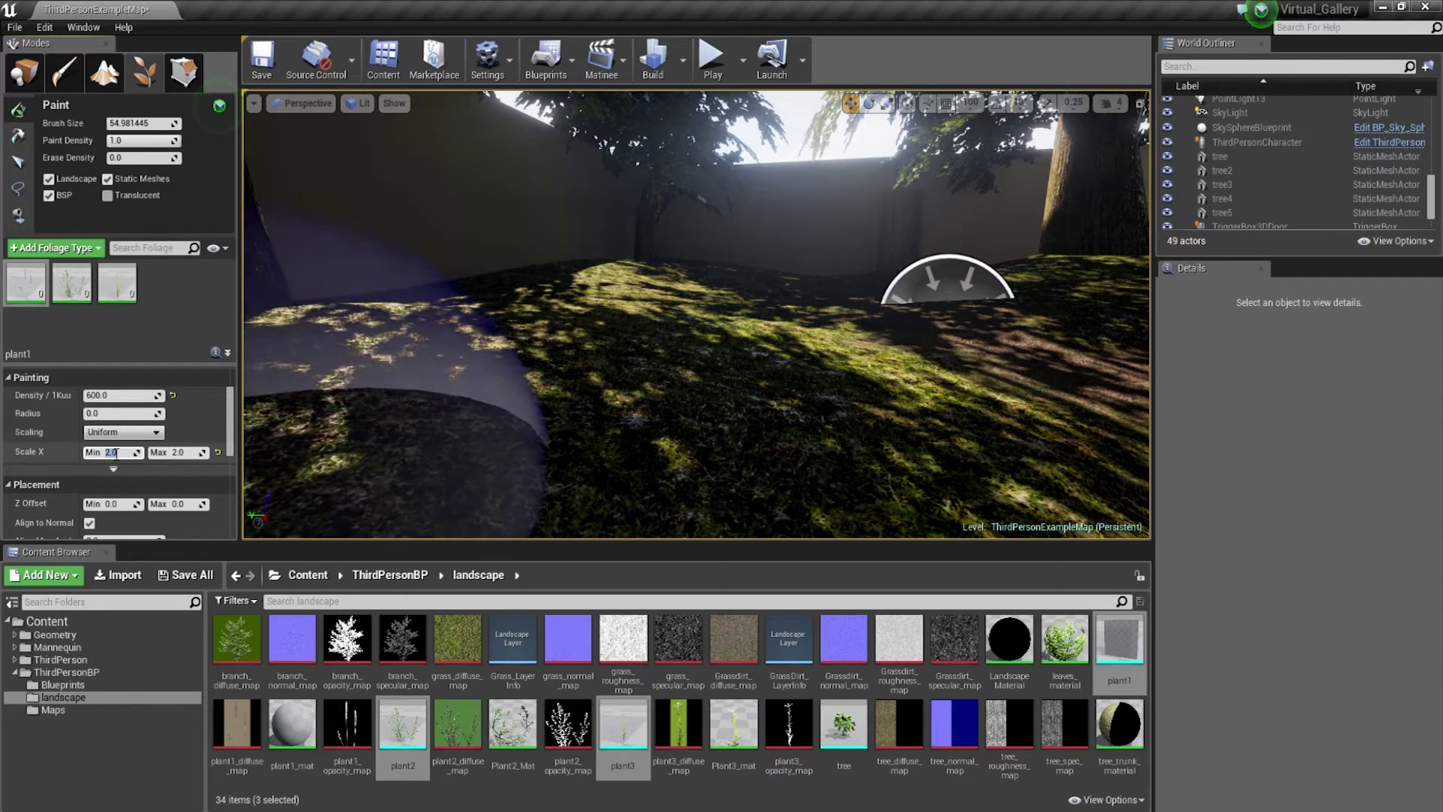
{"action": "key", "text": "shift+Tab"}
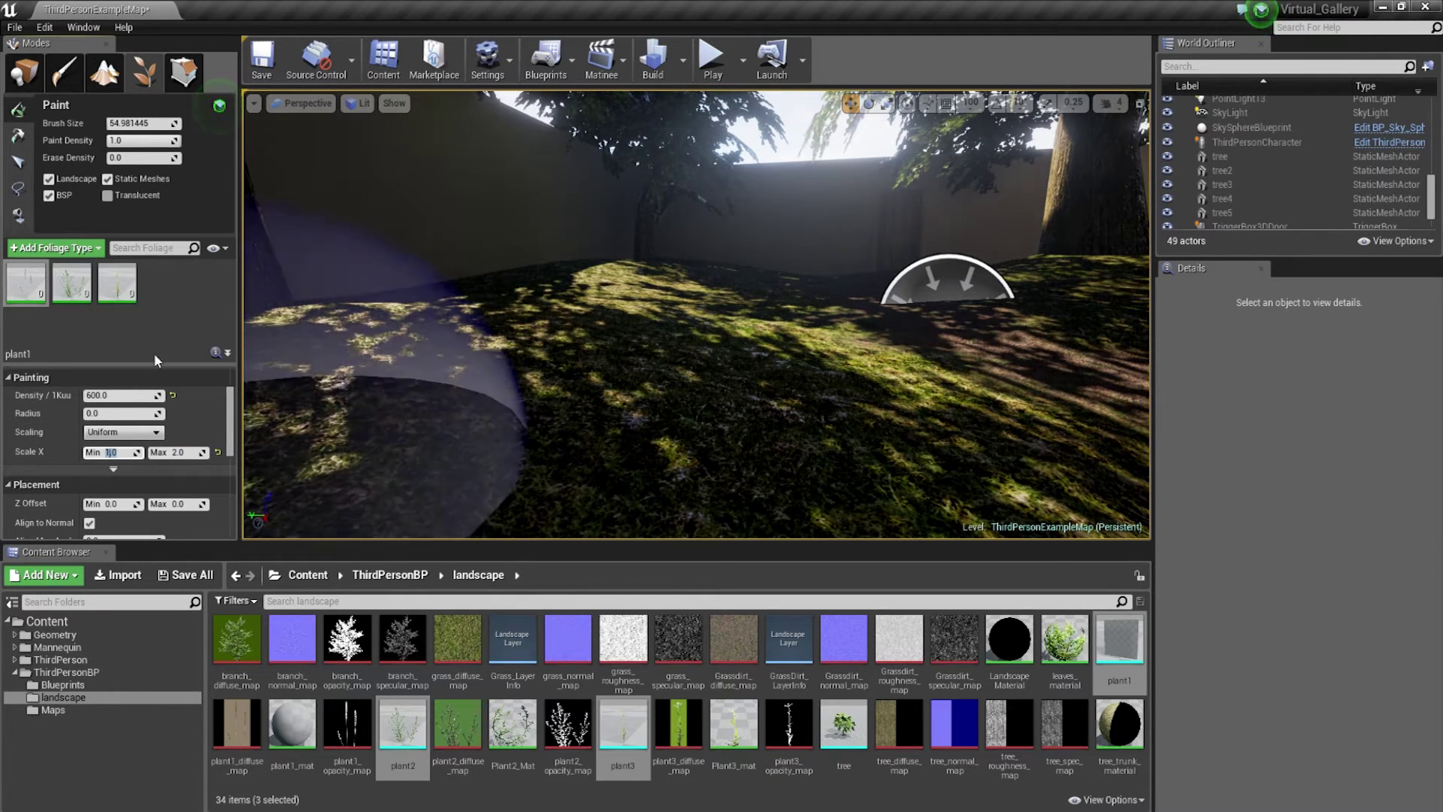
{"action": "key", "text": "Return"}
- Set plant2's density to 600 and start setting its scale range
{"action": "left_click", "coordinate": [70, 288]}
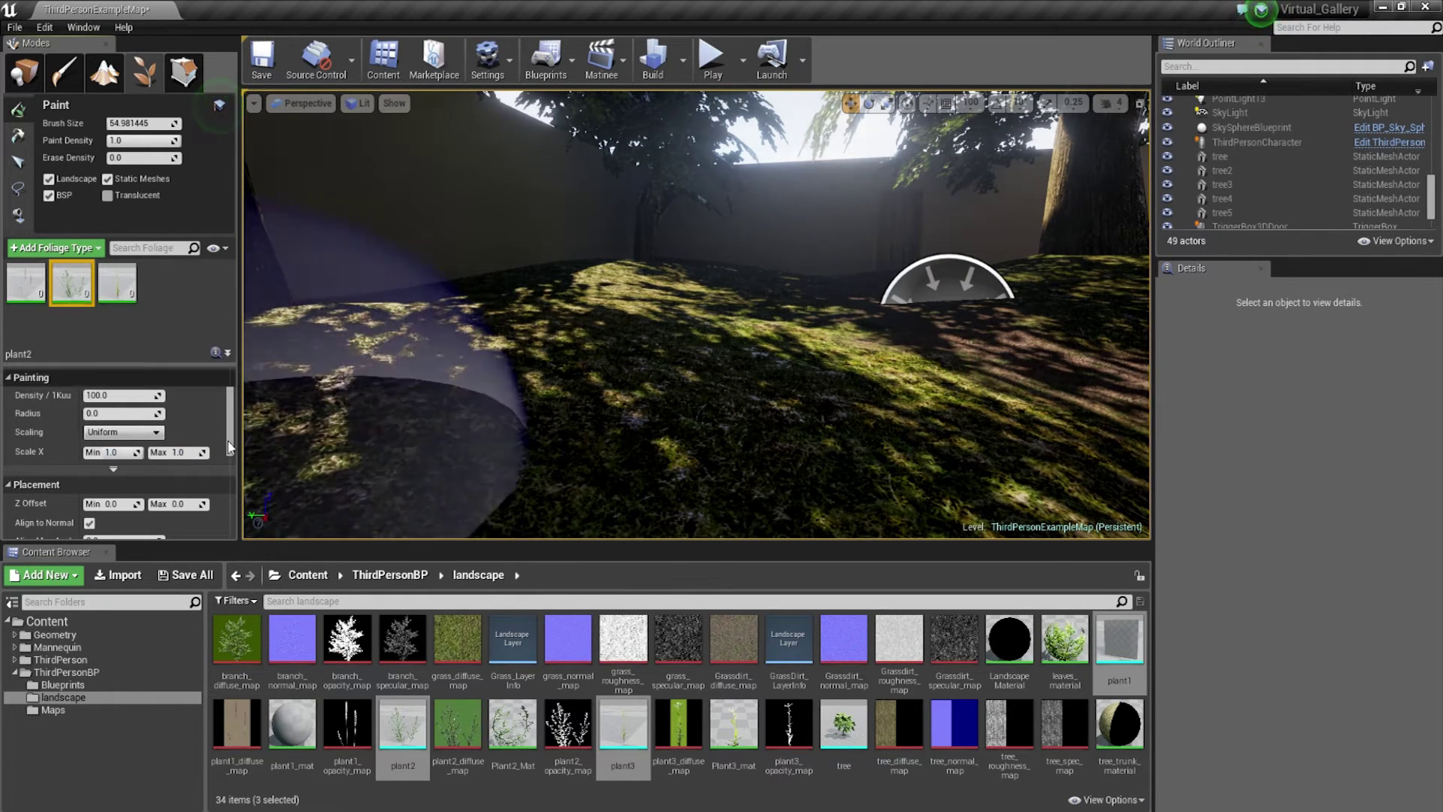
{"action": "left_click", "coordinate": [127, 394]}
{"action": "type", "text": "6"}
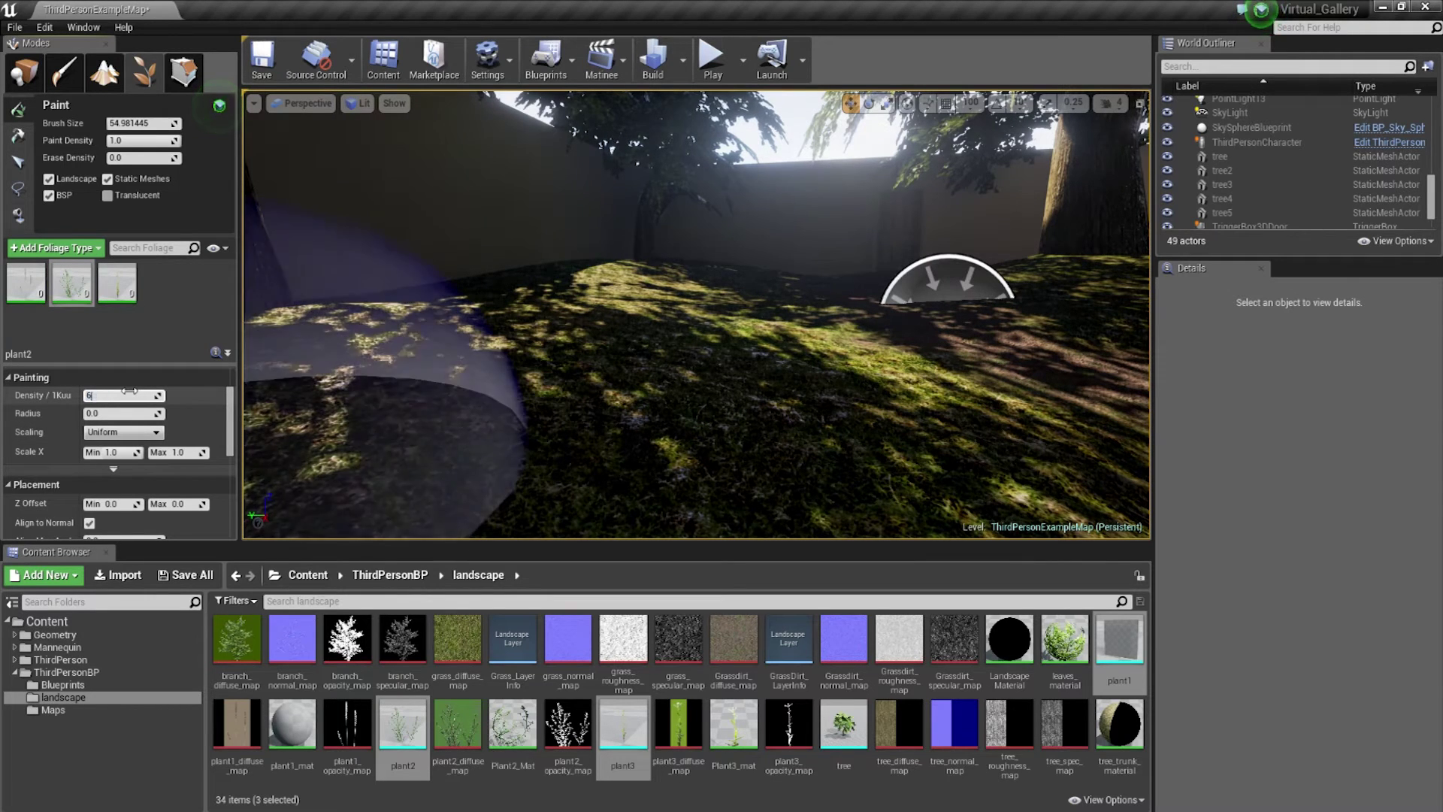
{"action": "type", "text": "00"}
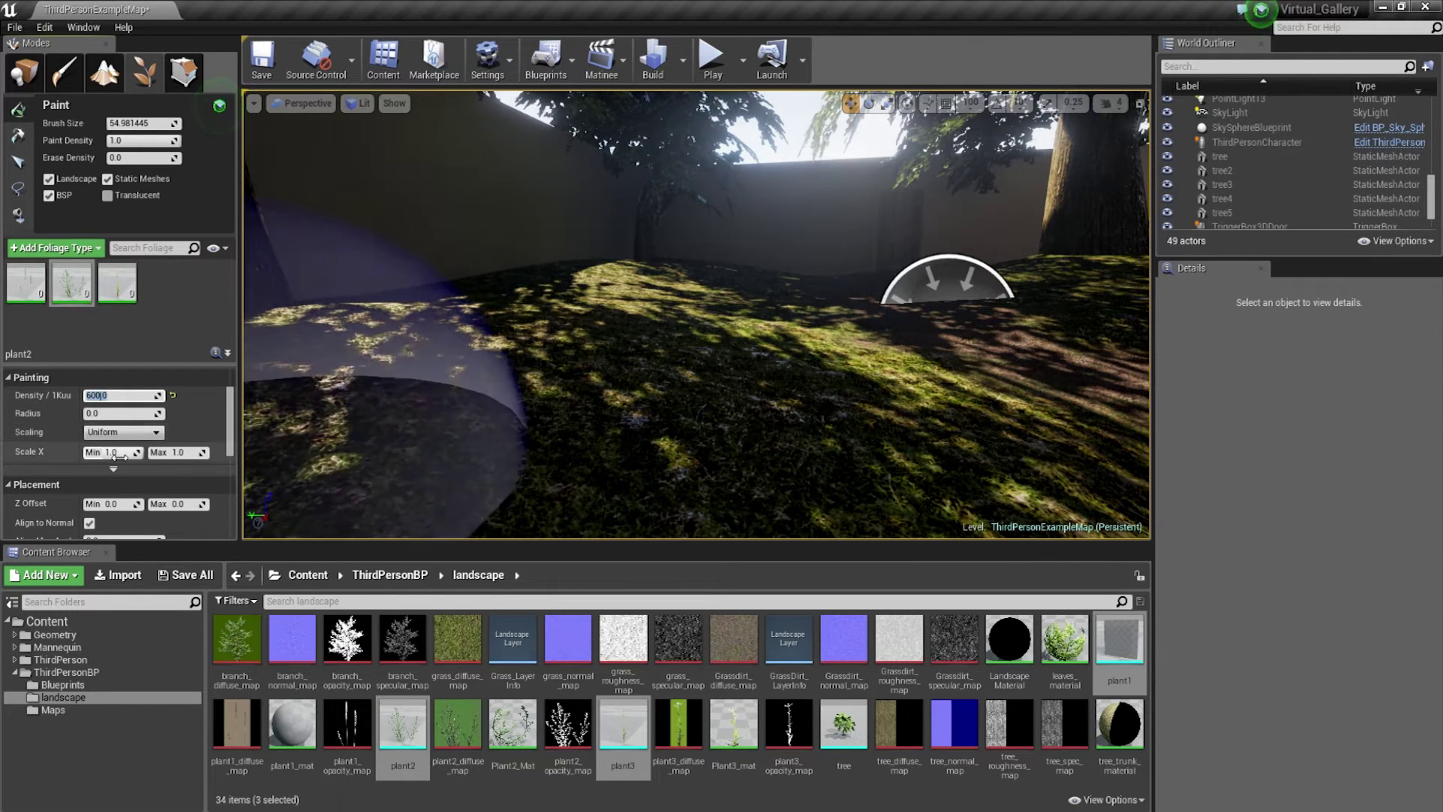
{"action": "left_click", "coordinate": [128, 452]}
{"action": "key", "text": "Tab"}
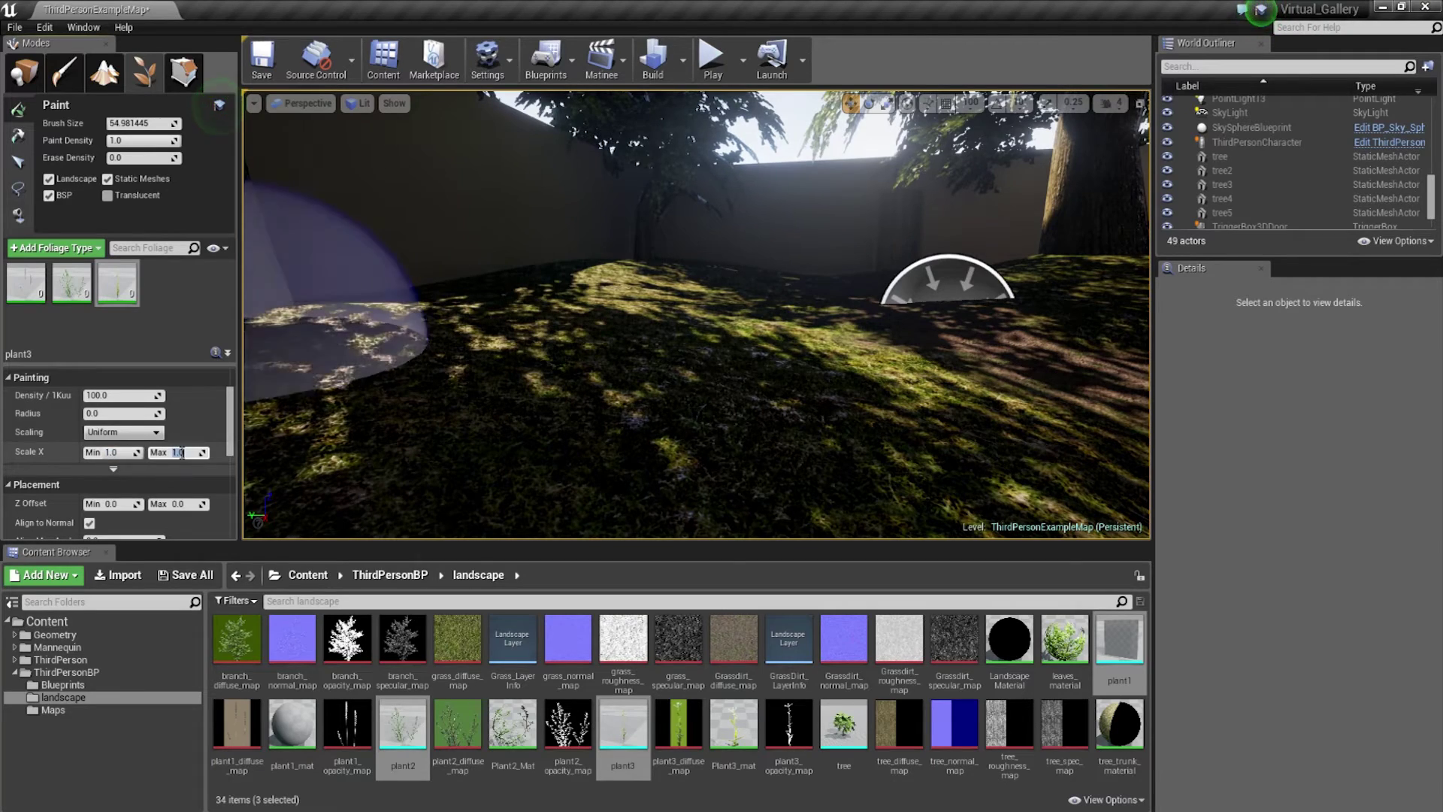
{"action": "type", "text": "3"}
- Paint grass across the courtyard ground, undo the bad stroke, and save the level
{"action": "left_click", "coordinate": [124, 396]}
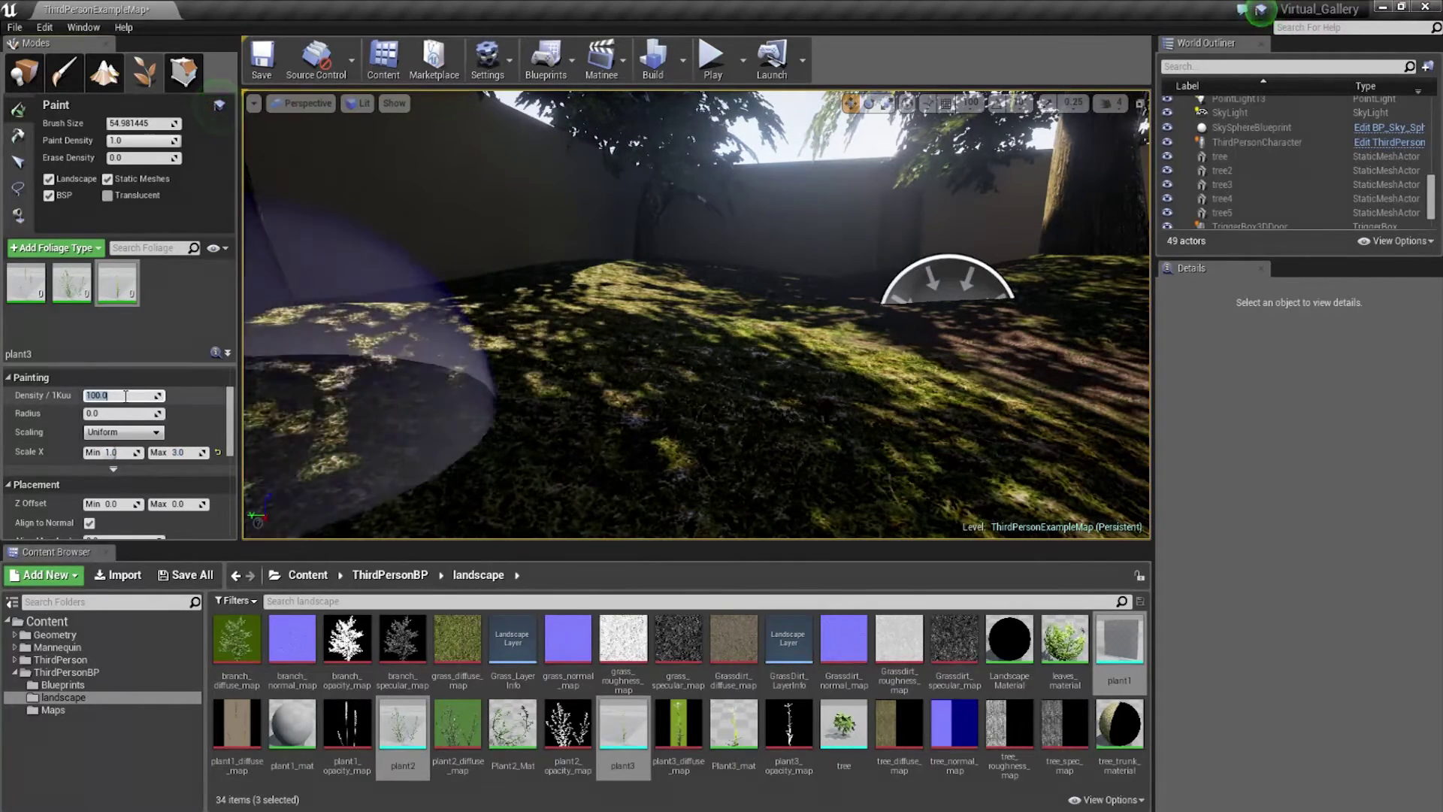
{"action": "type", "text": "6"}
{"action": "left_click_drag", "start_coordinate": [530, 338], "coordinate": [632, 327]}
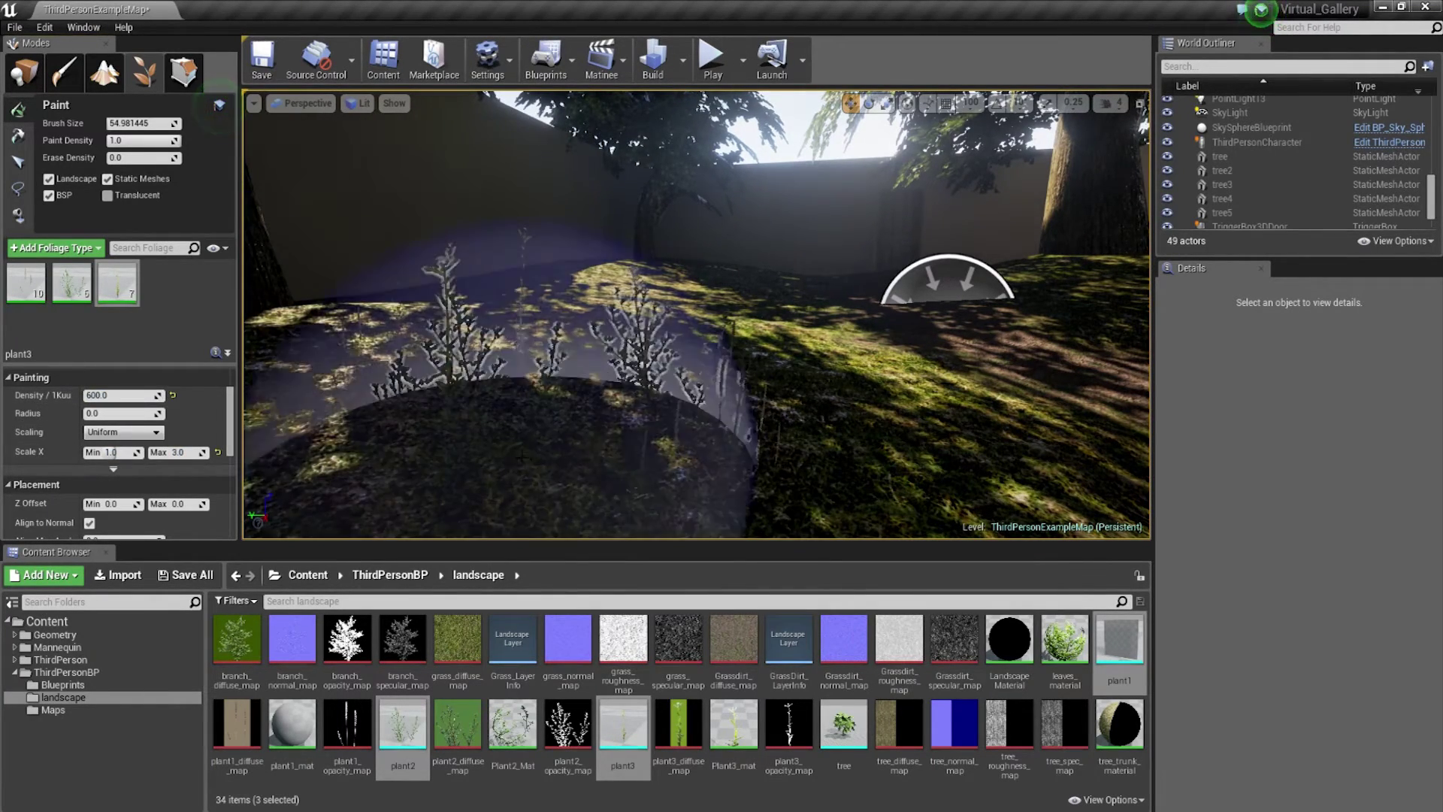
{"action": "right_click_drag", "start_coordinate": [631, 327], "coordinate": [676, 282]}
{"action": "mouse_move", "coordinate": [812, 182]}
{"action": "right_mouse_down"}
{"action": "mouse_move", "coordinate": [1121, 265]}
{"action": "mouse_move", "coordinate": [911, 163]}
{"action": "mouse_move", "coordinate": [550, 340]}
{"action": "right_mouse_up"}
{"action": "key", "text": "ctrl+z"}
{"action": "key", "text": "ctrl+s"}
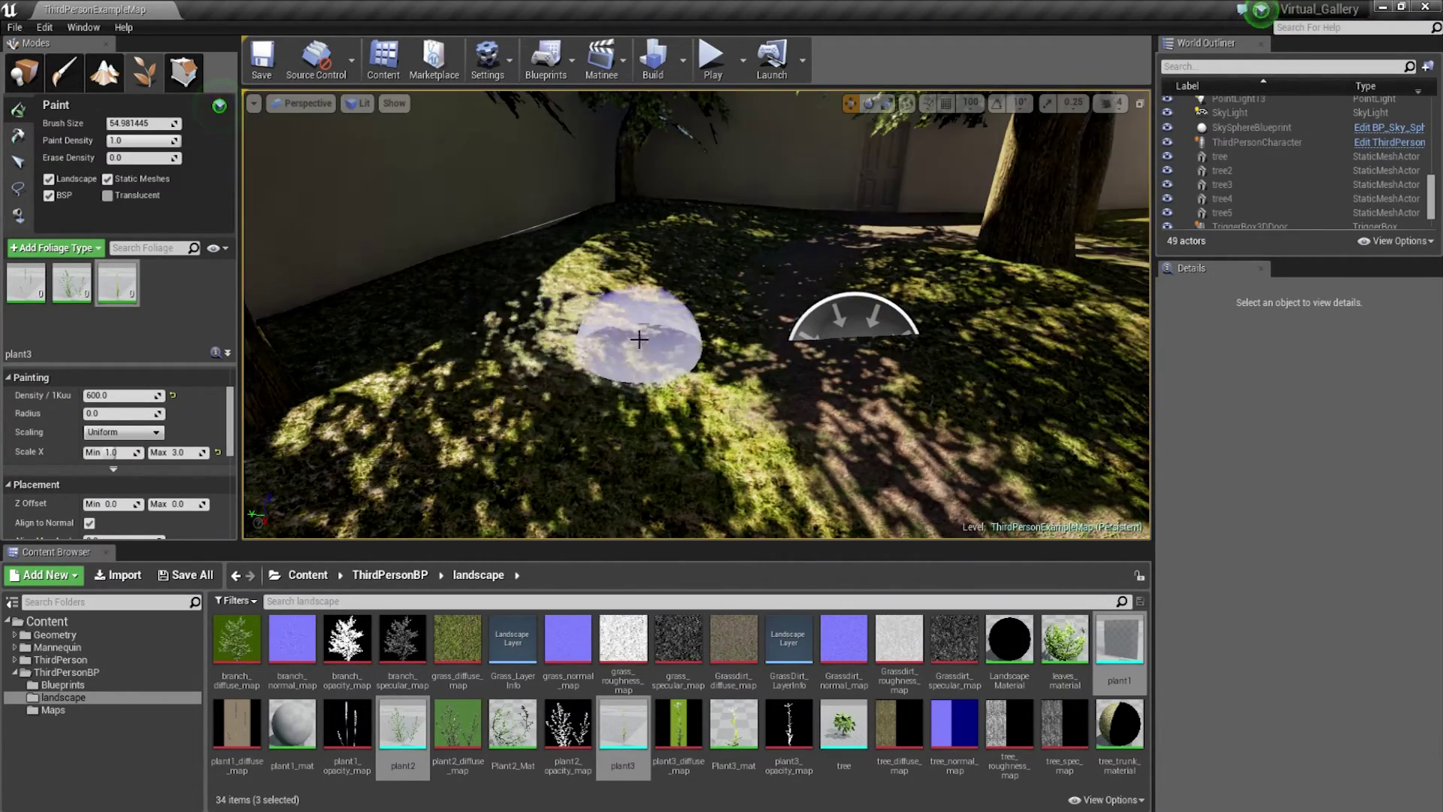
- Paint dense grass around the tree trunk and its base, undoing the last stroke
{"action": "right_click_drag", "start_coordinate": [607, 335], "coordinate": [530, 323]}
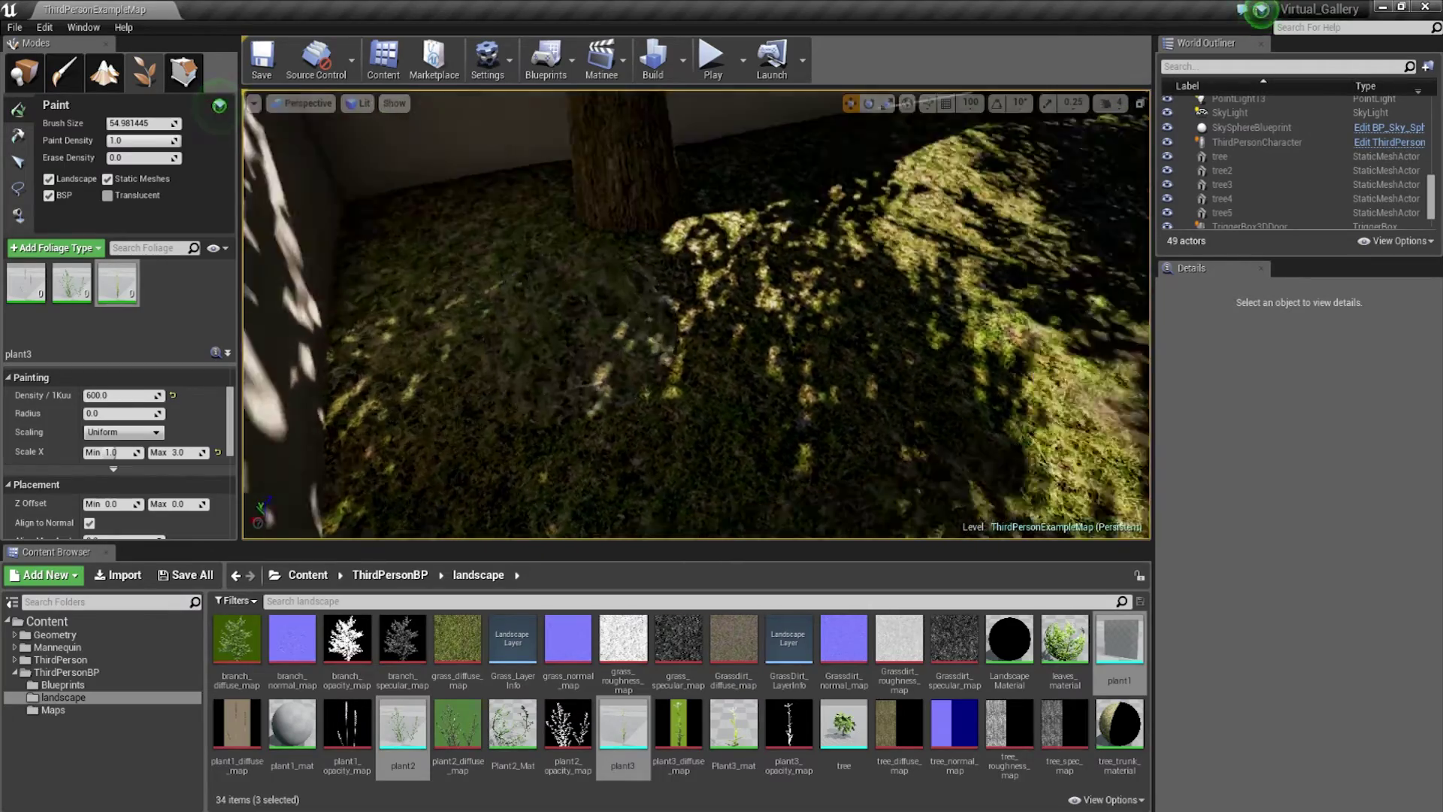
{"action": "right_click_drag", "start_coordinate": [529, 322], "coordinate": [700, 295]}
{"action": "left_click", "coordinate": [700, 296]}
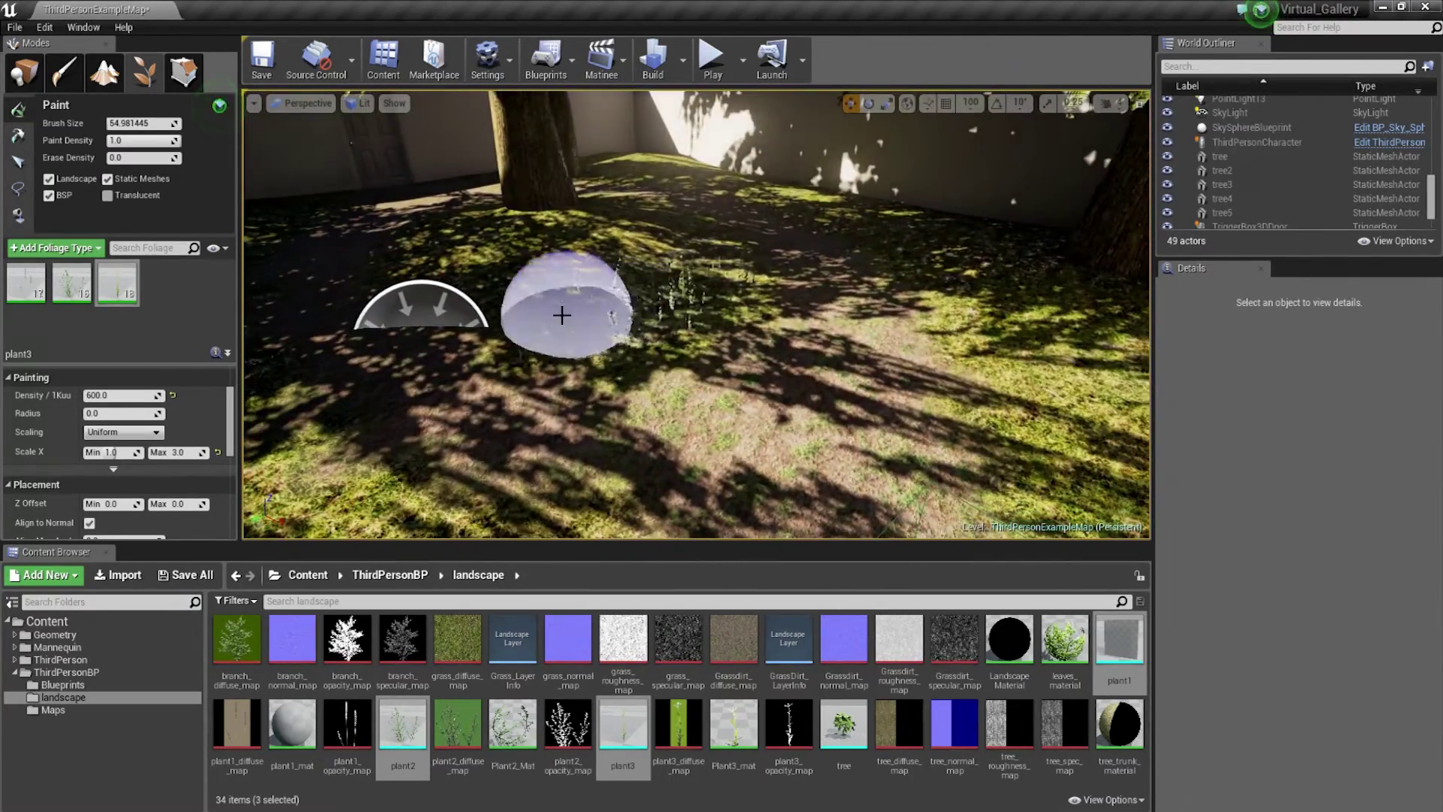
{"action": "right_click_drag", "start_coordinate": [564, 312], "coordinate": [613, 452]}
{"action": "left_click_drag", "start_coordinate": [612, 452], "coordinate": [484, 371]}
{"action": "mouse_move", "coordinate": [483, 372]}
{"action": "right_mouse_down"}
{"action": "mouse_move", "coordinate": [541, 339]}
{"action": "mouse_move", "coordinate": [953, 383]}
{"action": "right_mouse_up"}
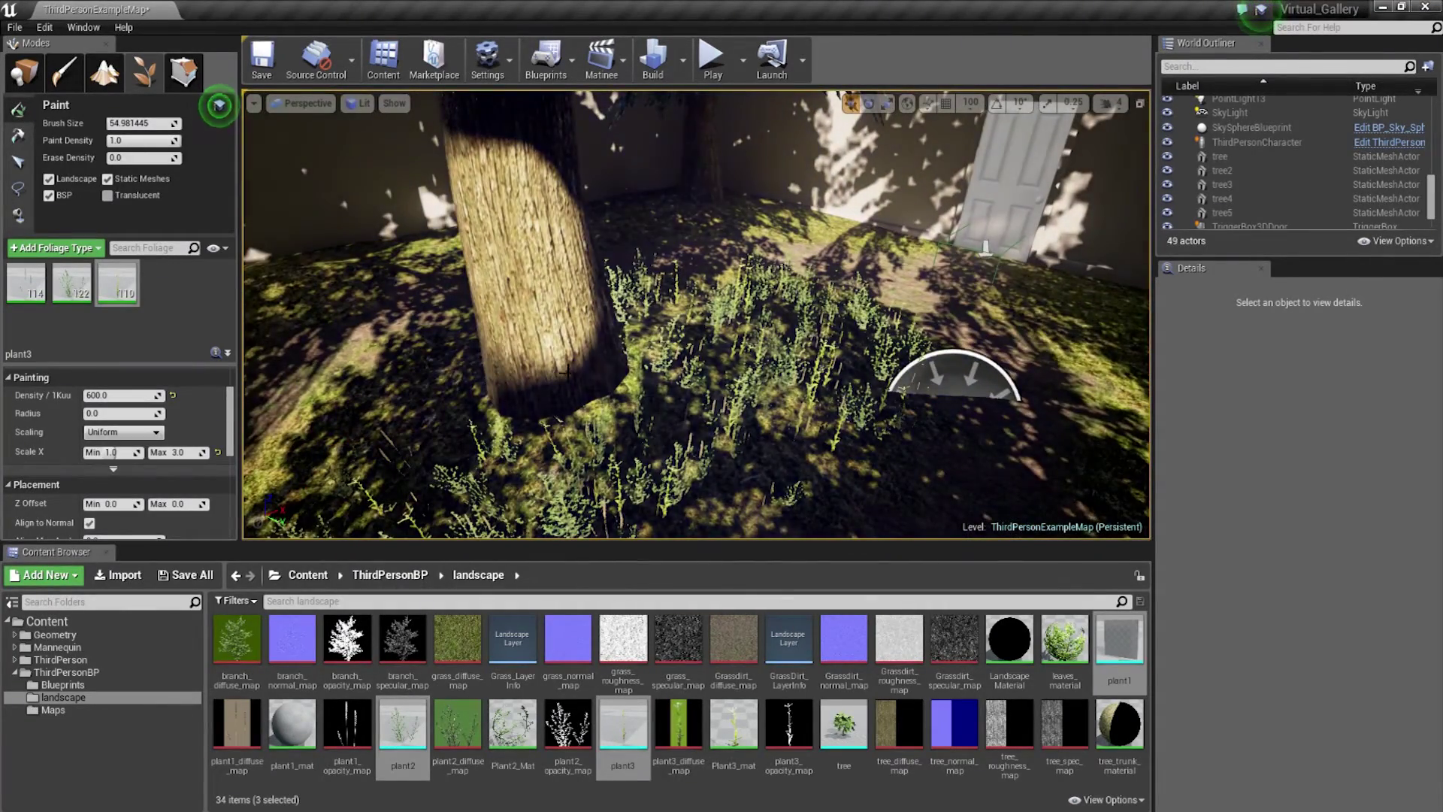
{"action": "right_click_drag", "start_coordinate": [567, 373], "coordinate": [587, 376]}
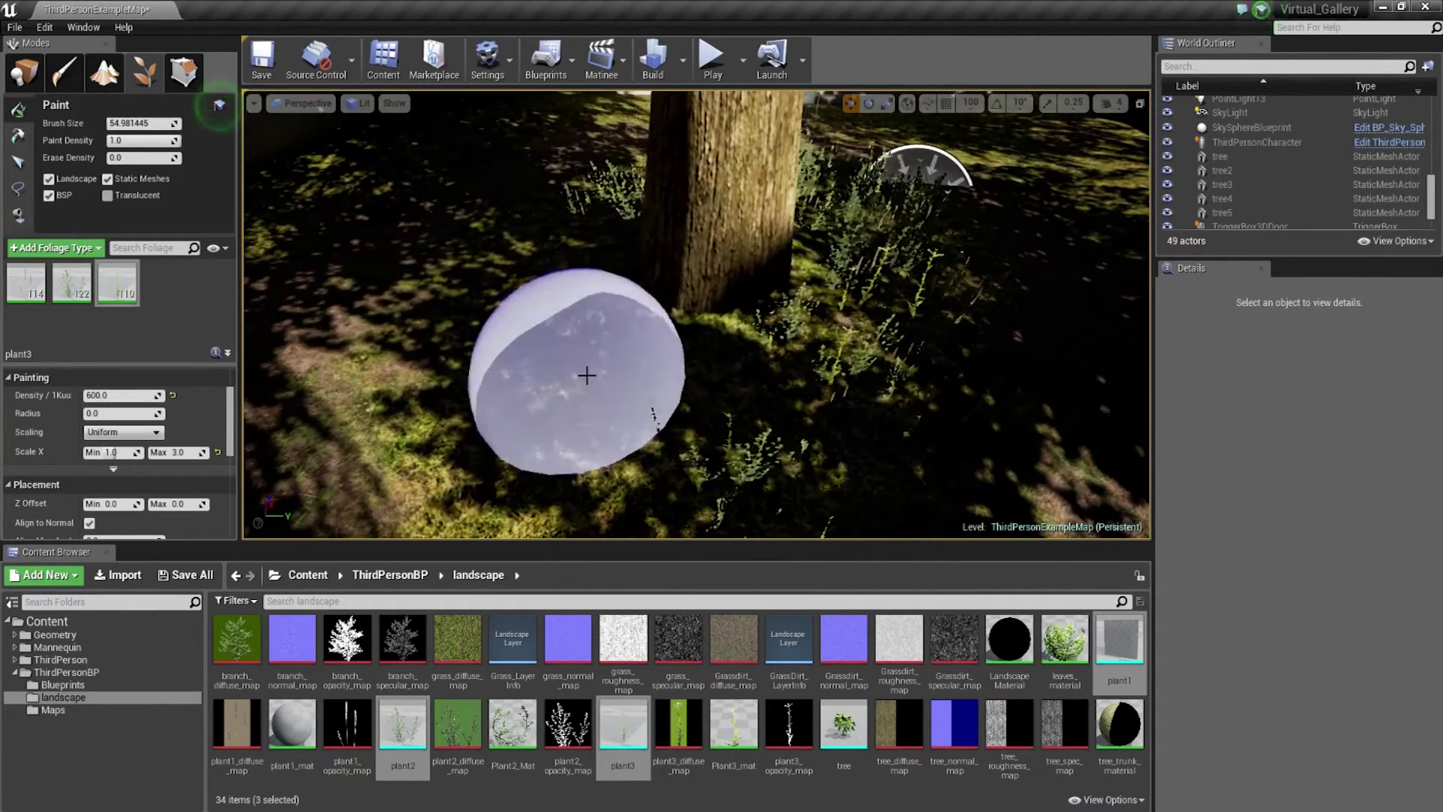
{"action": "left_click_drag", "start_coordinate": [587, 376], "coordinate": [594, 305]}
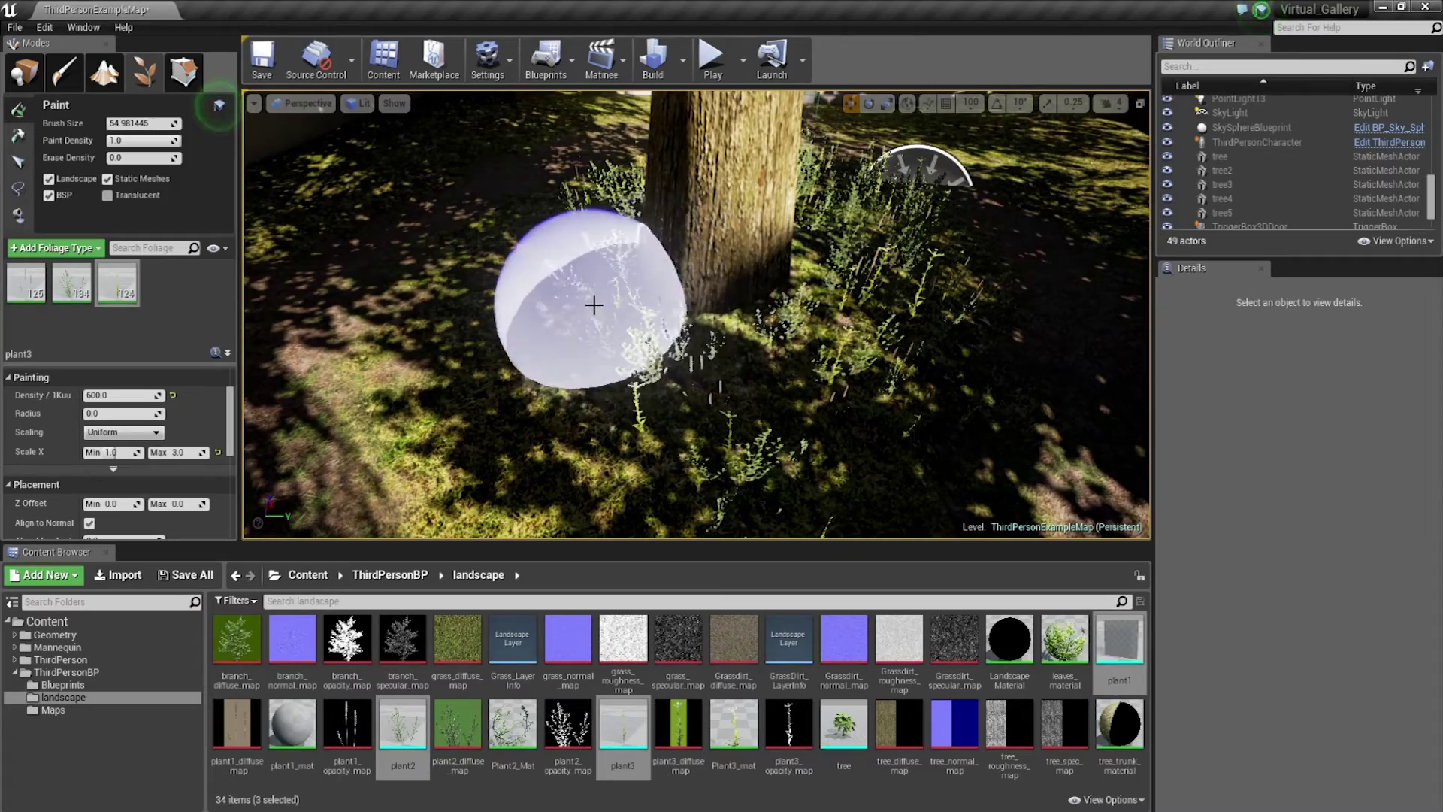
{"action": "right_click_drag", "start_coordinate": [594, 305], "coordinate": [600, 312]}
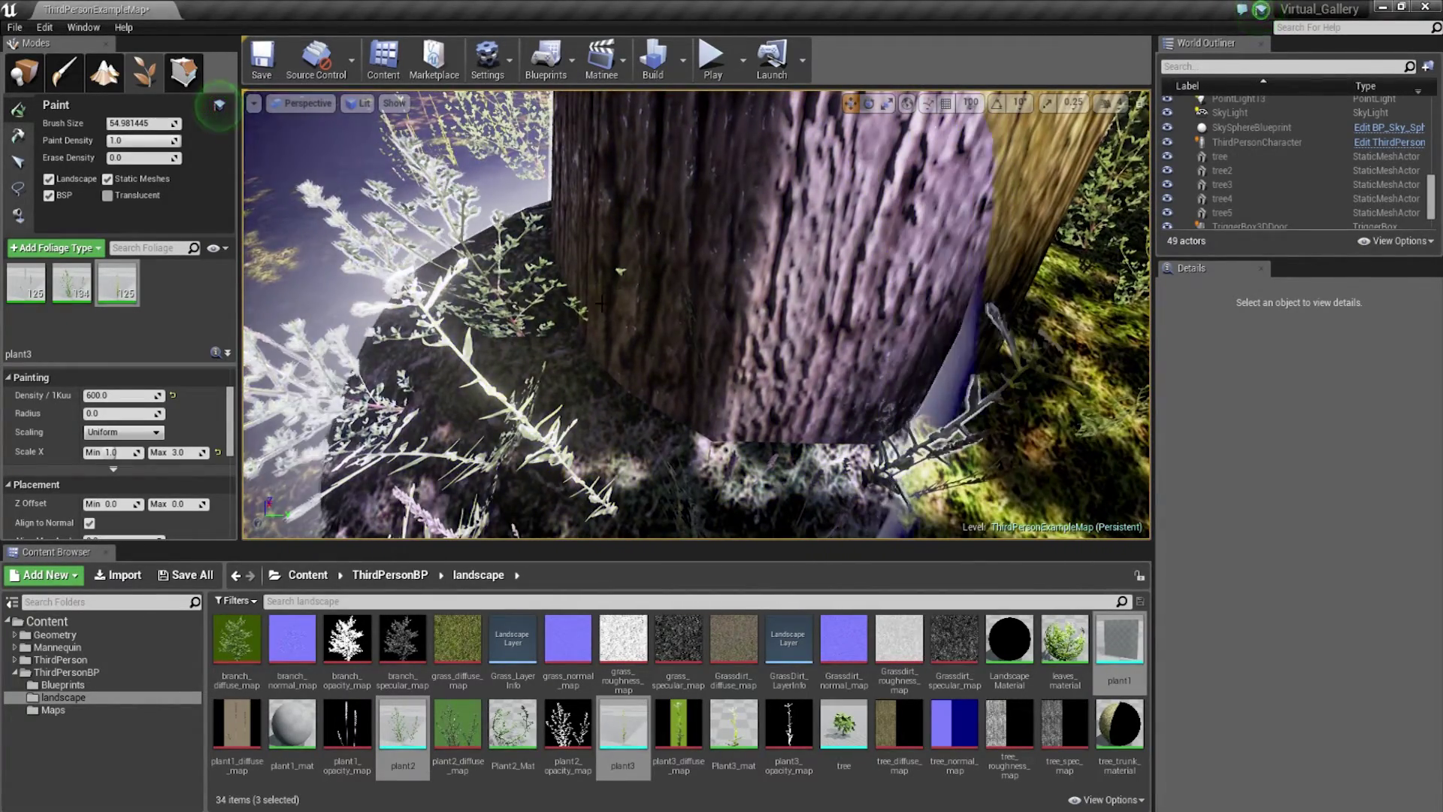
{"action": "key", "text": "ctrl+z"}
{"action": "right_click_drag", "start_coordinate": [602, 301], "coordinate": [626, 316]}
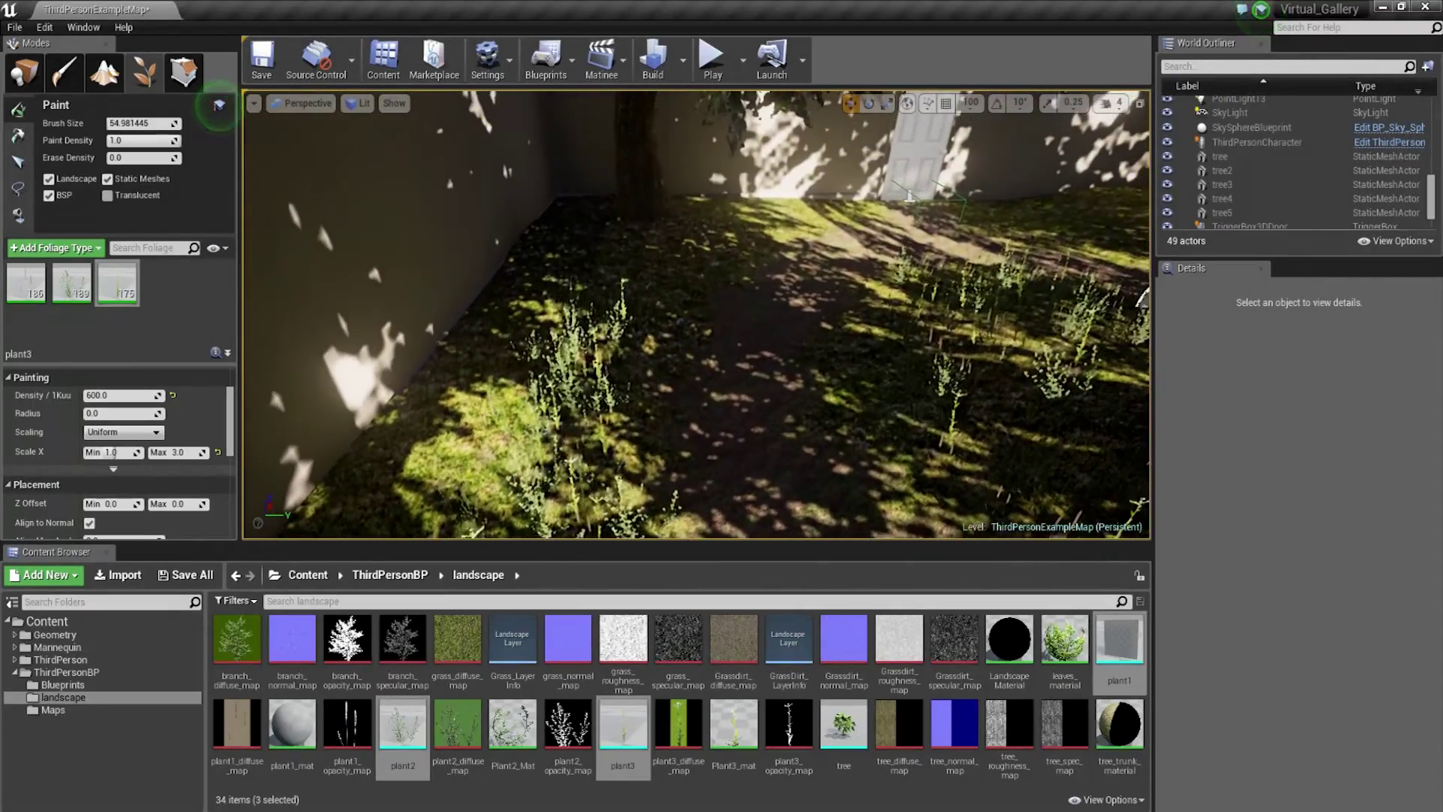
{"action": "right_click_drag", "start_coordinate": [1128, 295], "coordinate": [624, 228]}
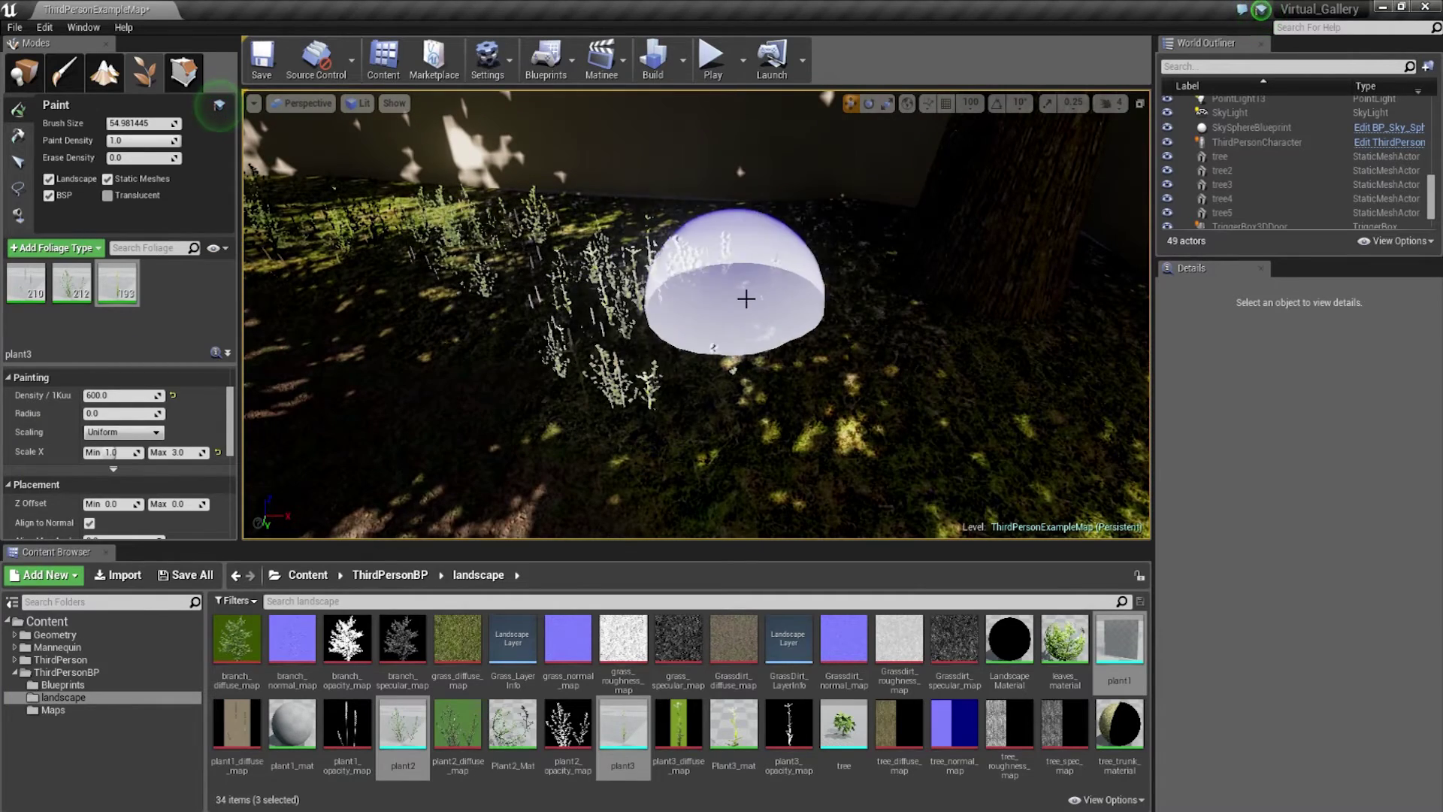
{"action": "left_click", "coordinate": [717, 59]}
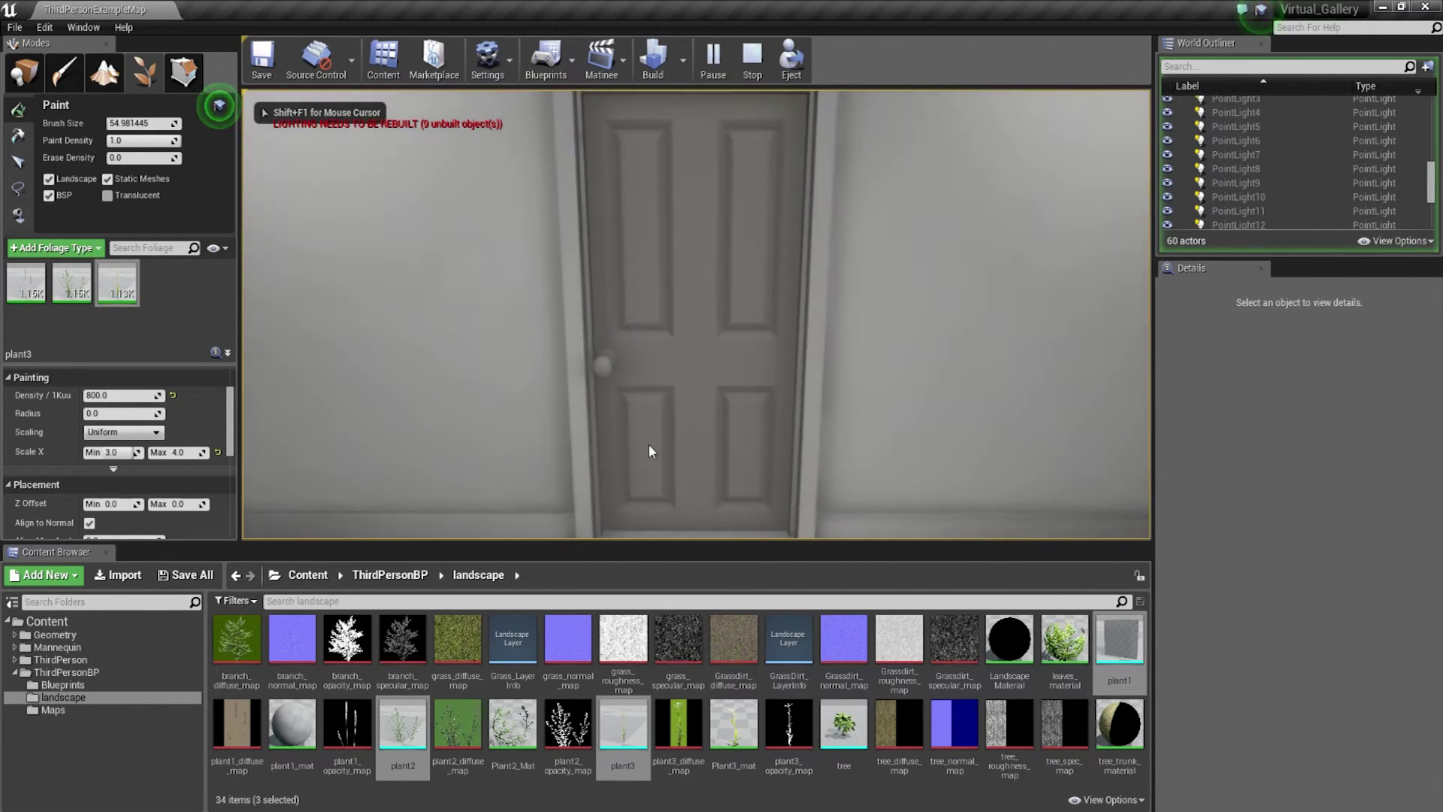
{"action": "key", "text": "F11"}
{"action": "key", "text": "w"}
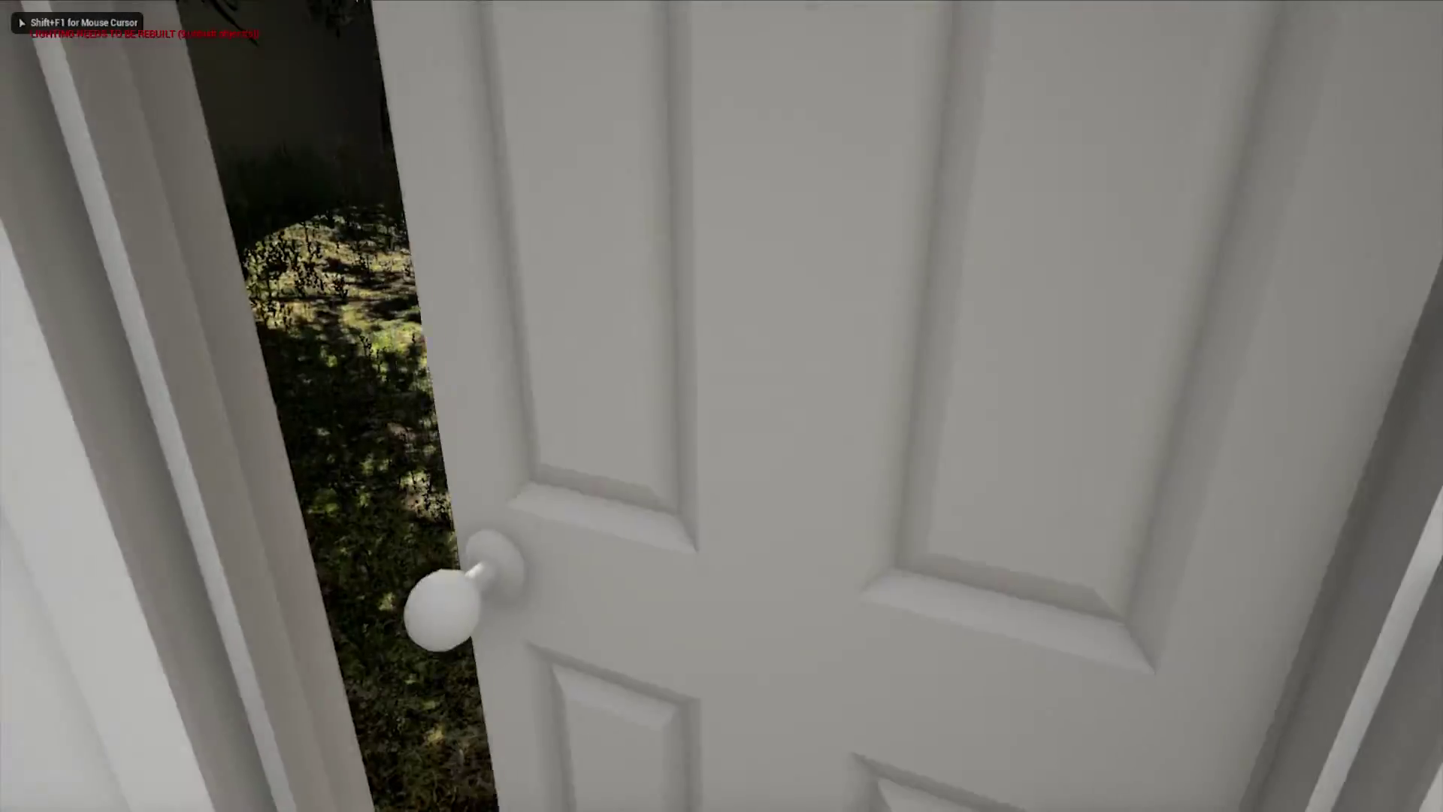
{"action": "key", "text": "w"}
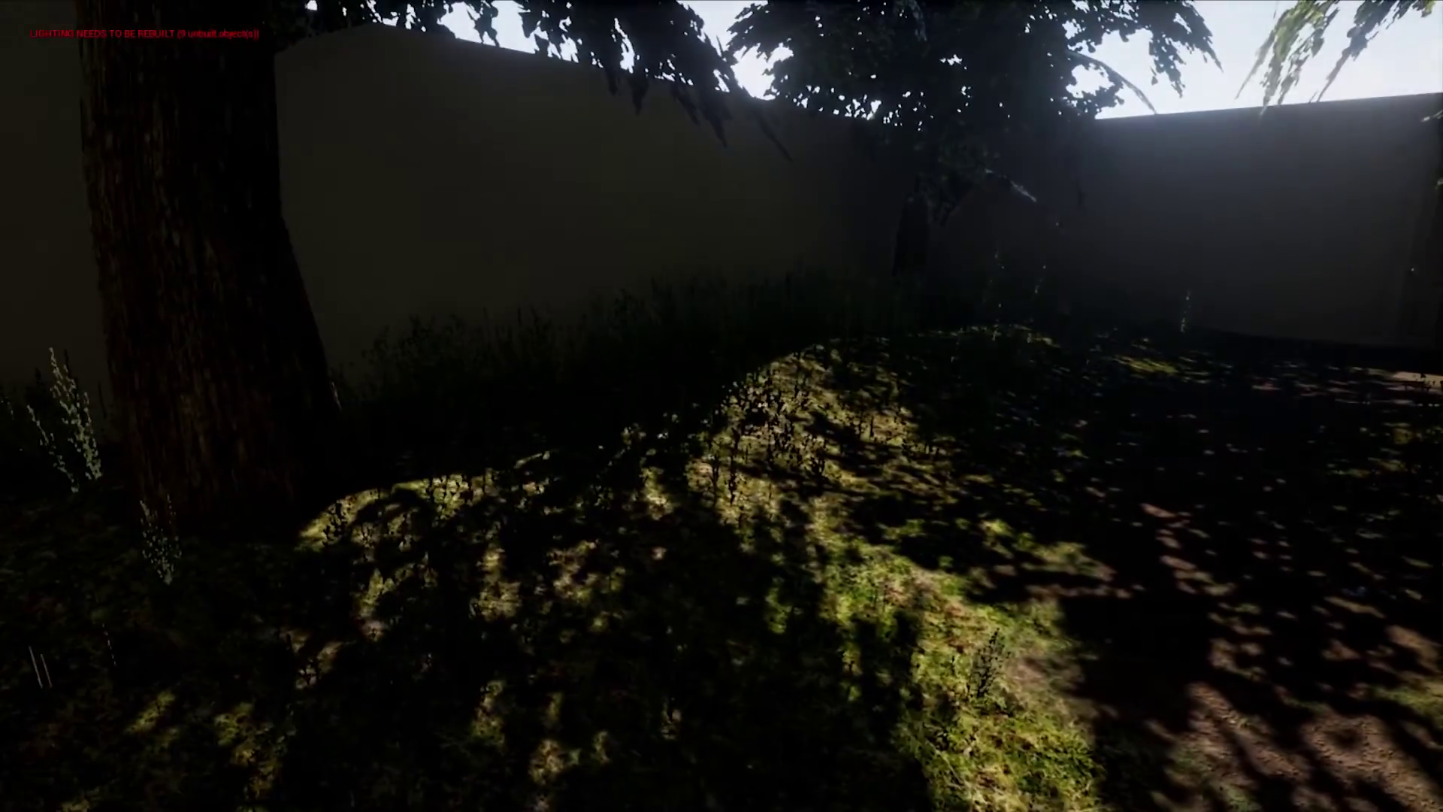
{"action": "key", "text": "w"}
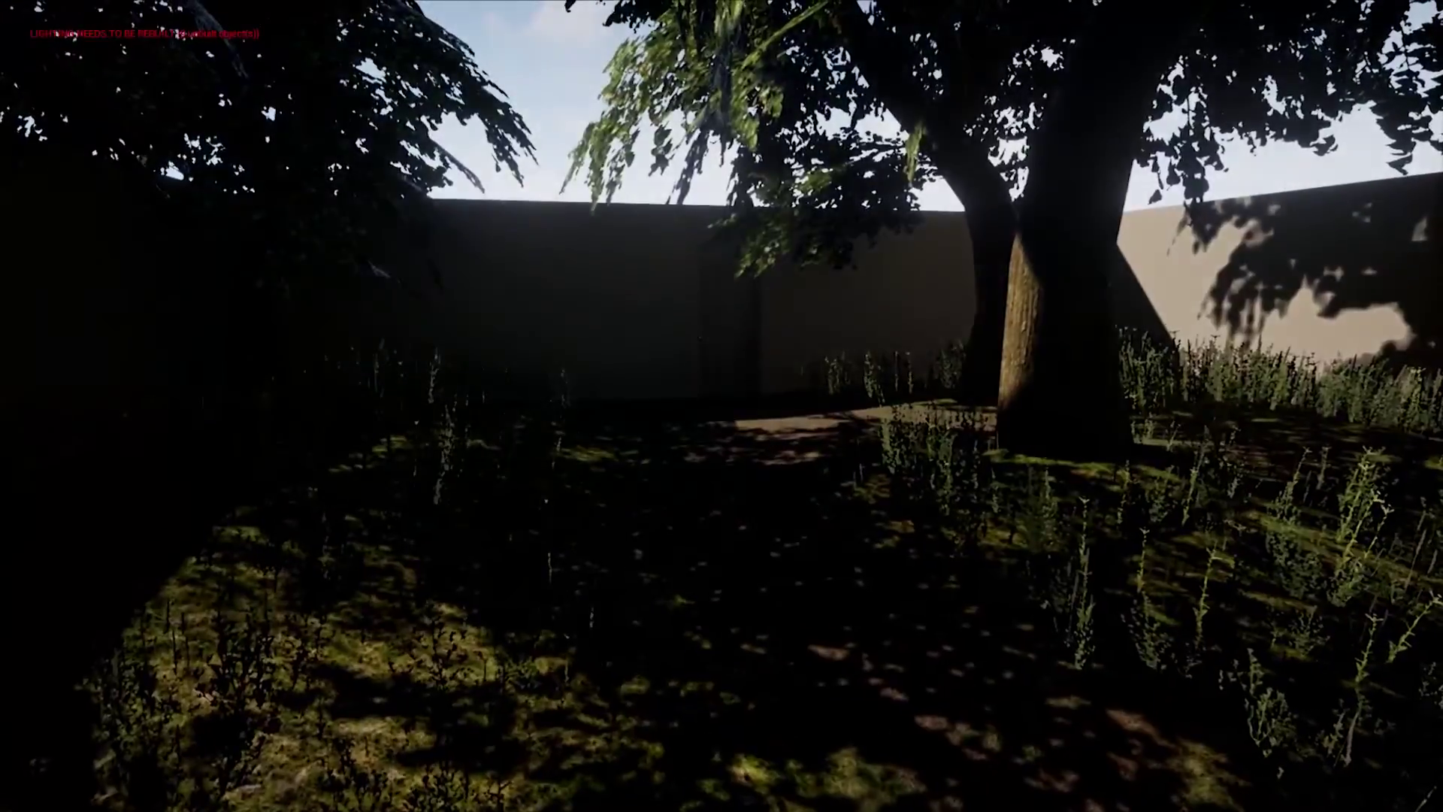
{"action": "key", "text": "w"}
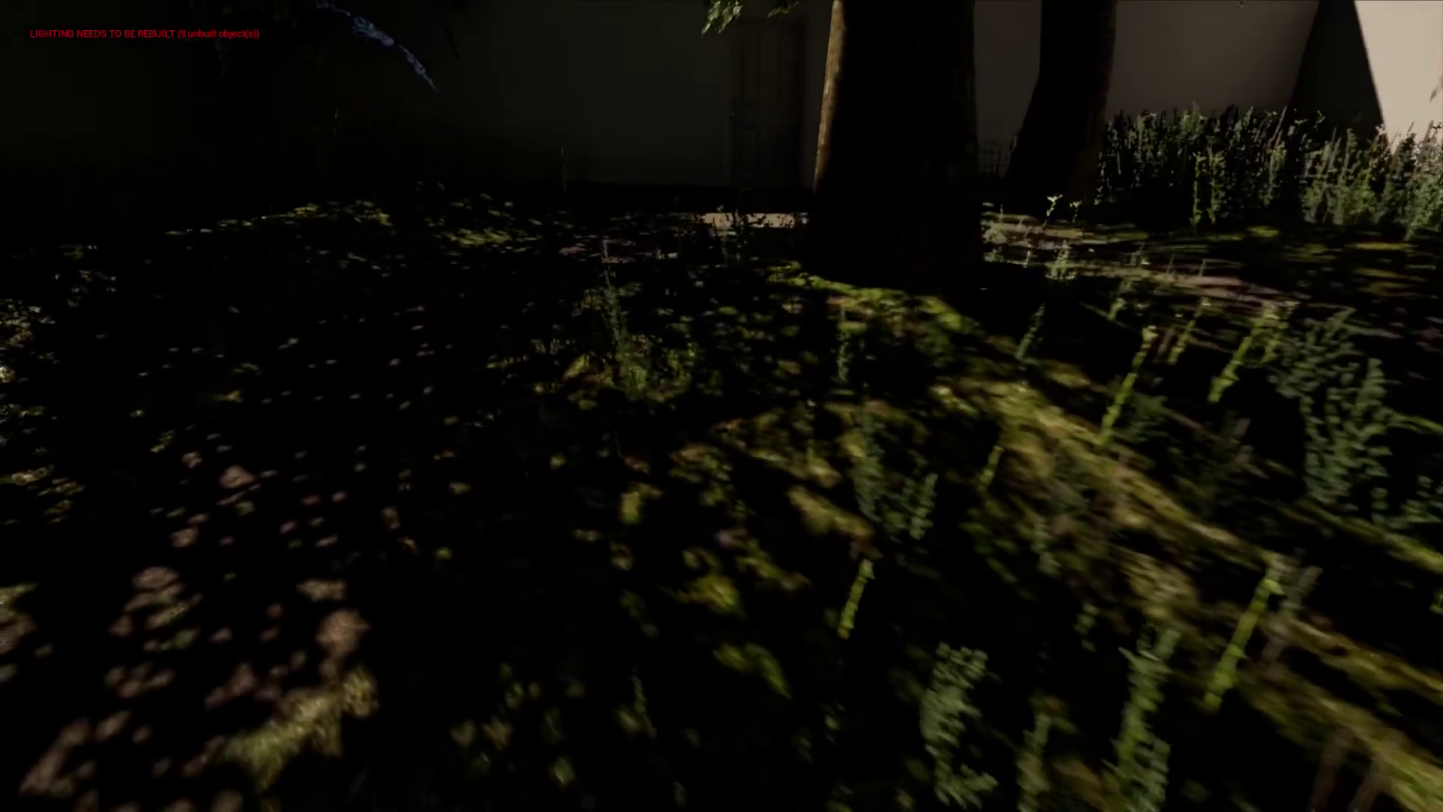
{"action": "key", "text": "Escape"}
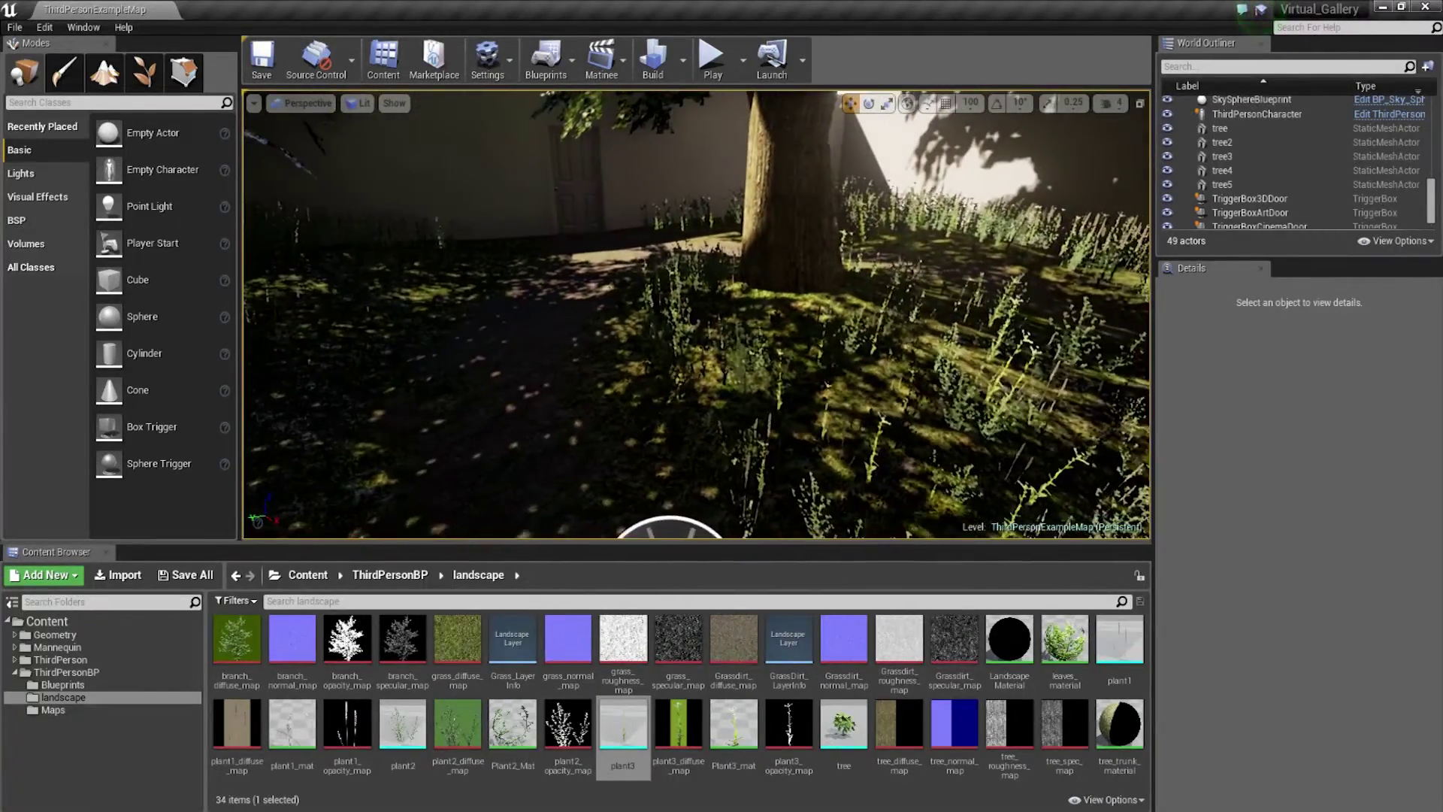
- Return to foliage mode and inspect the grass near the door and courtyard wall
{"action": "right_click_drag", "start_coordinate": [785, 433], "coordinate": [786, 431]}
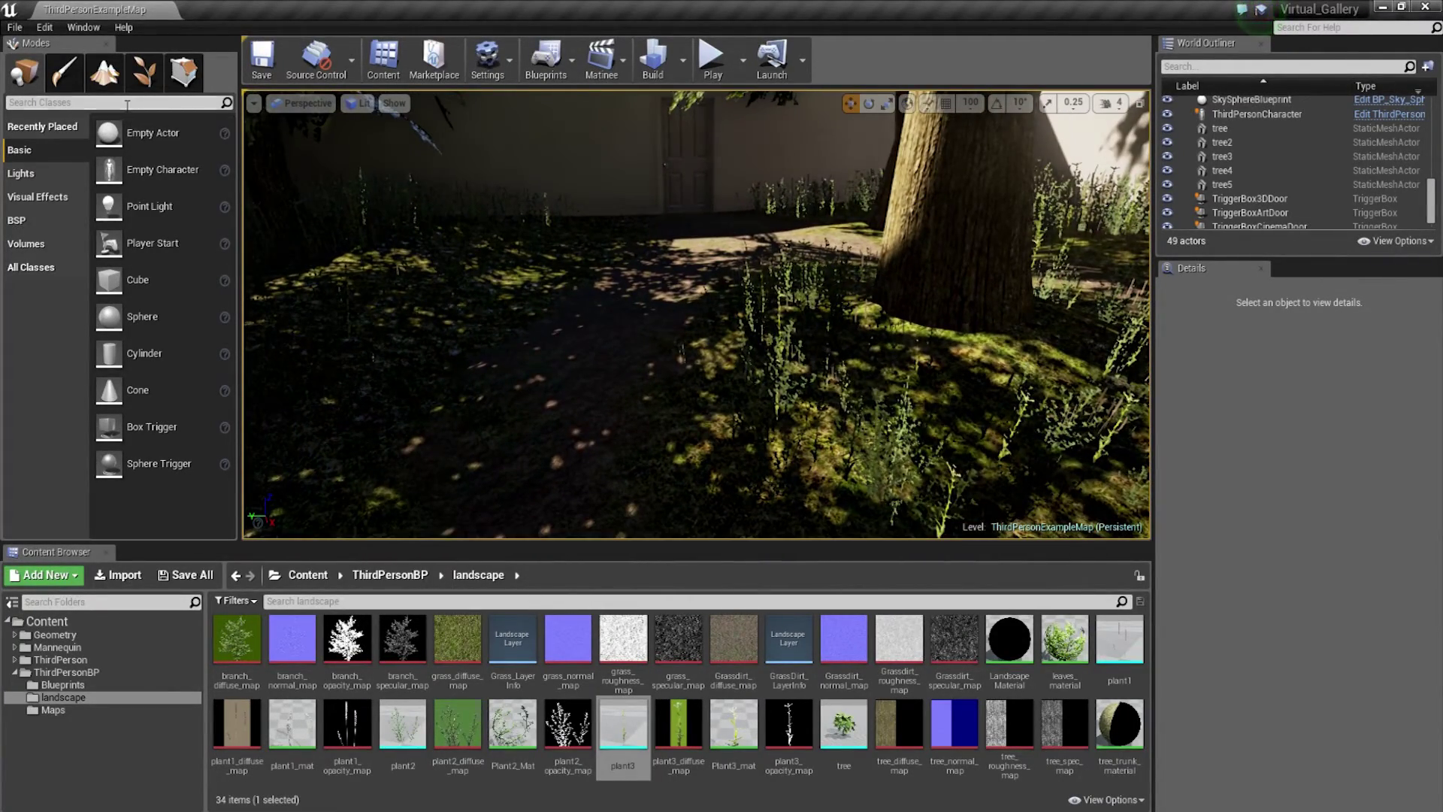
{"action": "left_click", "coordinate": [144, 75]}
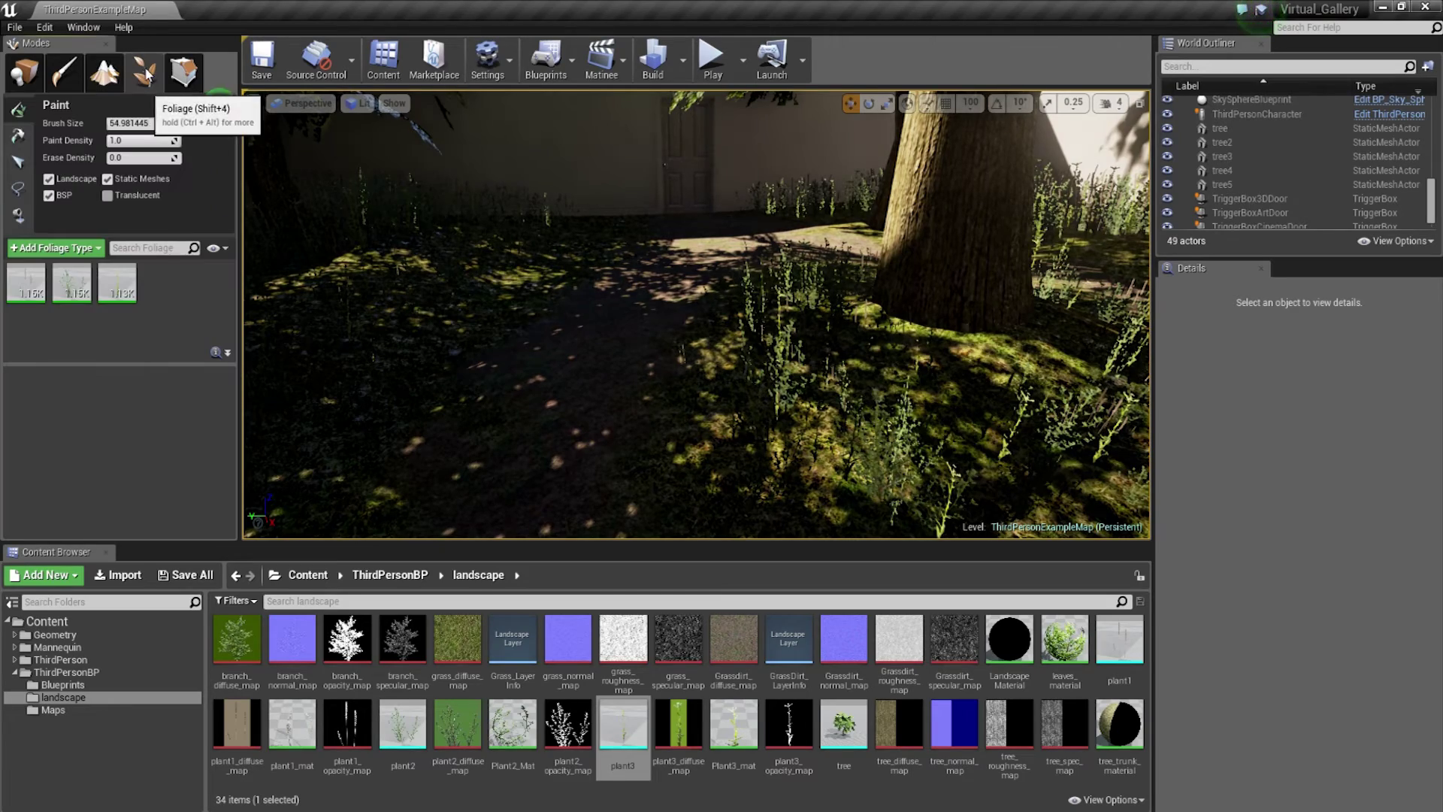
{"action": "right_click_drag", "start_coordinate": [490, 361], "coordinate": [491, 362]}
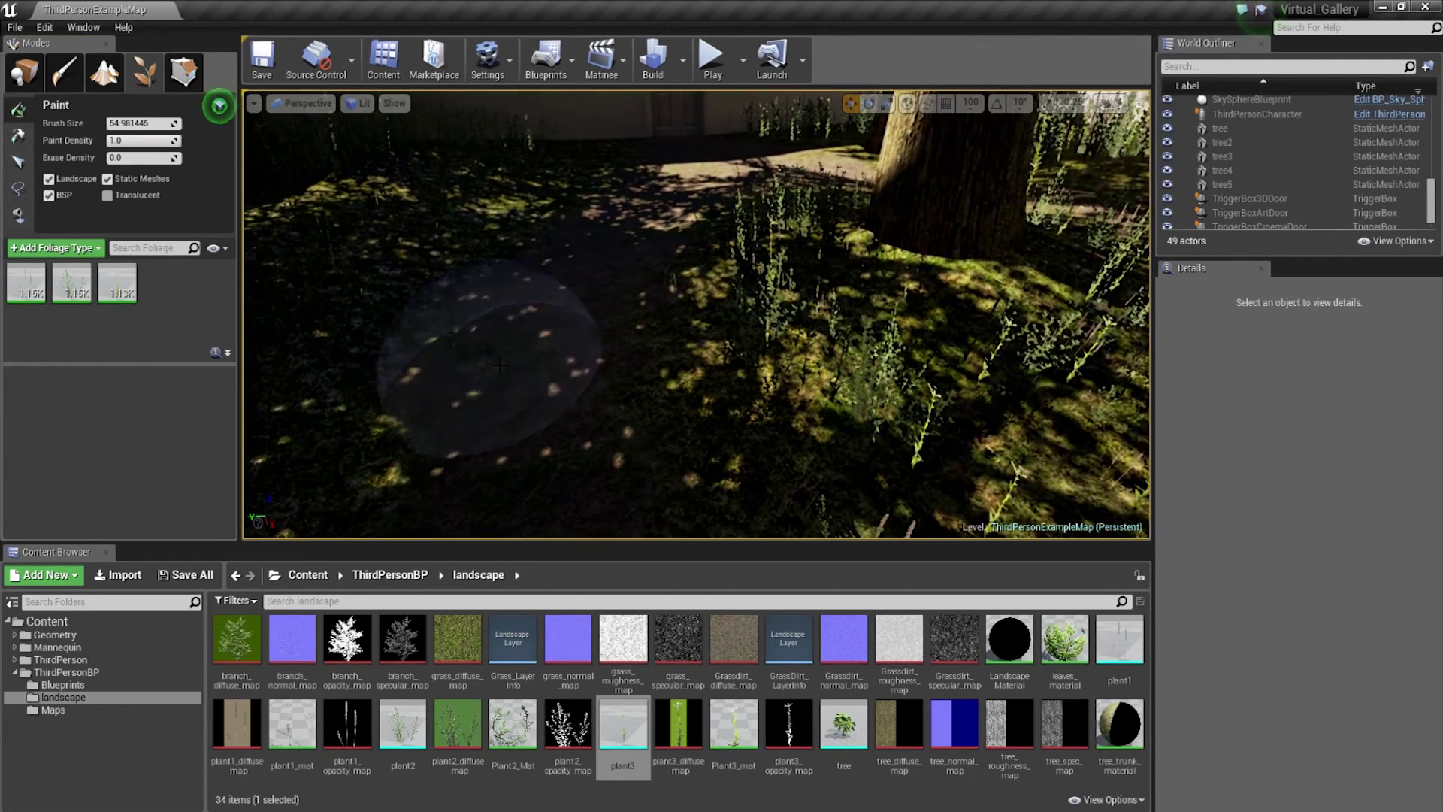
{"action": "right_click_drag", "start_coordinate": [580, 324], "coordinate": [654, 321]}
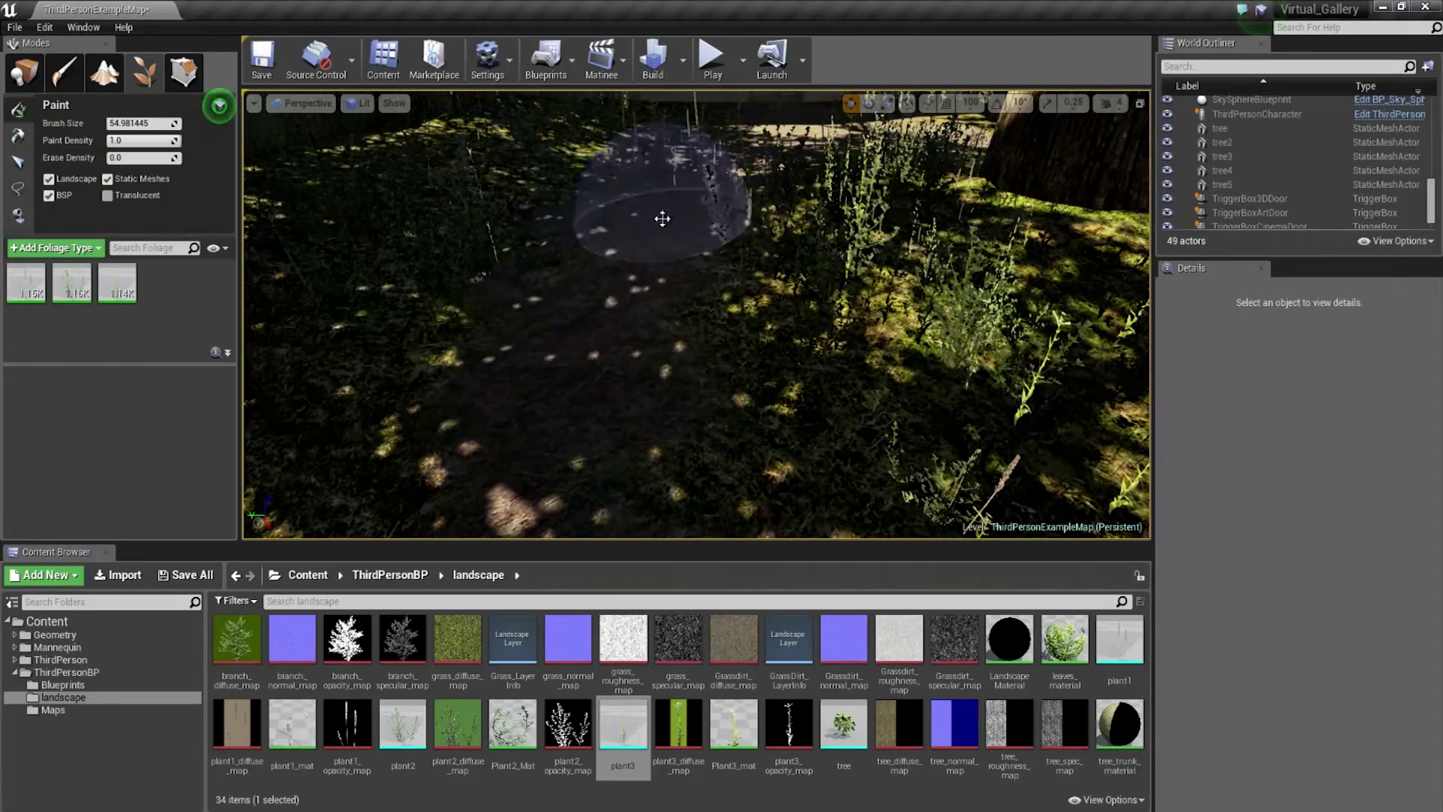
- Survey the tall grass under the trees and hill, then switch to Place mode
{"action": "right_click_drag", "start_coordinate": [585, 343], "coordinate": [586, 345]}
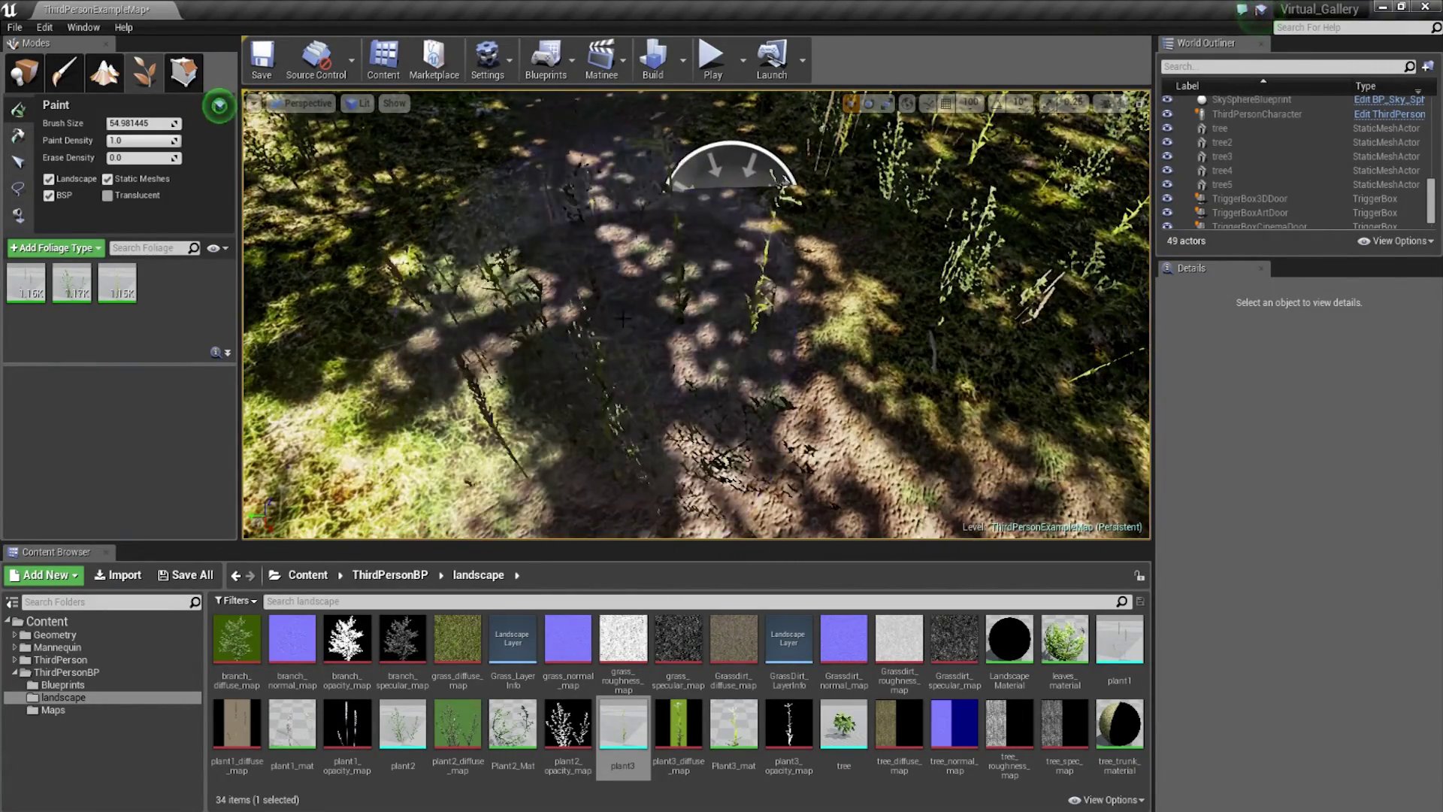
{"action": "right_click_drag", "start_coordinate": [613, 192], "coordinate": [613, 192]}
{"action": "right_click_drag", "start_coordinate": [688, 306], "coordinate": [688, 306]}
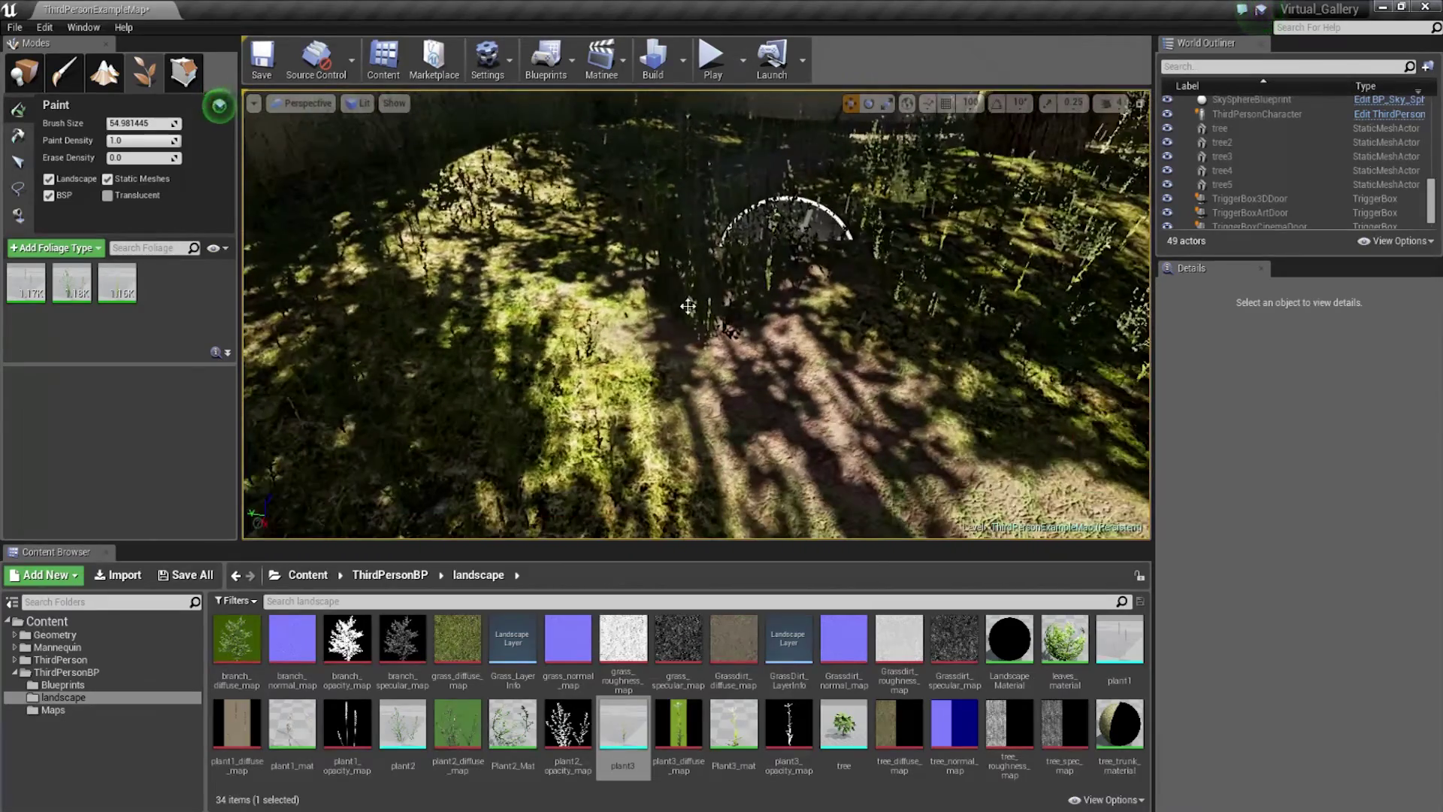
{"action": "mouse_move", "coordinate": [740, 146]}
{"action": "right_mouse_down"}
{"action": "mouse_move", "coordinate": [742, 226]}
{"action": "mouse_move", "coordinate": [626, 375]}
{"action": "right_mouse_up"}
{"action": "key", "text": "shift+1"}
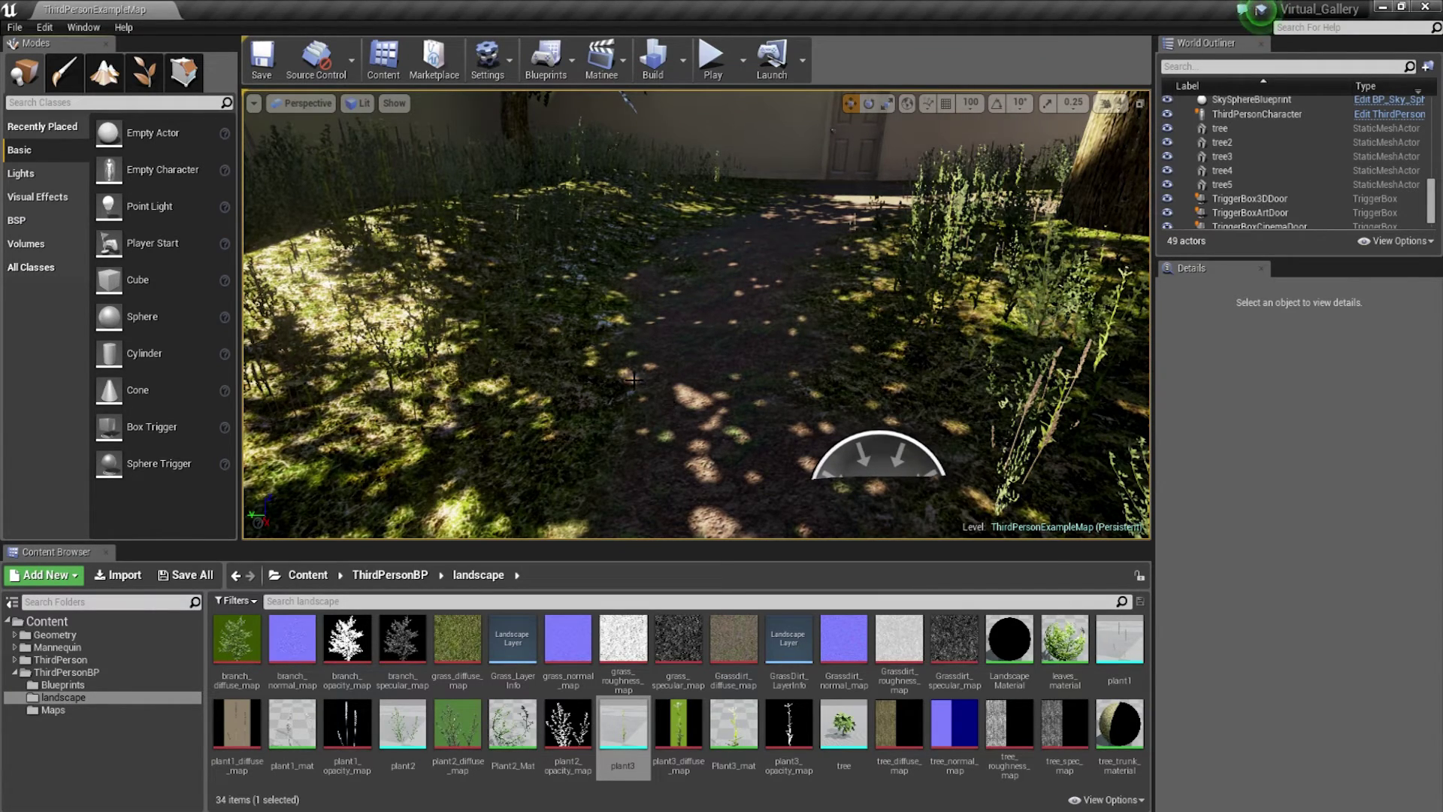
{"action": "right_click_drag", "start_coordinate": [635, 381], "coordinate": [634, 382]}
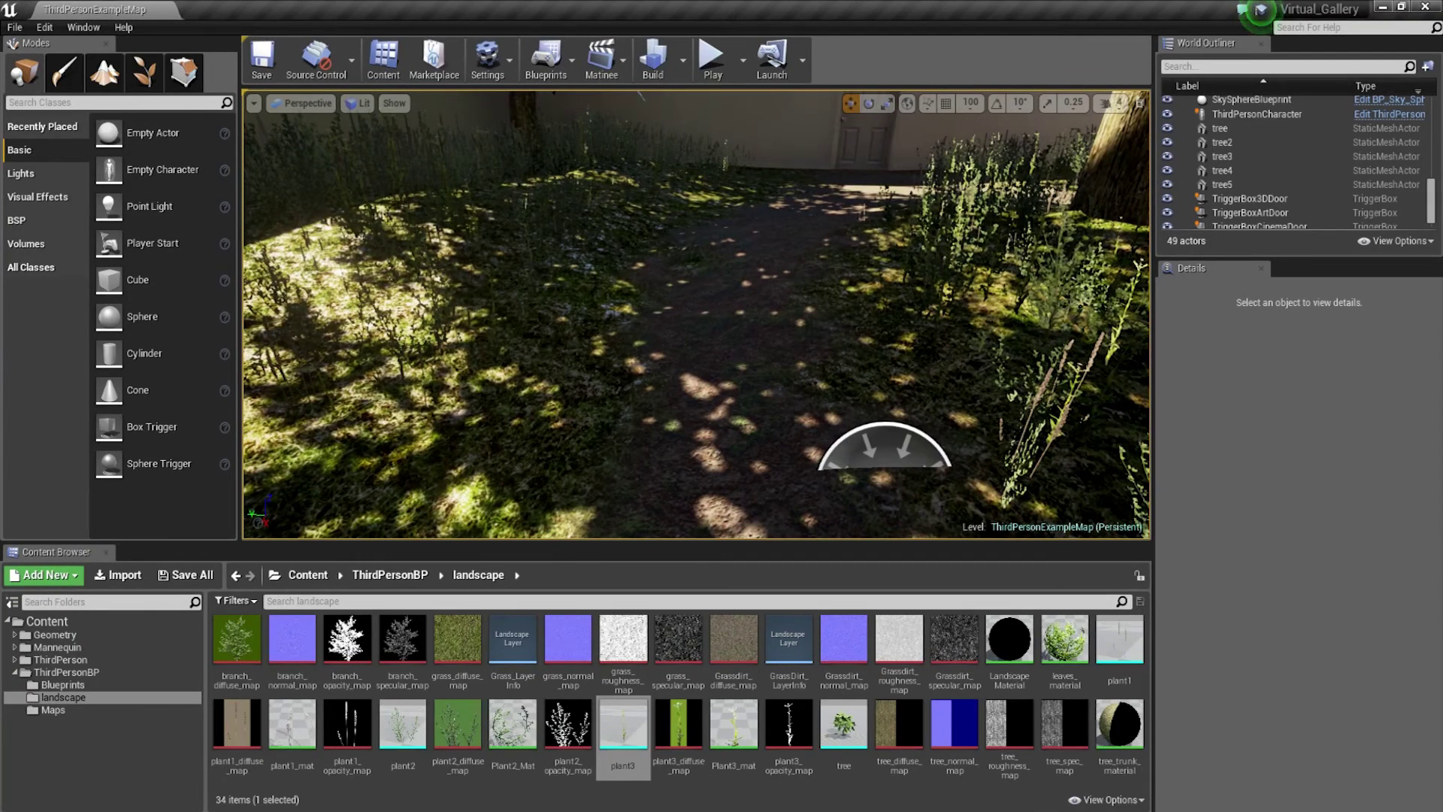
- Give plant1 a Min Lightmap Resolution of 4, save it, and close the Static Mesh Editor
{"action": "left_click", "coordinate": [1114, 651]}
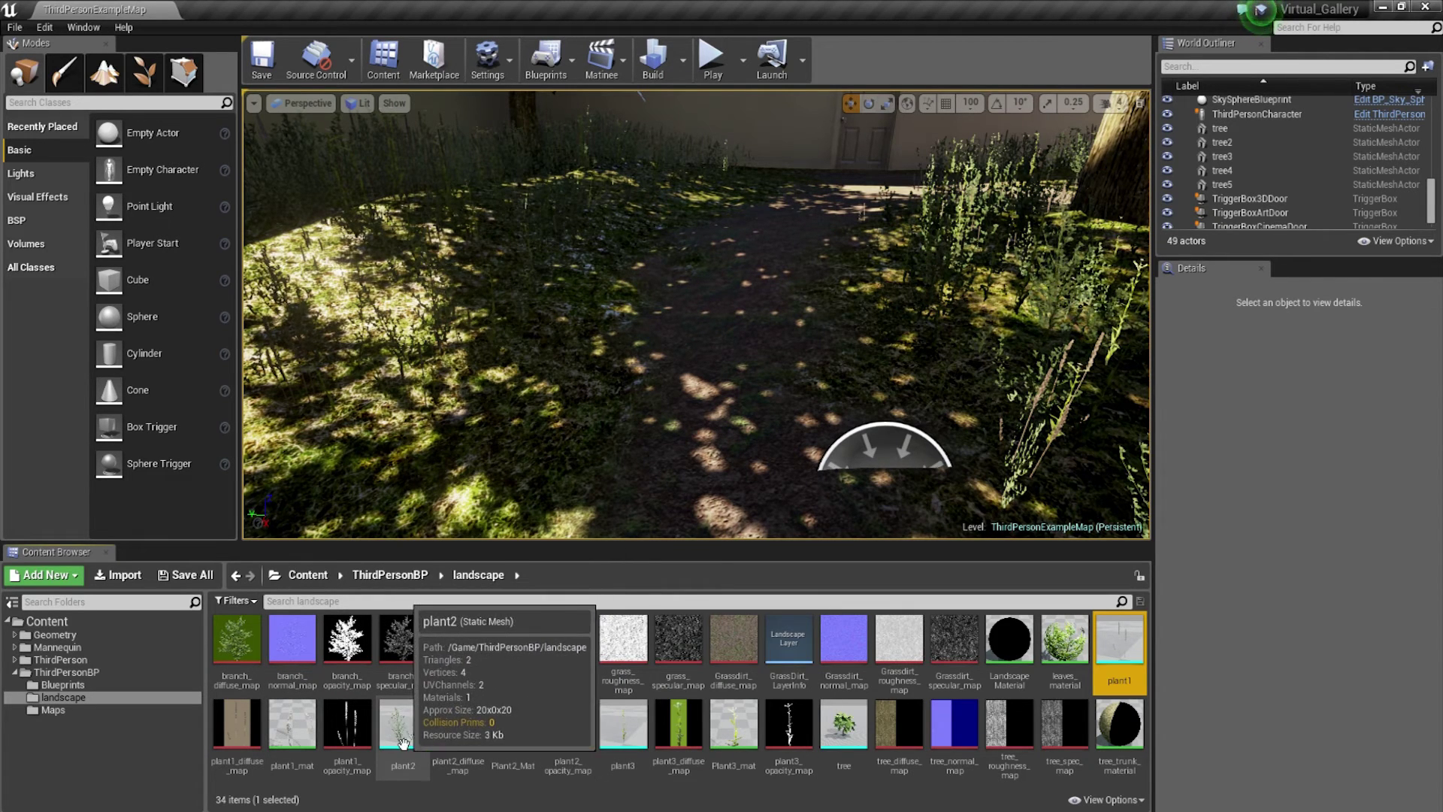
{"action": "double_click", "coordinate": [1119, 649]}
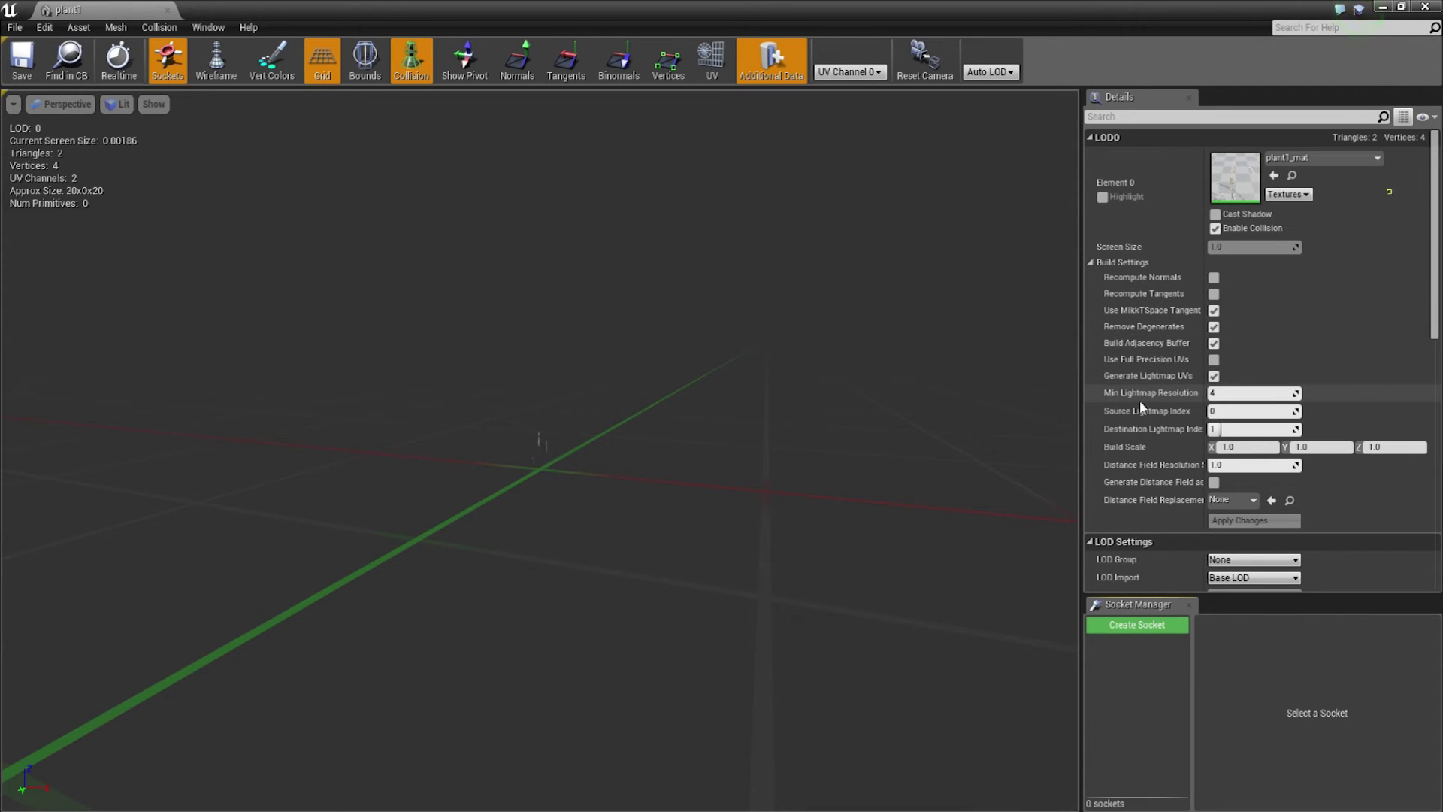
{"action": "left_click", "coordinate": [1238, 395]}
{"action": "left_click_drag", "start_coordinate": [1434, 312], "coordinate": [1435, 444]}
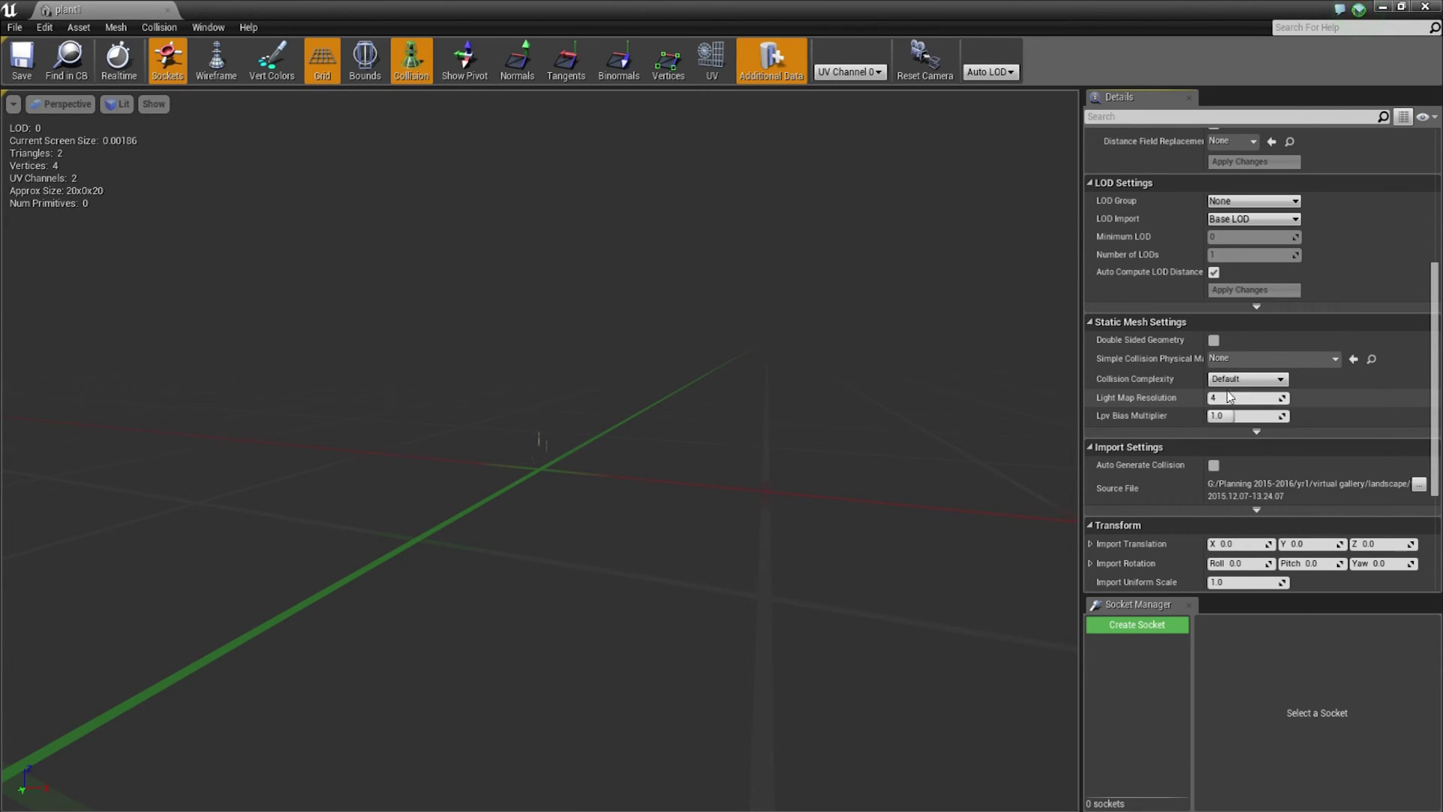
{"action": "left_click", "coordinate": [21, 63]}
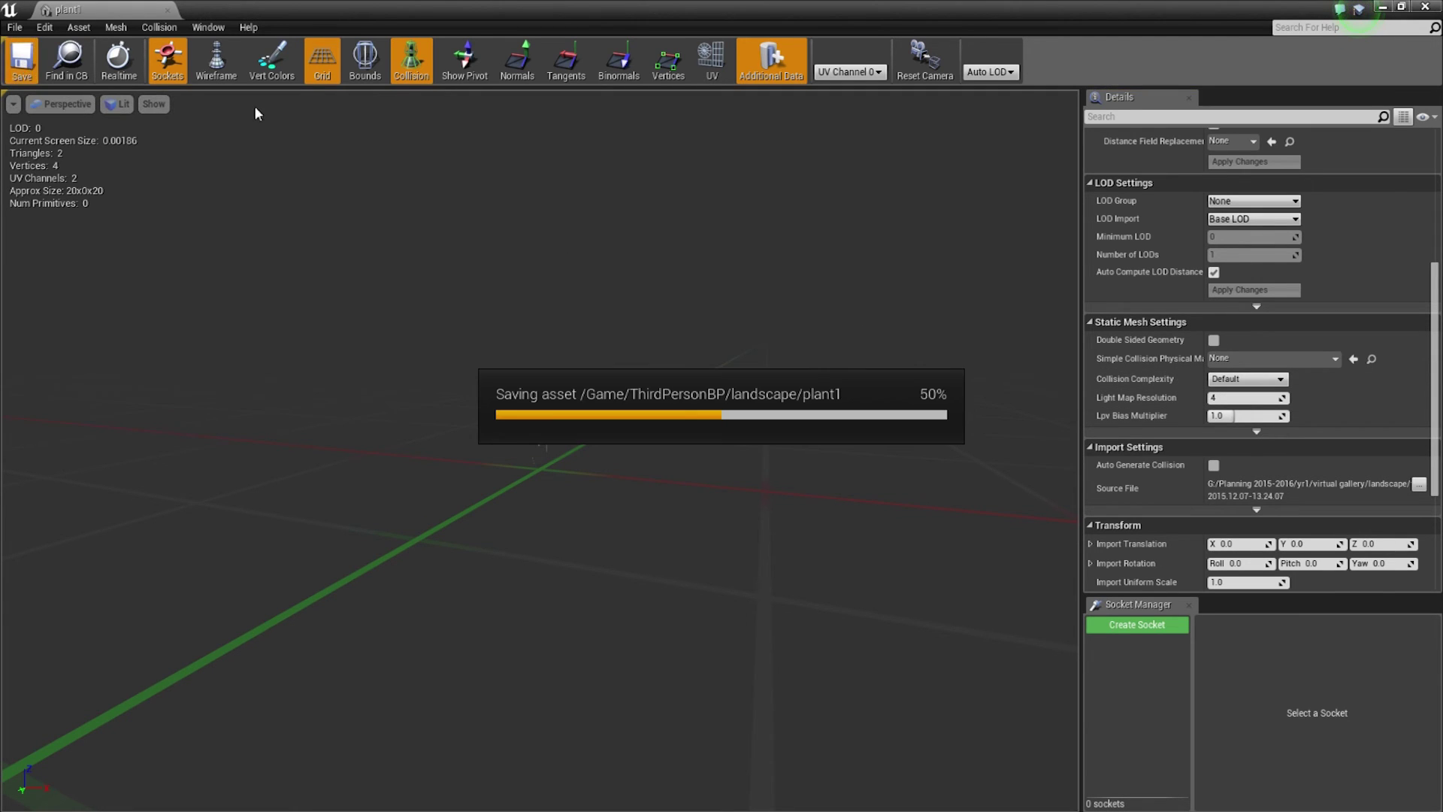
{"action": "left_click", "coordinate": [168, 12]}
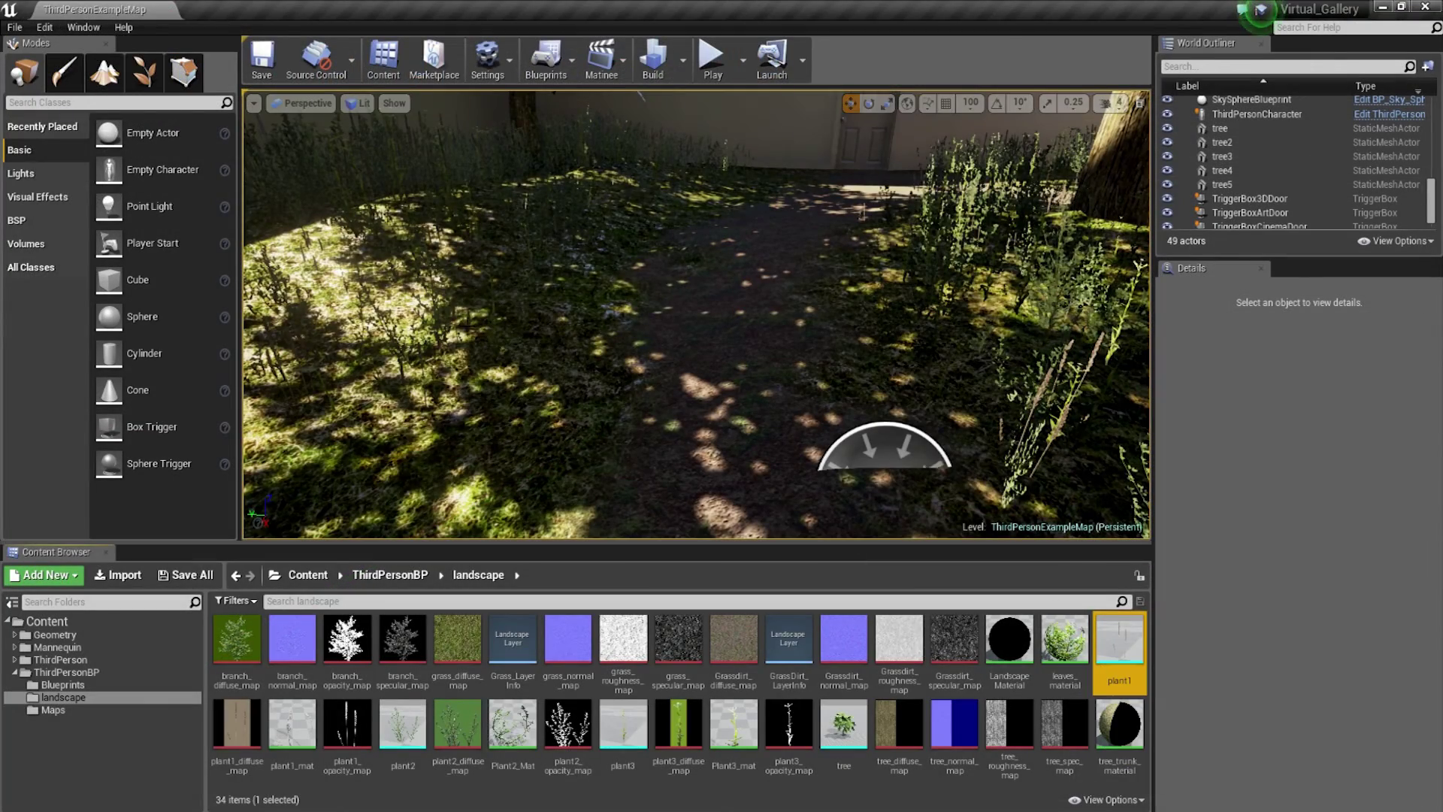
- In Foliage mode, select the plant1 and plant2 foliage types to turn off Cast Shadow
{"action": "right_click_drag", "start_coordinate": [429, 258], "coordinate": [429, 158]}
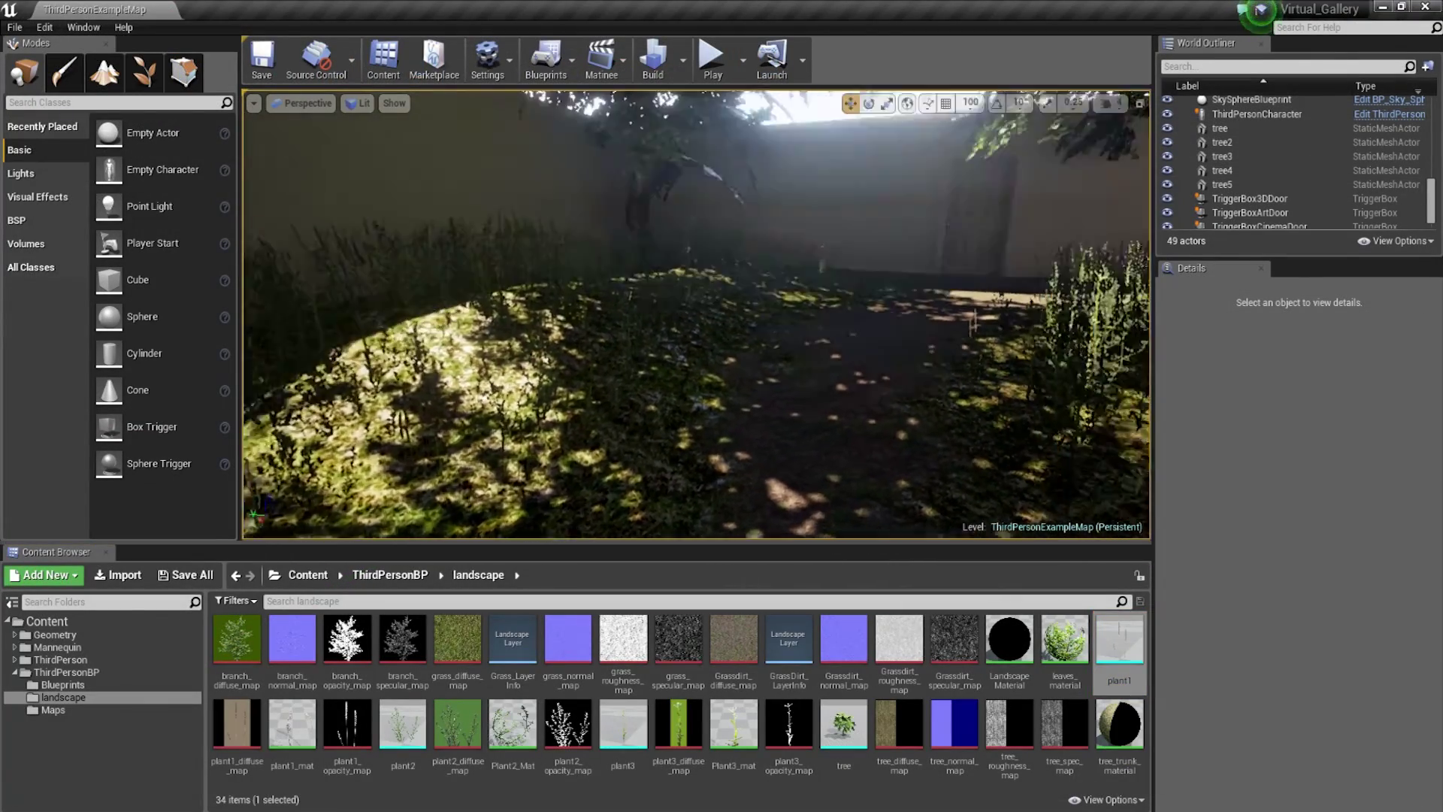
{"action": "right_click_drag", "start_coordinate": [429, 158], "coordinate": [430, 338]}
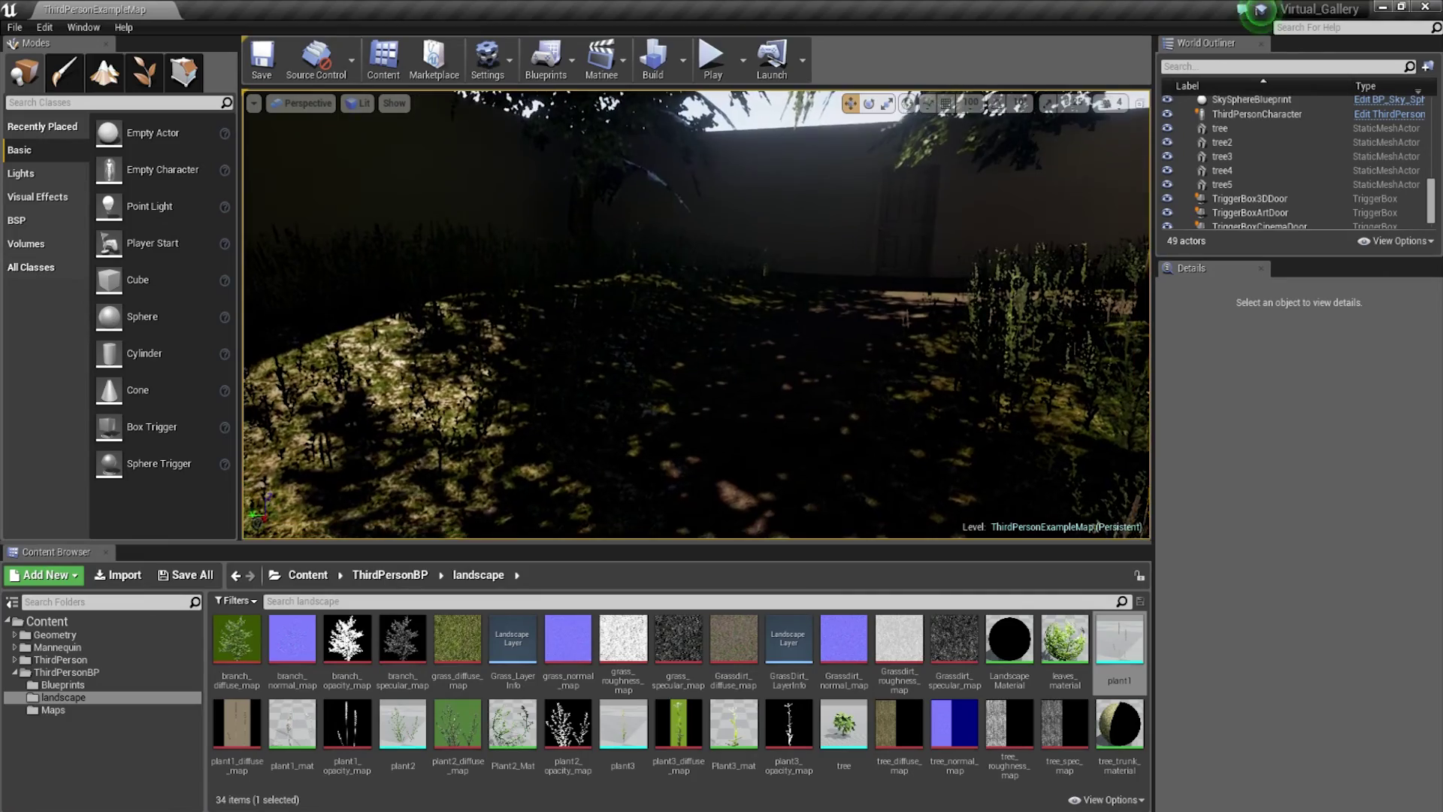
{"action": "mouse_move", "coordinate": [627, 371]}
{"action": "right_mouse_down"}
{"action": "mouse_move", "coordinate": [548, 371]}
{"action": "mouse_move", "coordinate": [548, 339]}
{"action": "right_mouse_up"}
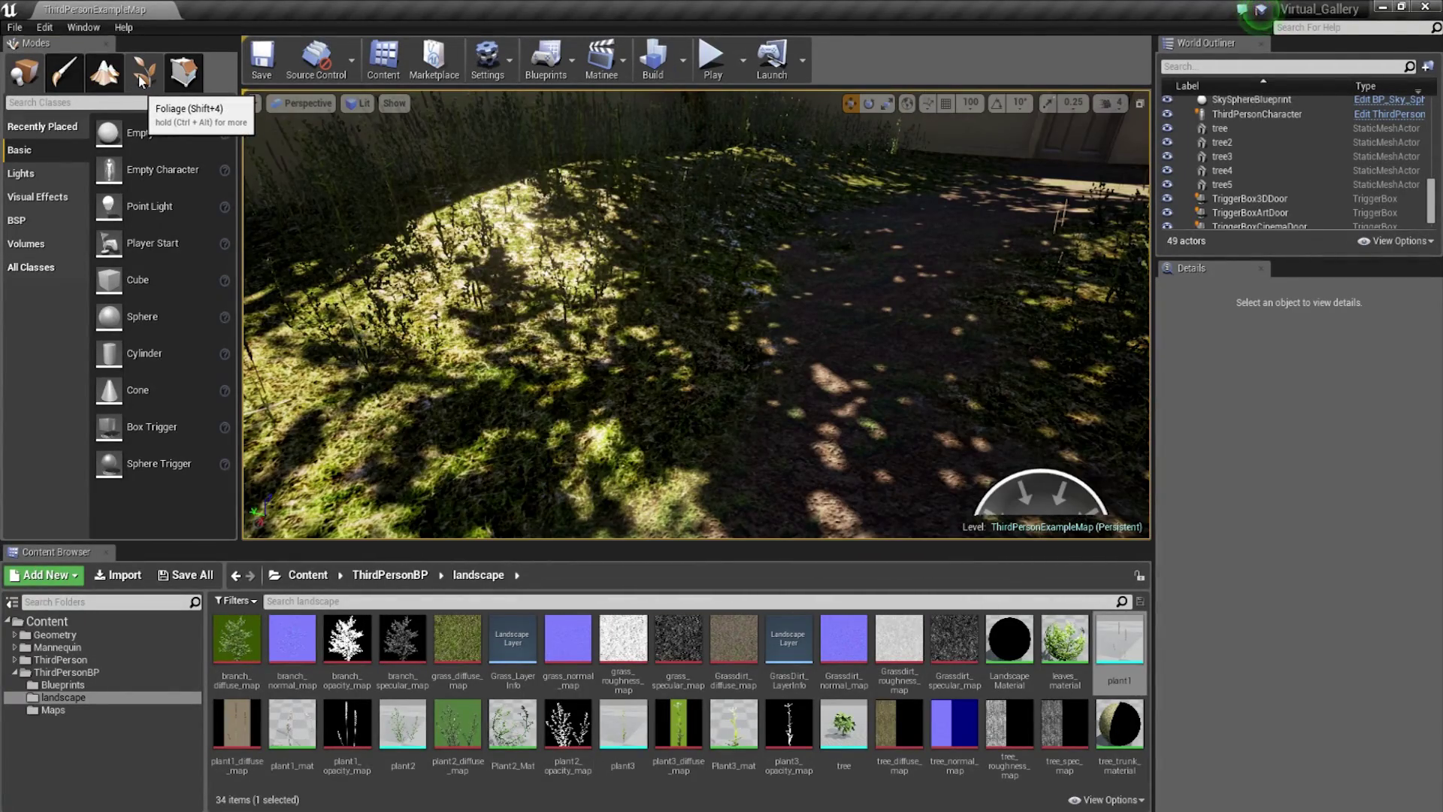
{"action": "left_click", "coordinate": [142, 75]}
{"action": "left_click", "coordinate": [27, 282]}
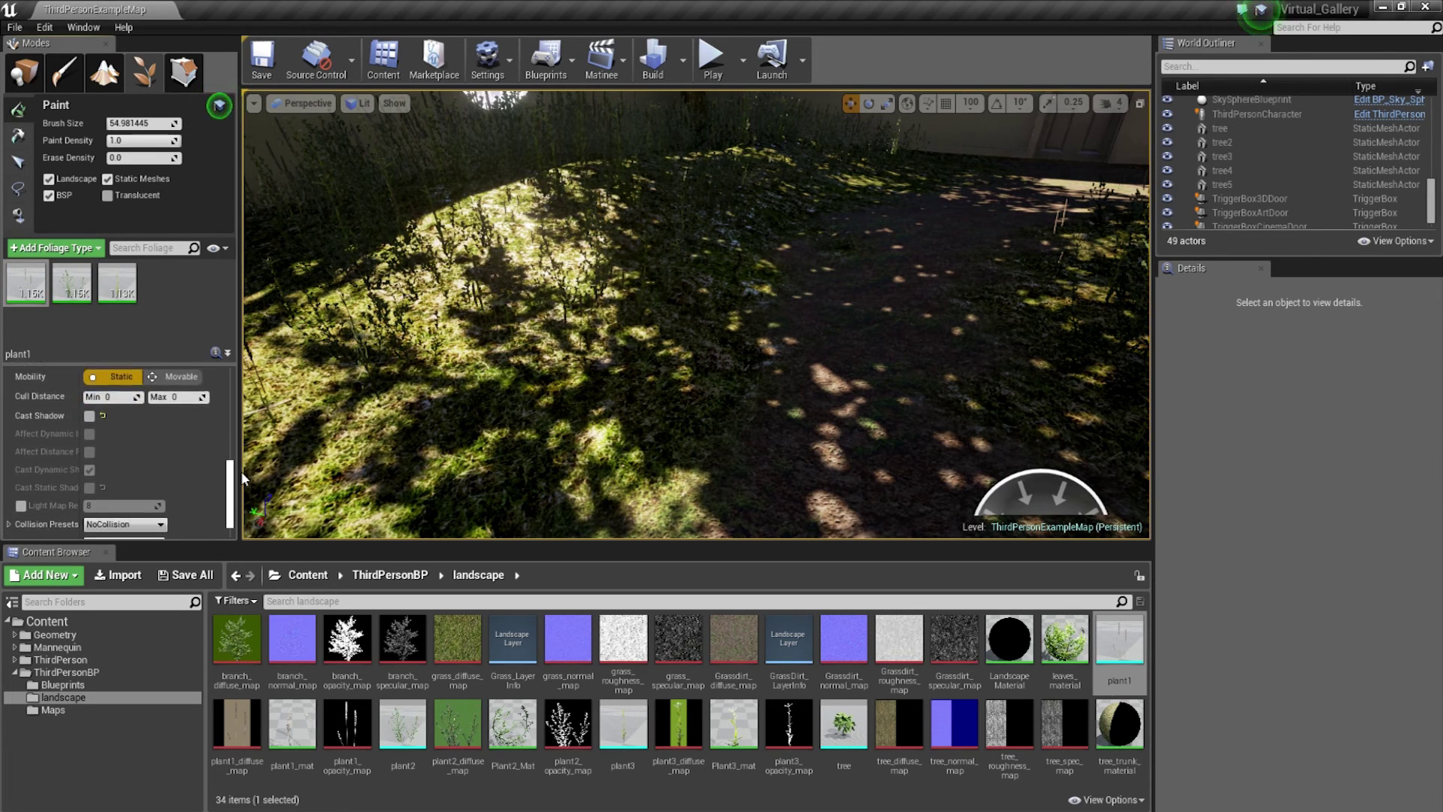
{"action": "left_click_drag", "start_coordinate": [236, 376], "coordinate": [243, 470]}
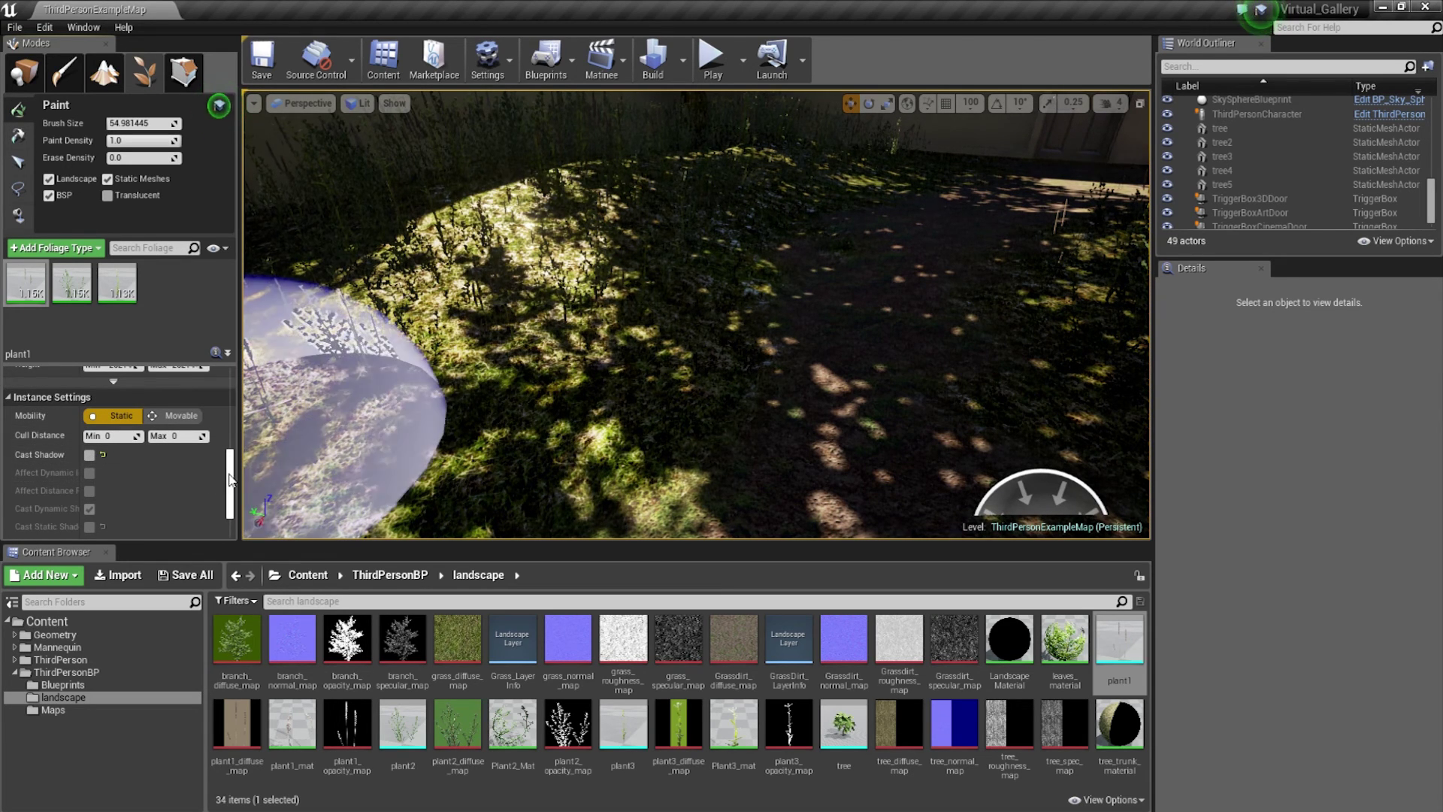
{"action": "mouse_move", "coordinate": [231, 483]}
{"action": "left_mouse_down"}
{"action": "mouse_move", "coordinate": [227, 510]}
{"action": "mouse_move", "coordinate": [228, 451]}
{"action": "left_mouse_up"}
{"action": "left_click", "coordinate": [72, 295]}
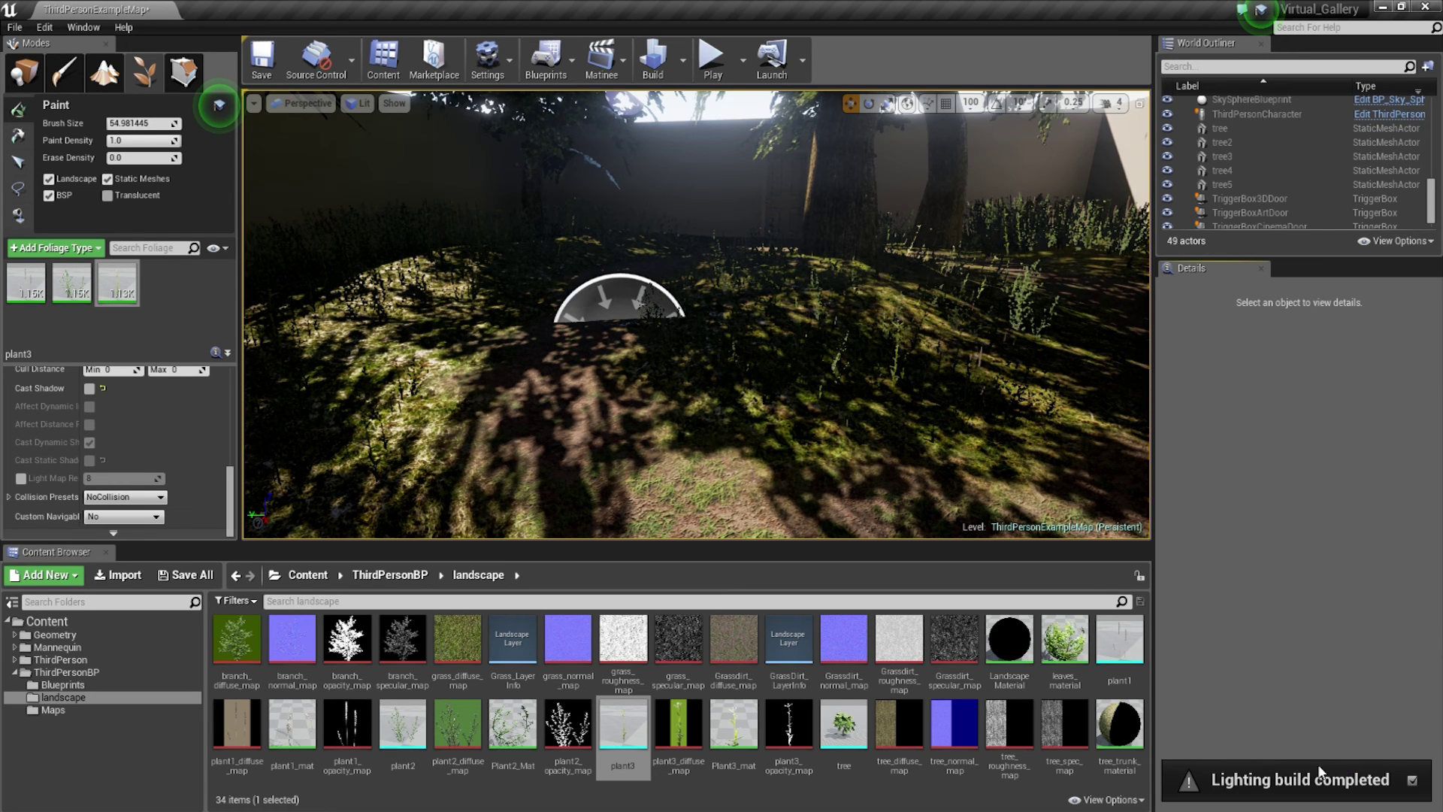
- Play in Editor (Alt+P) and walk past the tree trunk to the grass along the wall
{"action": "right_click_drag", "start_coordinate": [735, 454], "coordinate": [677, 508]}
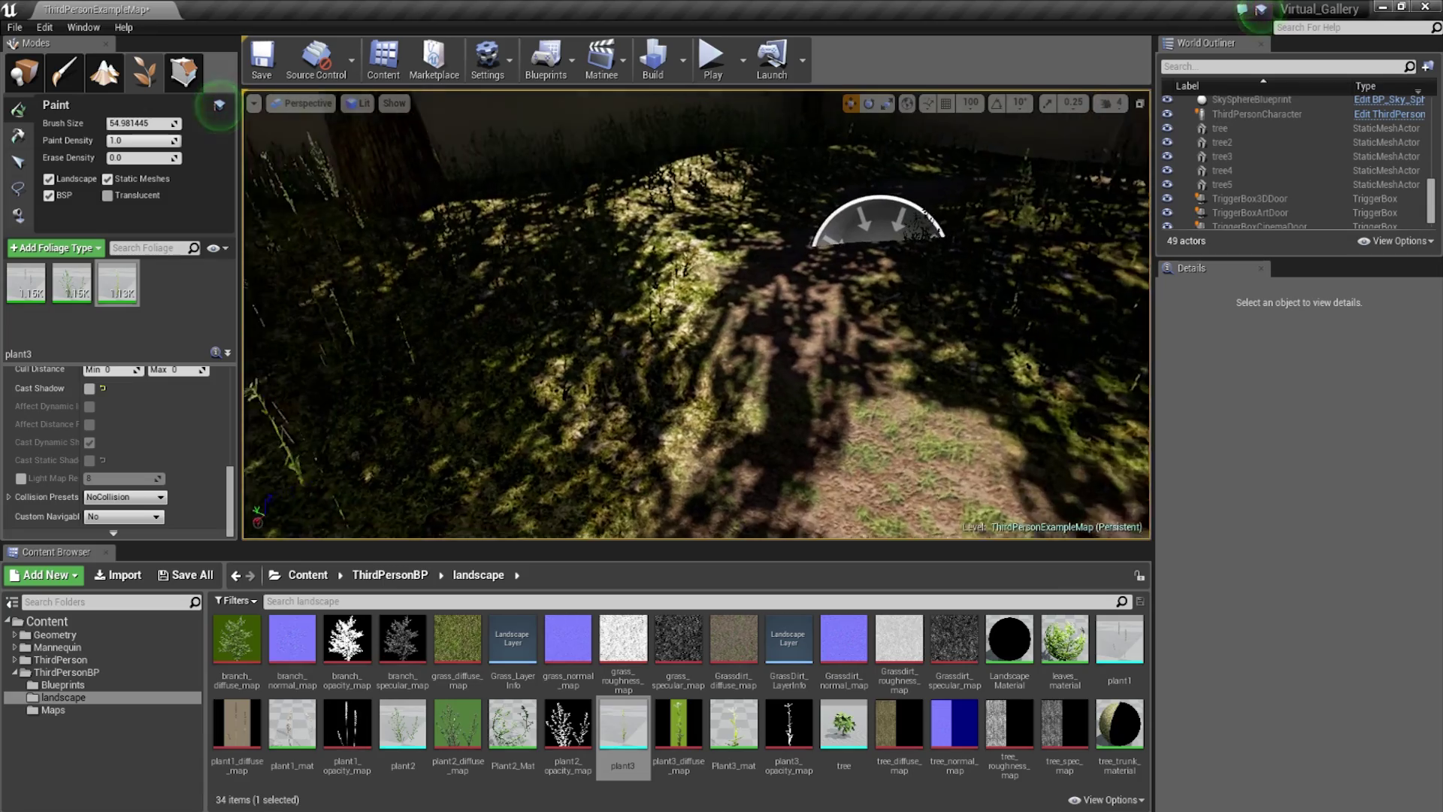
{"action": "key", "text": "alt+p"}
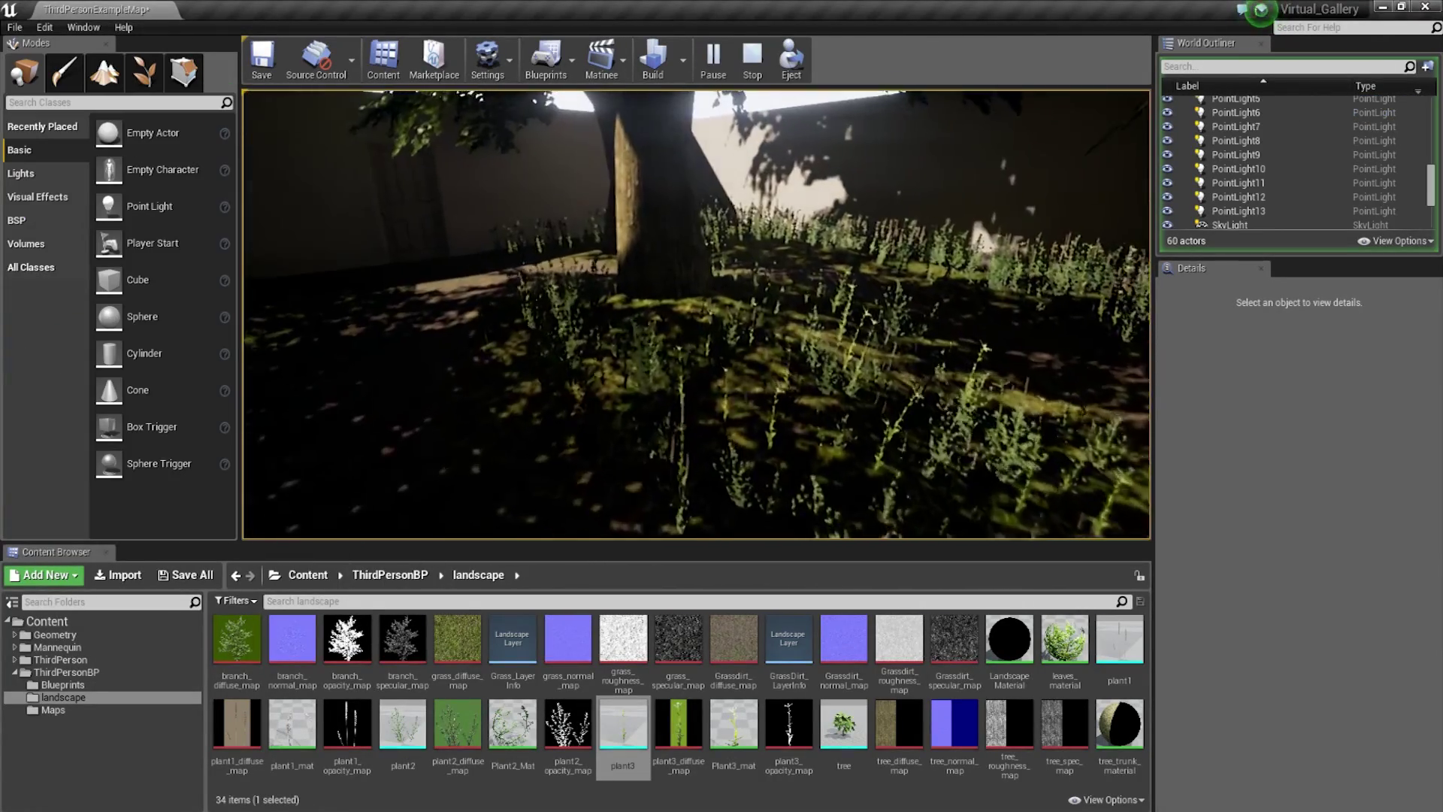
{"action": "key", "text": "w"}
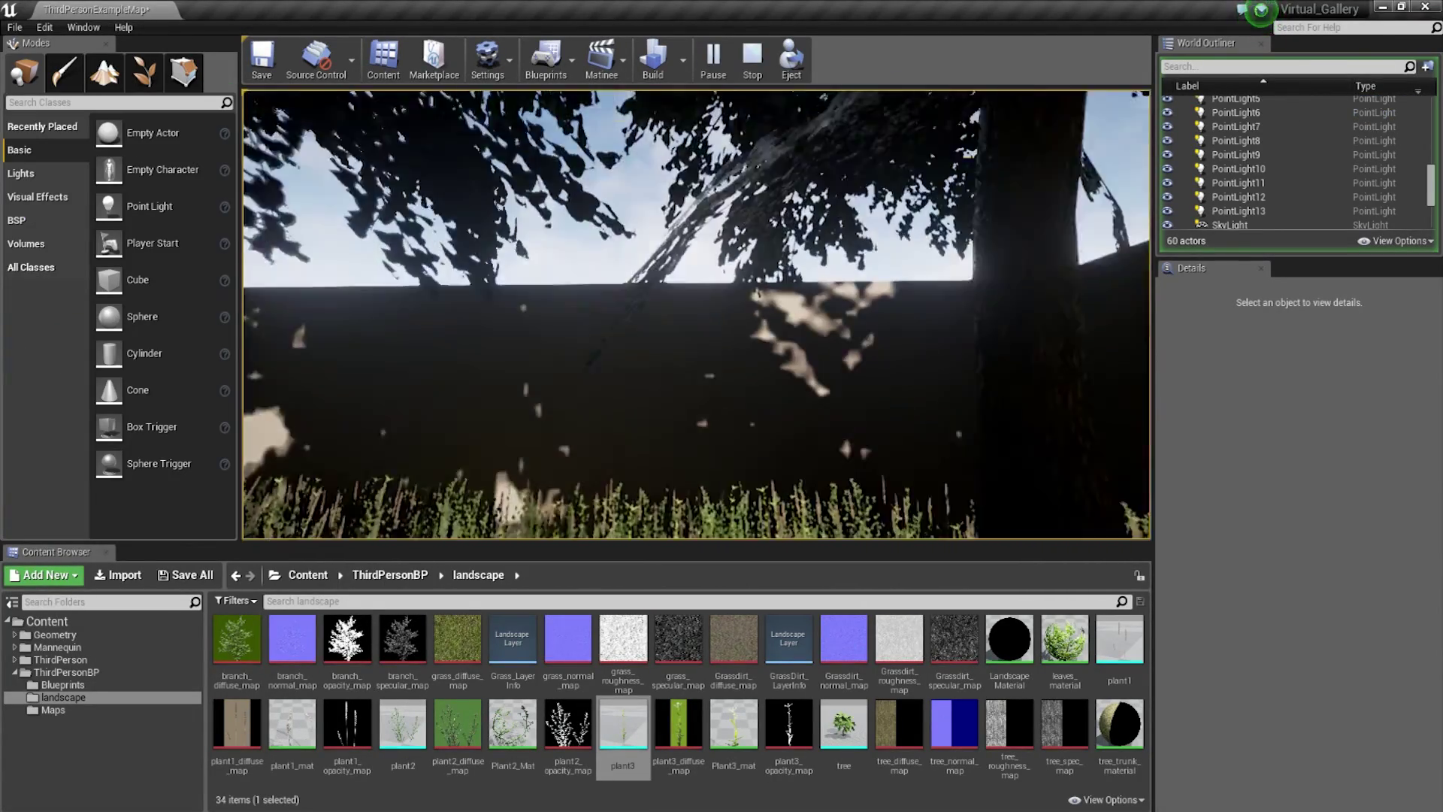
{"action": "key", "text": "w"}
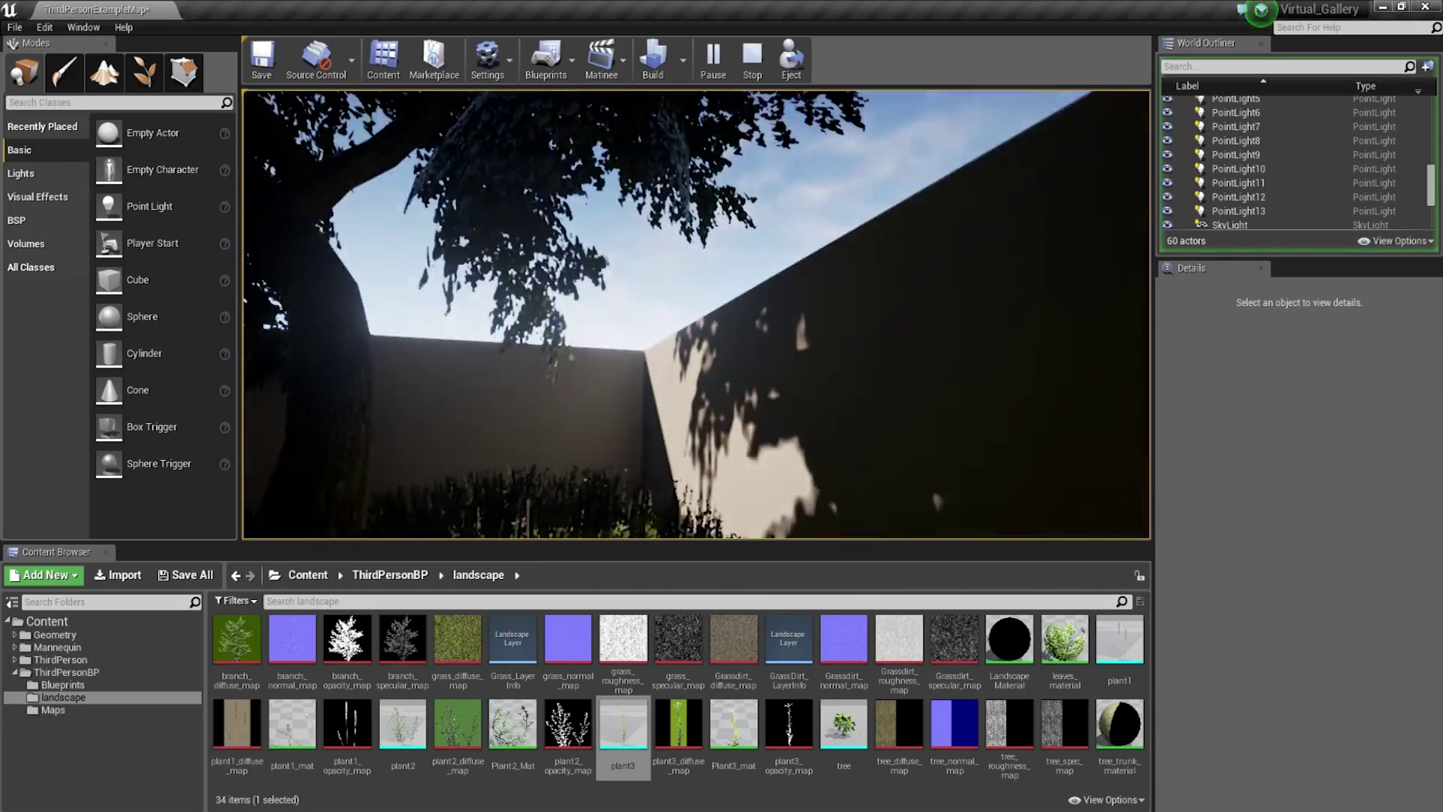
{"action": "key", "text": "w"}
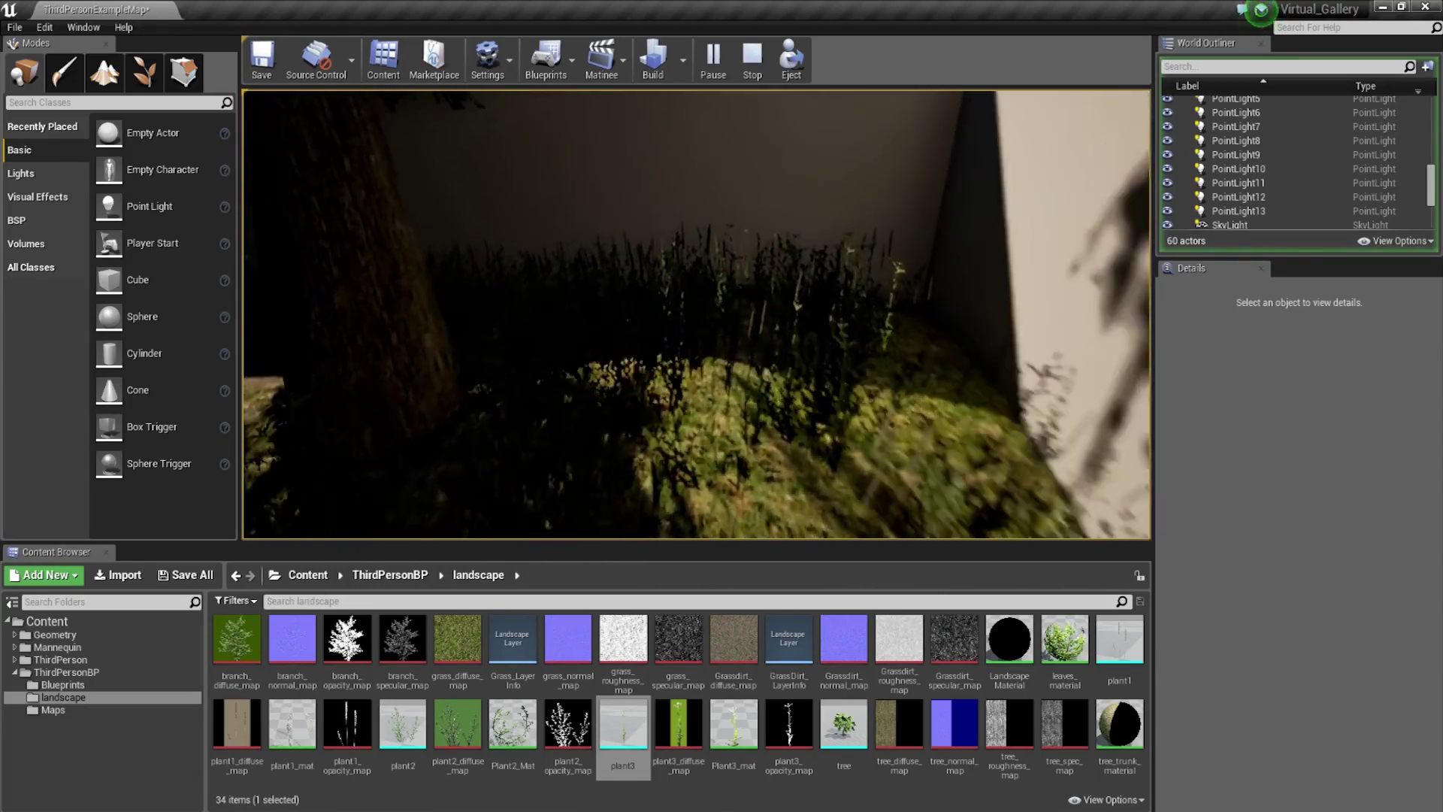
{"action": "key", "text": "w"}
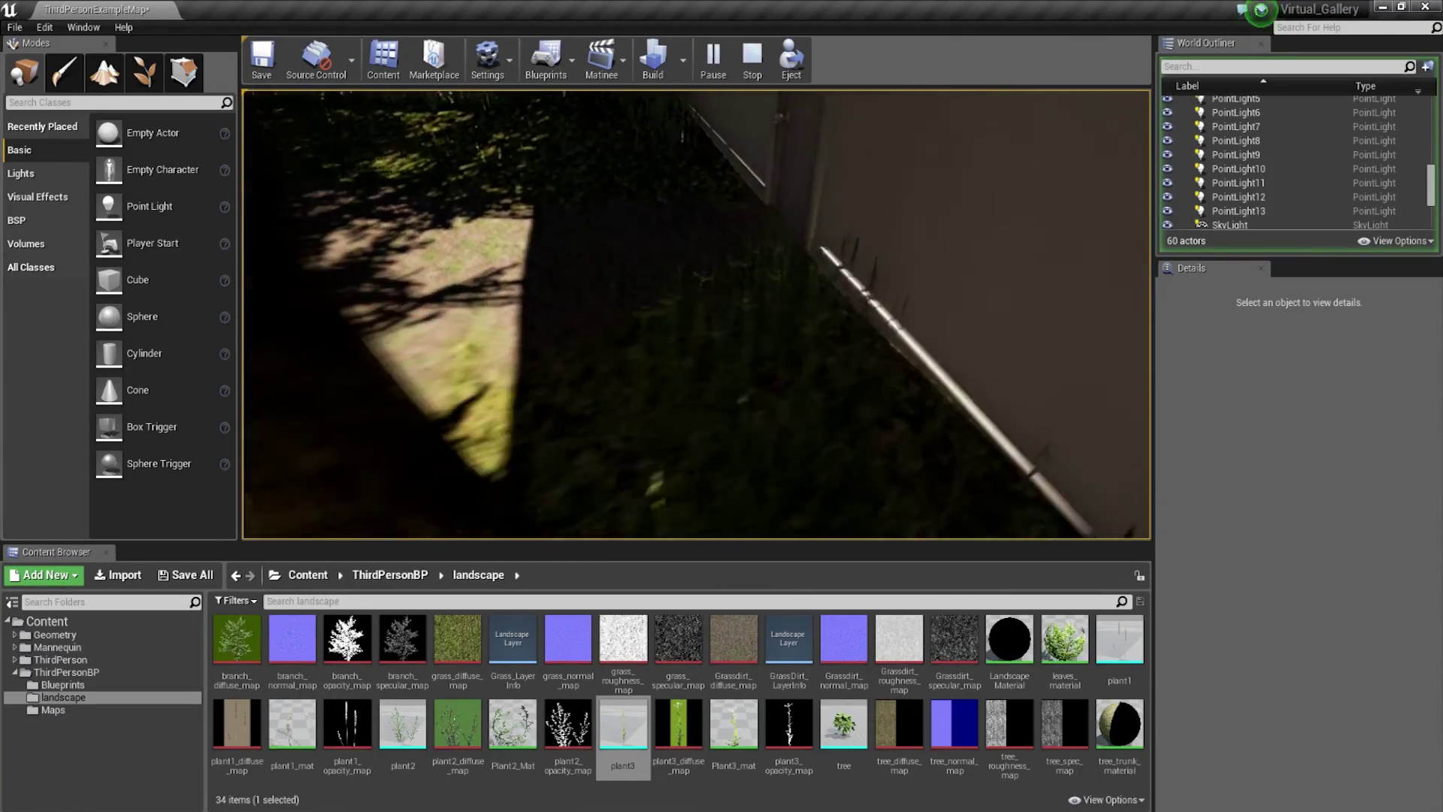
{"action": "key", "text": "w"}
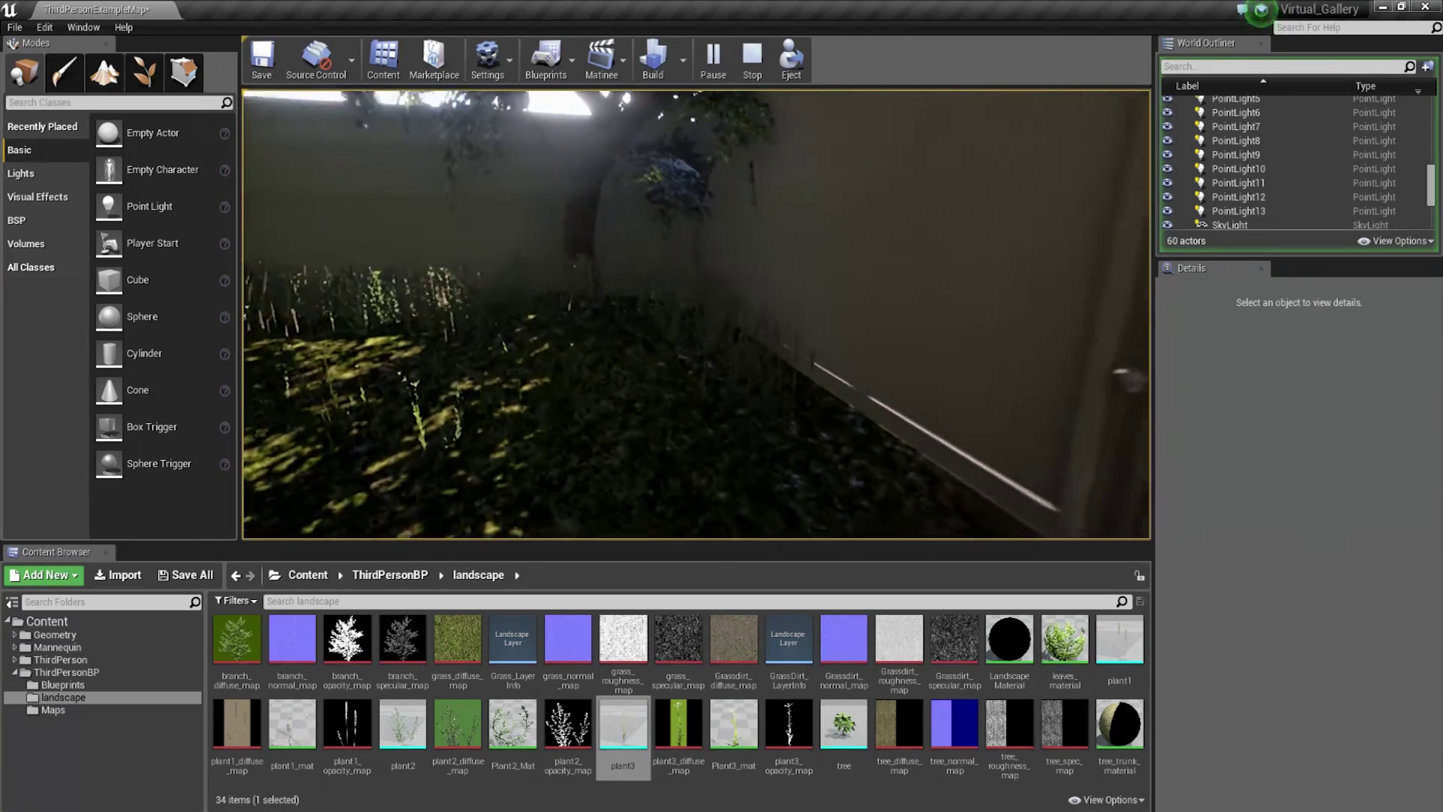
{"action": "key", "text": "w"}
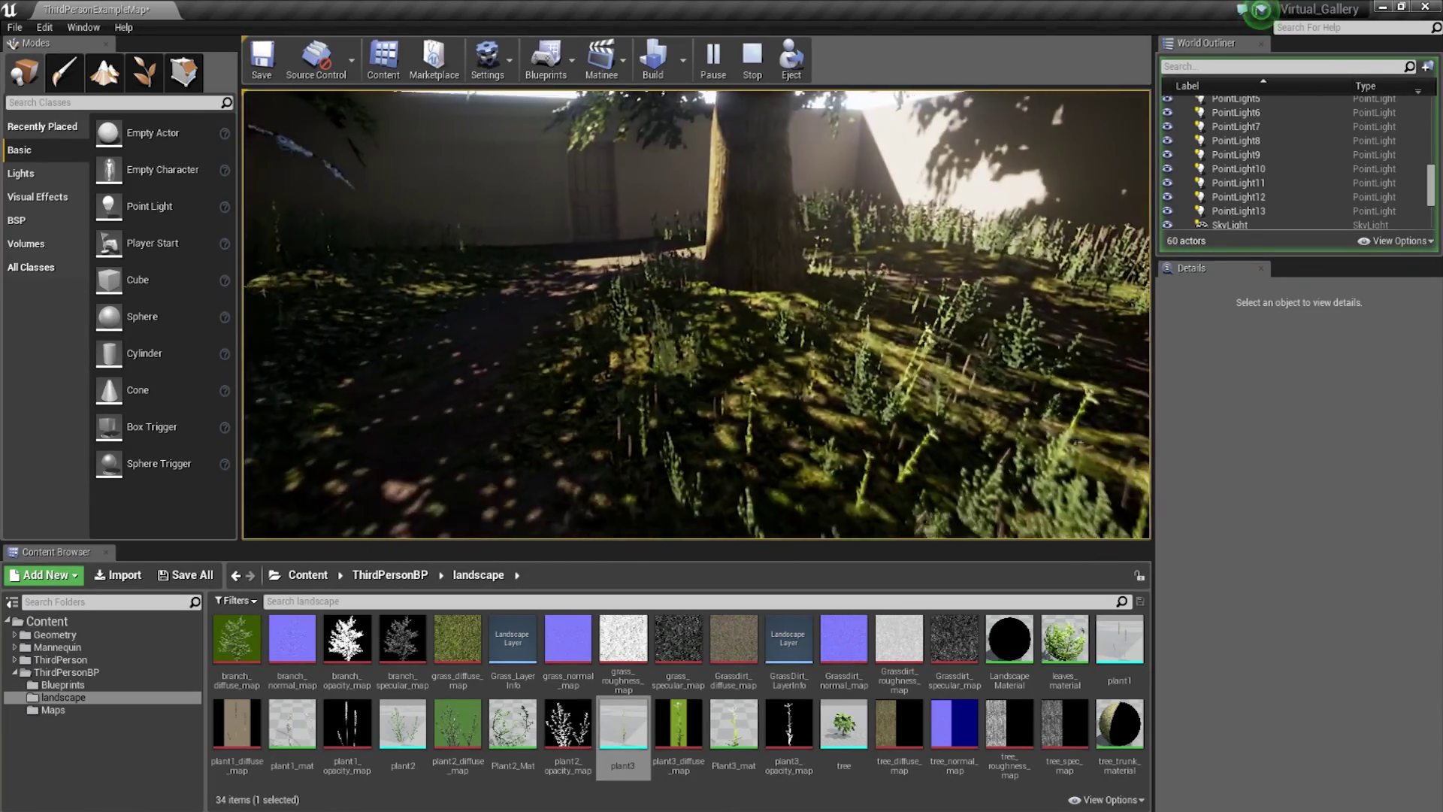